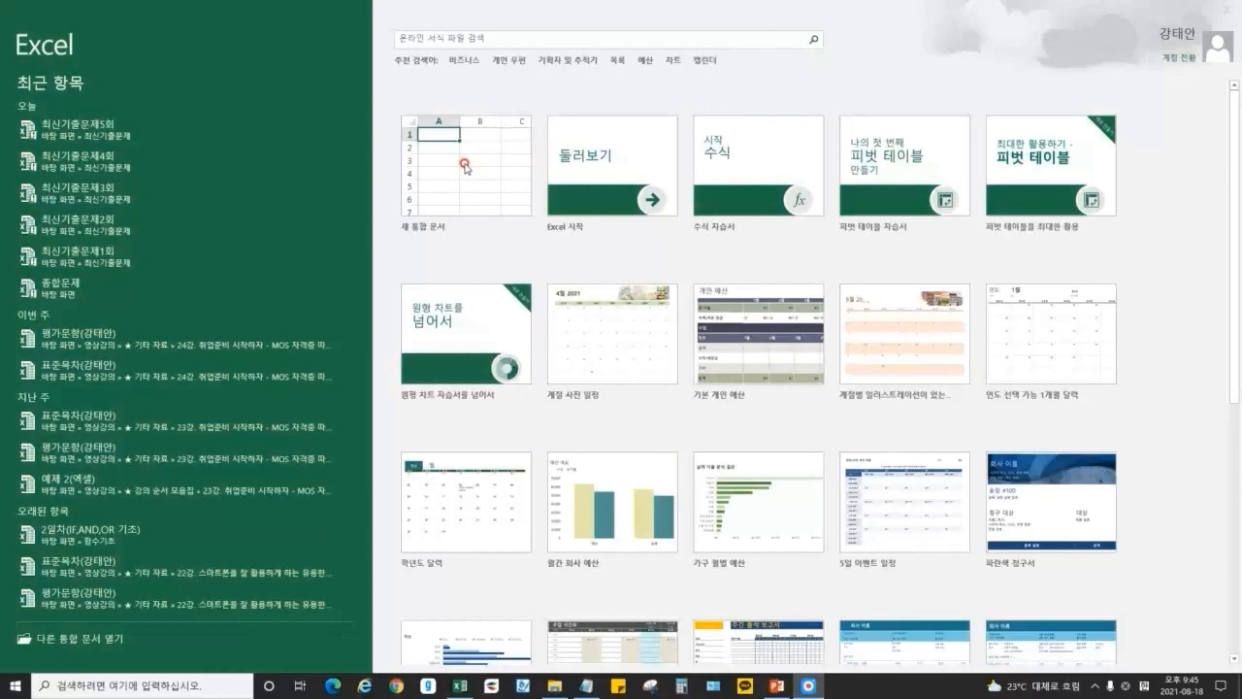
Browse the template gallery on the start screen and preview the 5일 이벤트 일정 template.
click(477, 37)
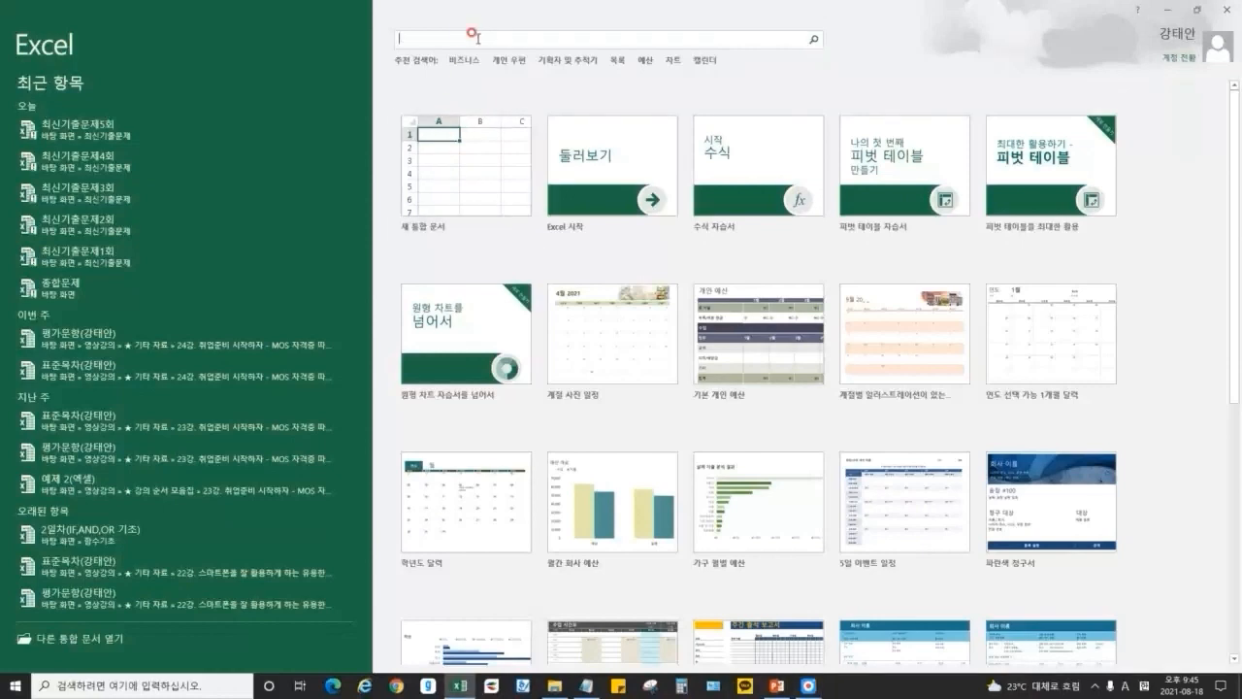
scroll(926, 198, down, 3)
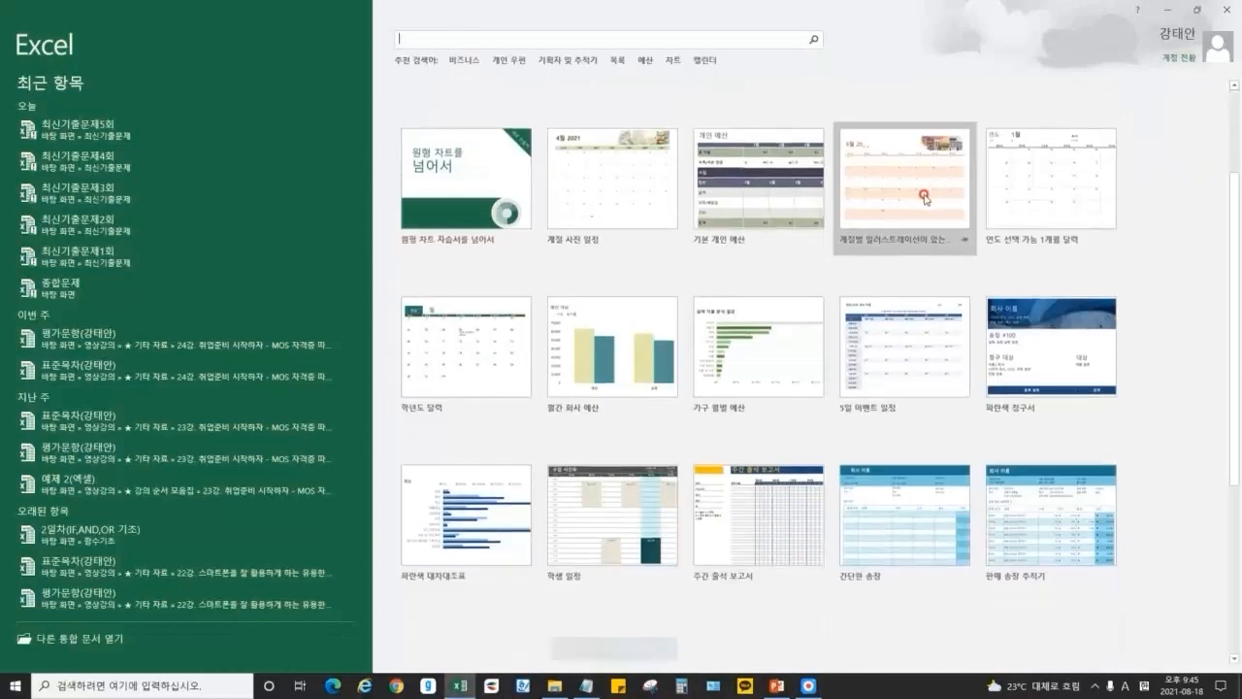
scroll(873, 242, down, 1)
scroll(822, 282, down, 1)
scroll(822, 291, up, 1)
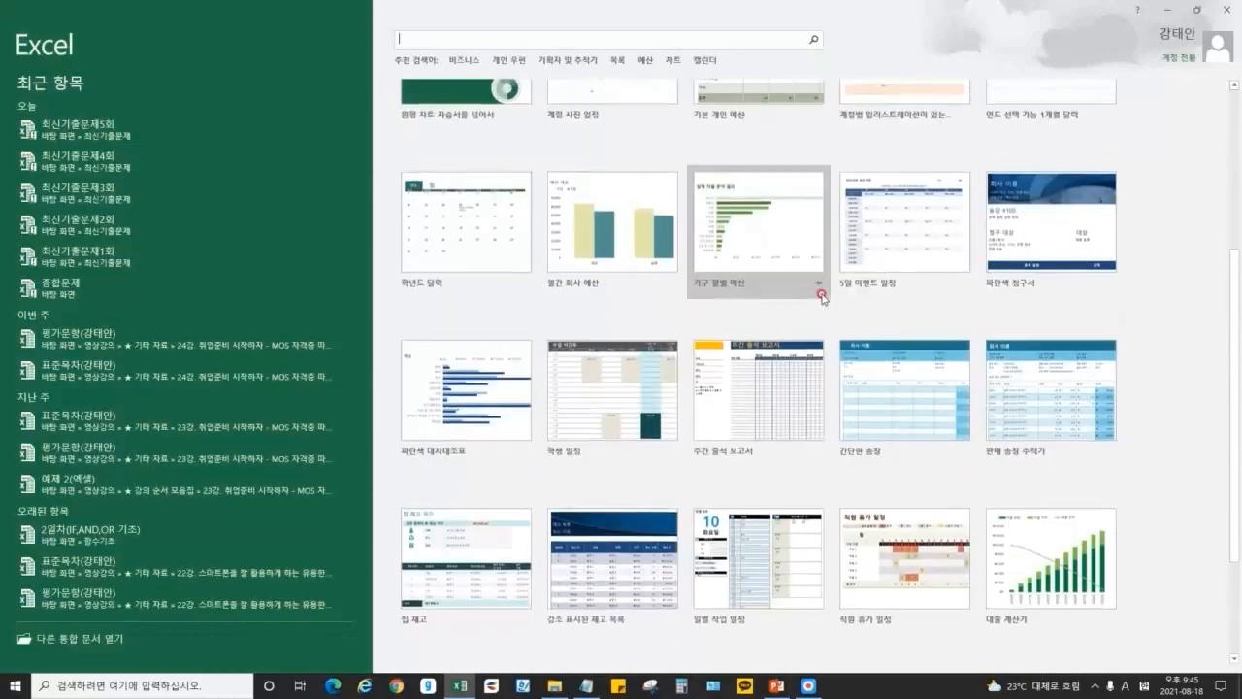
click(932, 213)
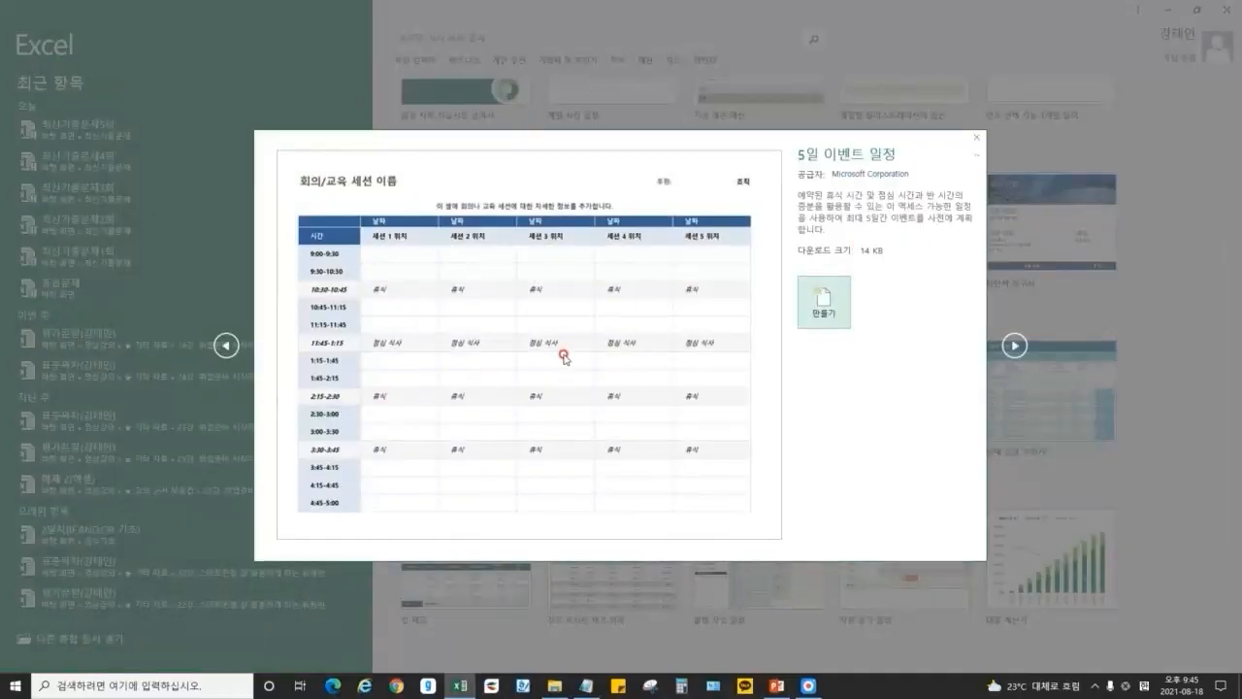
key(Escape)
scroll(1143, 260, down, 2)
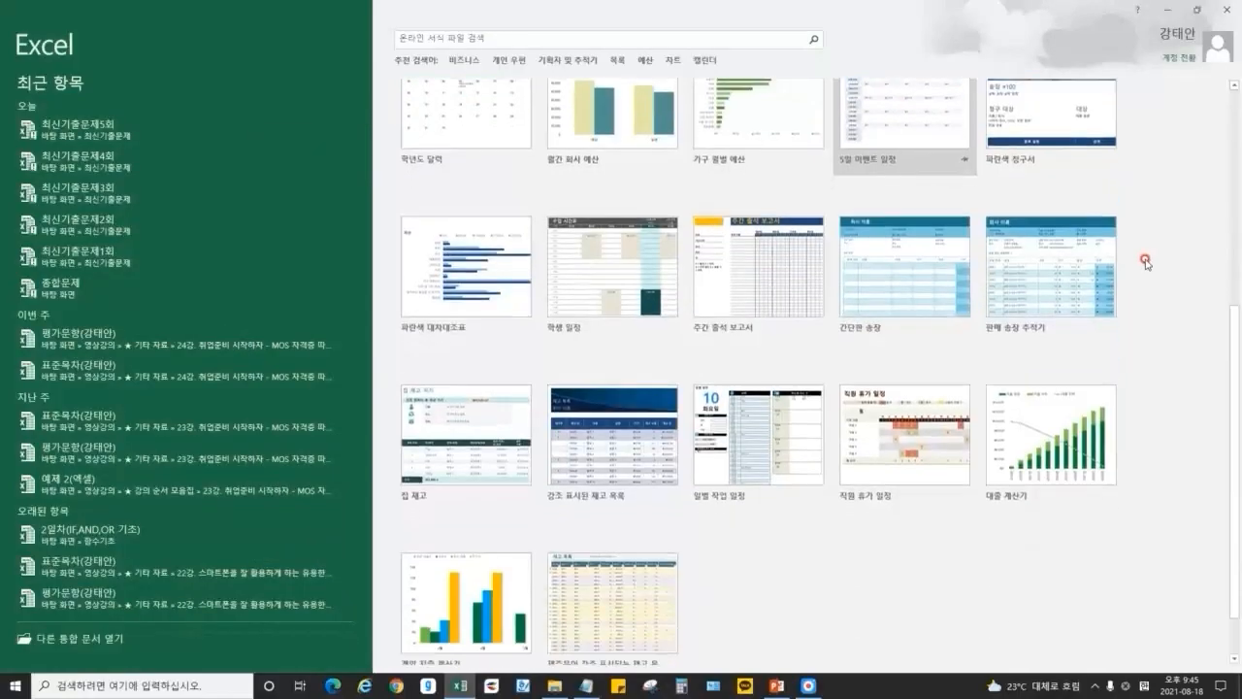
scroll(1146, 262, up, 5)
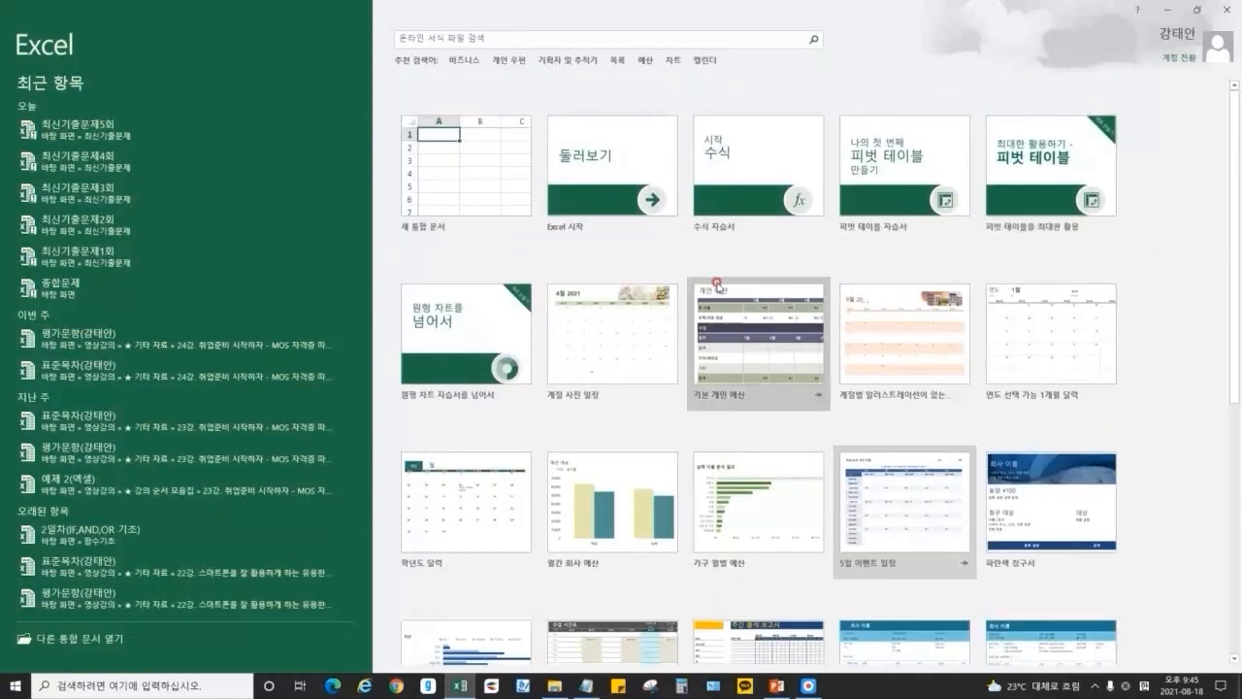
Create a new blank workbook.
click(448, 187)
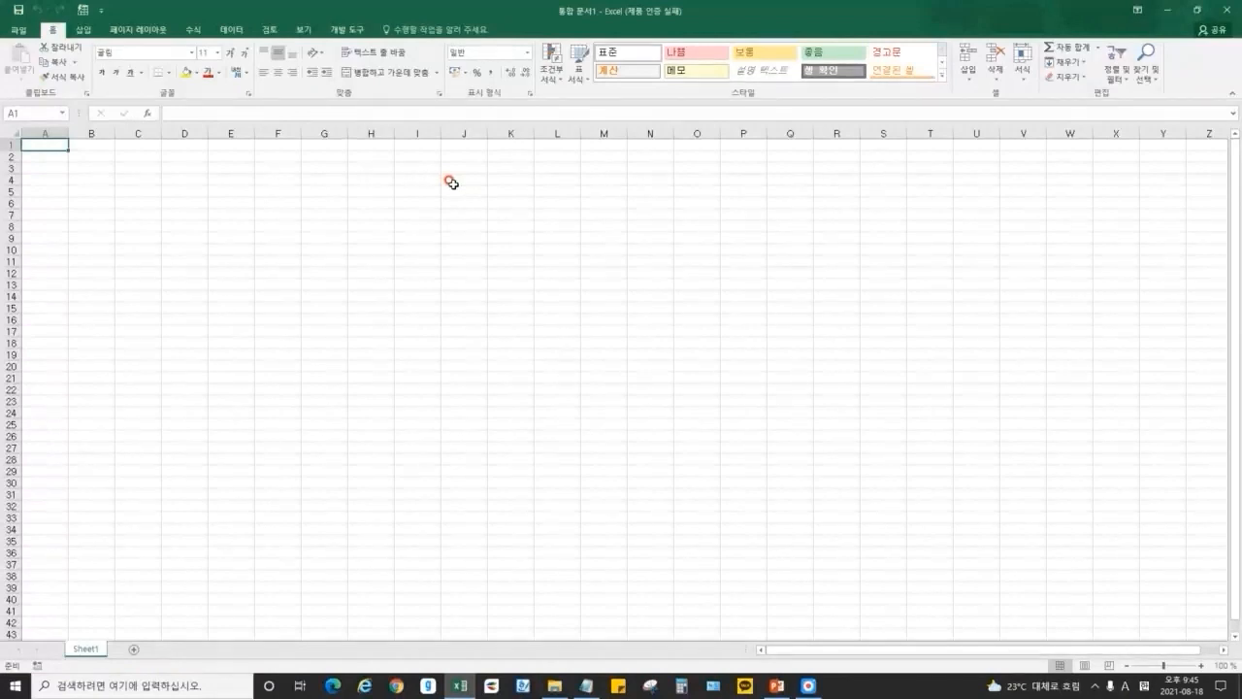
click(807, 685)
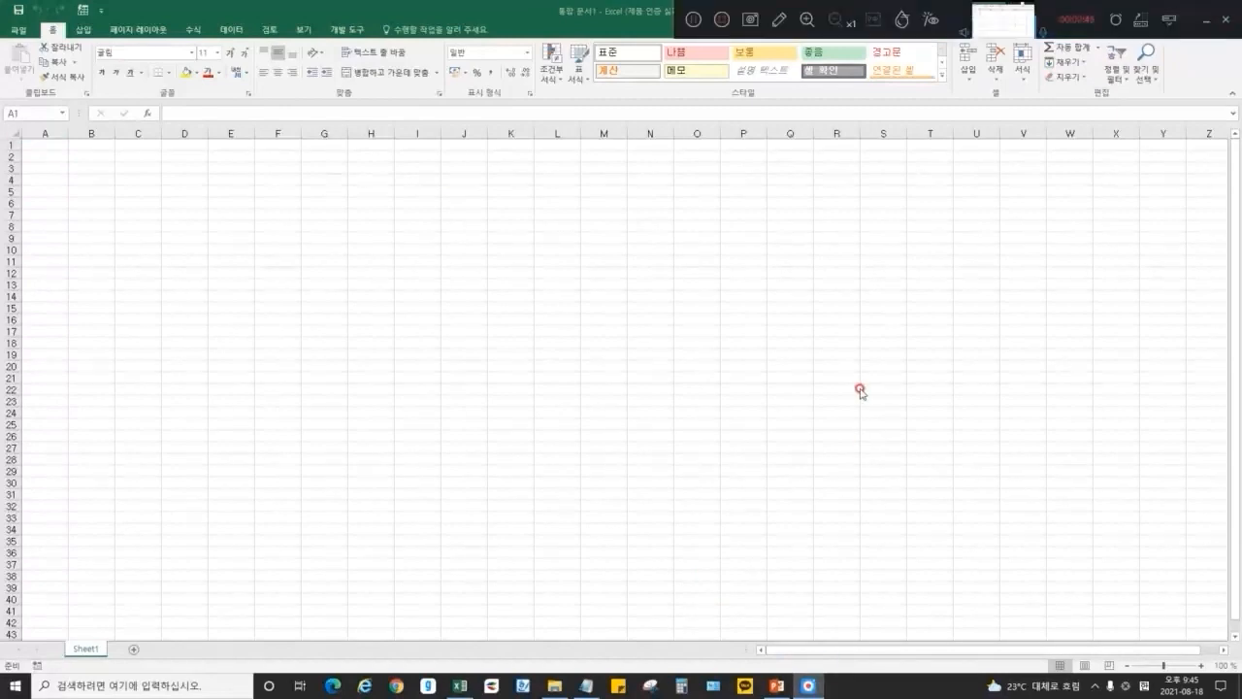
click(539, 330)
click(419, 261)
click(743, 238)
click(866, 204)
click(733, 192)
click(613, 309)
drag(790, 331, 794, 321)
click(823, 216)
click(697, 226)
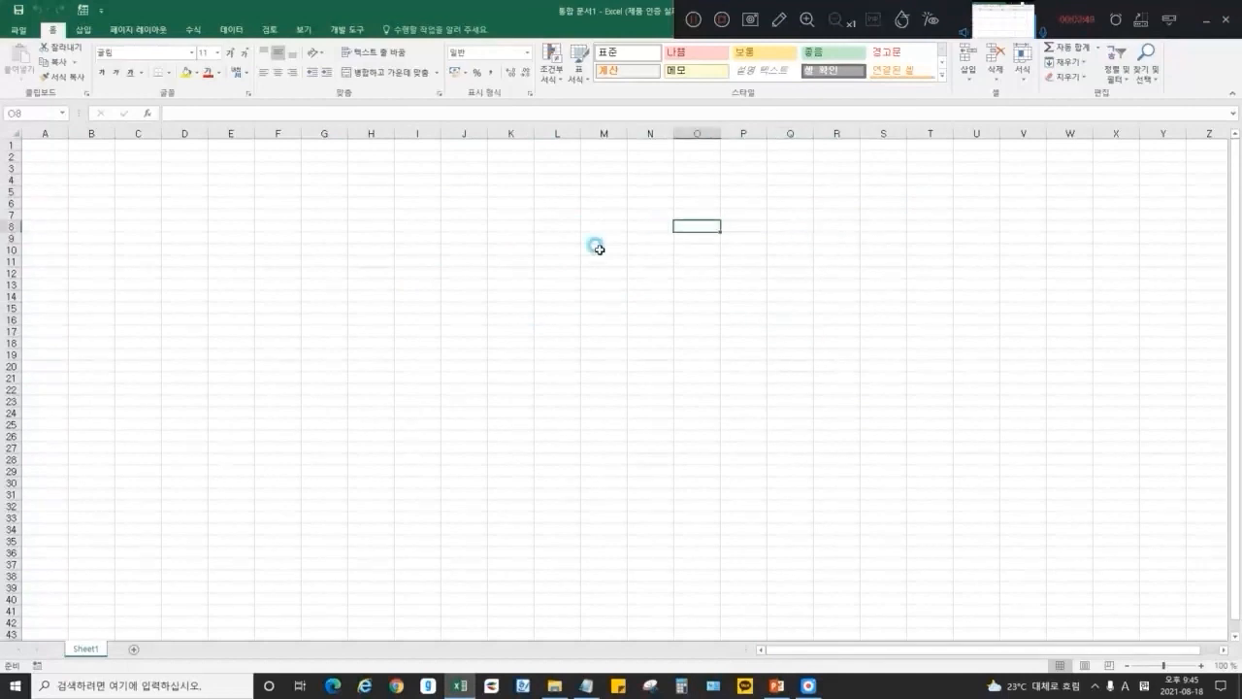
Enlarge the worksheet view to 160% and select cell A1.
ctrl+scroll(568, 262, down, 3)
ctrl+scroll(569, 261, up, 6)
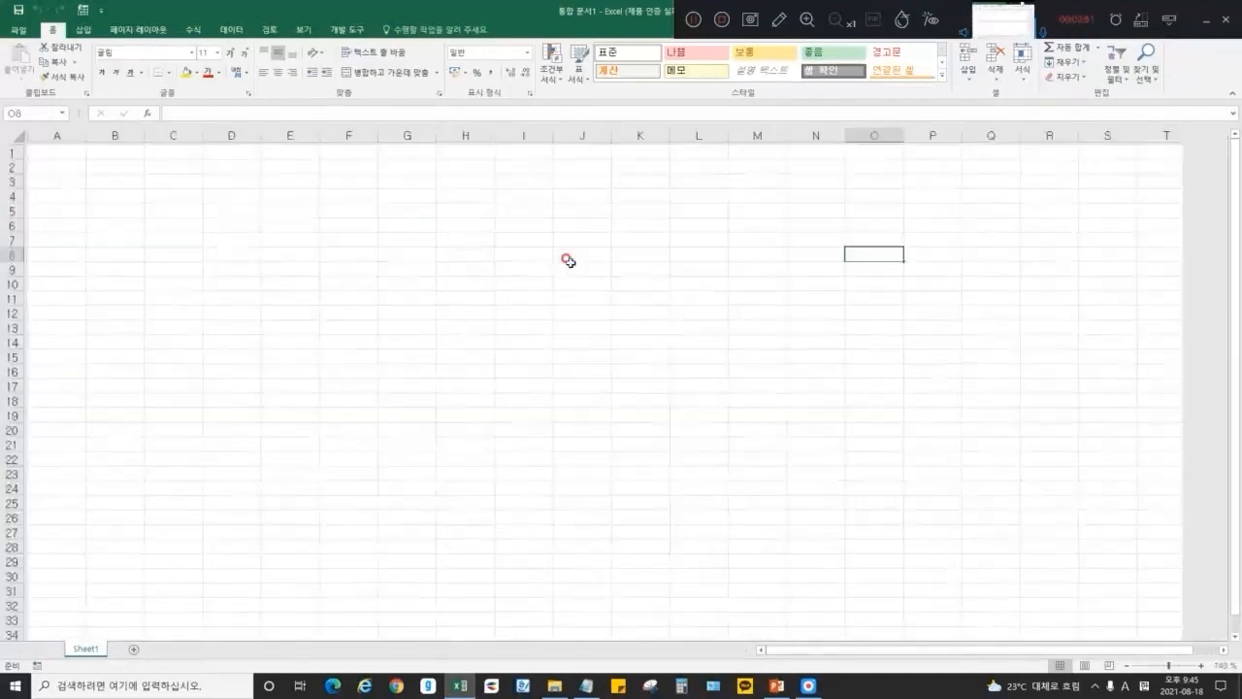
ctrl+scroll(570, 262, up, 8)
drag(499, 264, 29, 239)
ctrl+scroll(263, 217, down, 3)
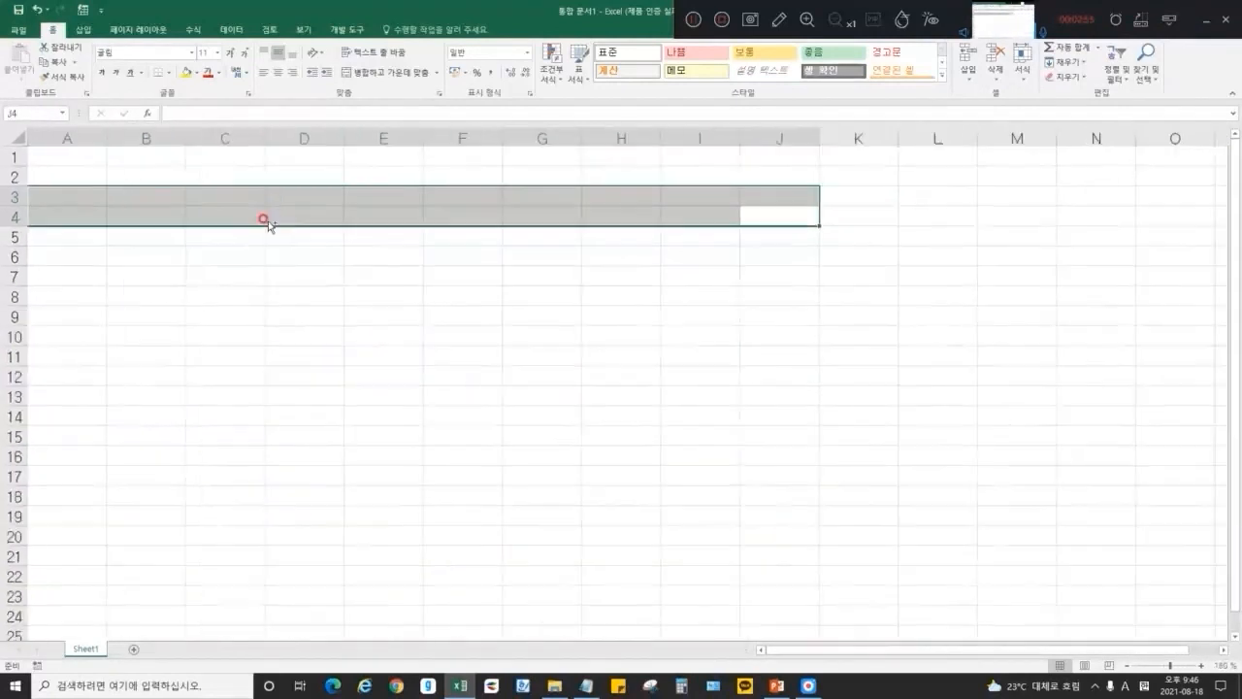
ctrl+scroll(265, 220, down, 1)
click(322, 265)
drag(445, 268, 85, 161)
click(259, 223)
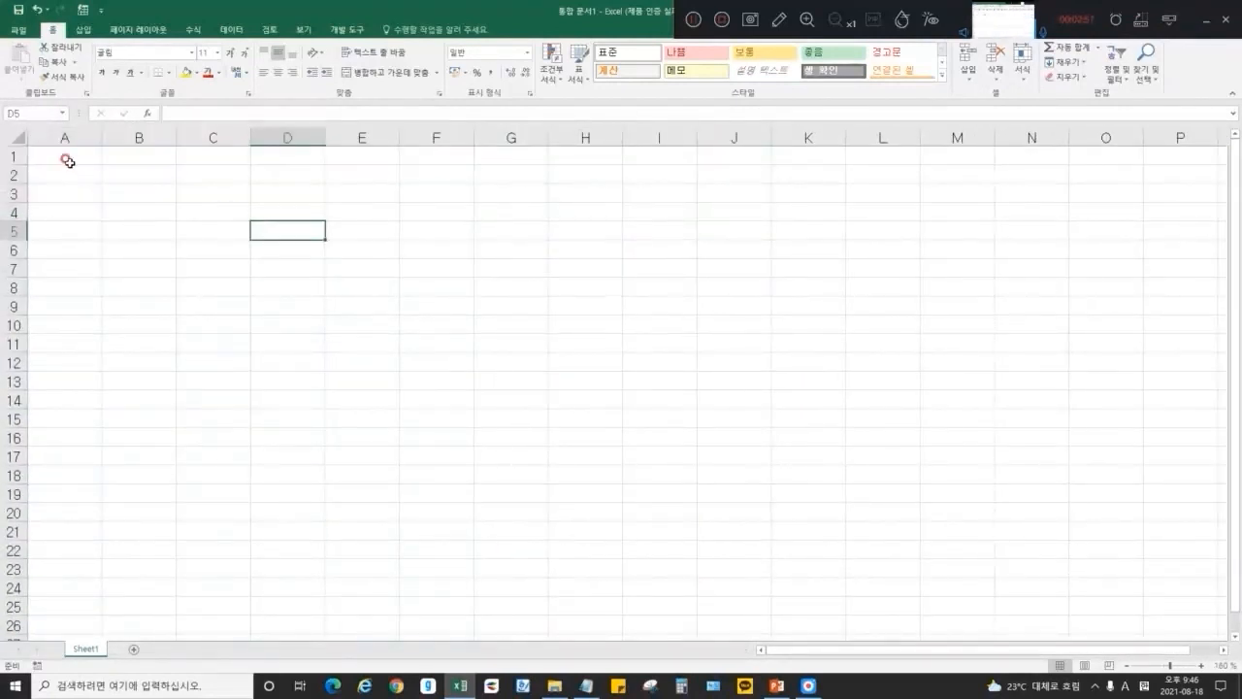
click(68, 161)
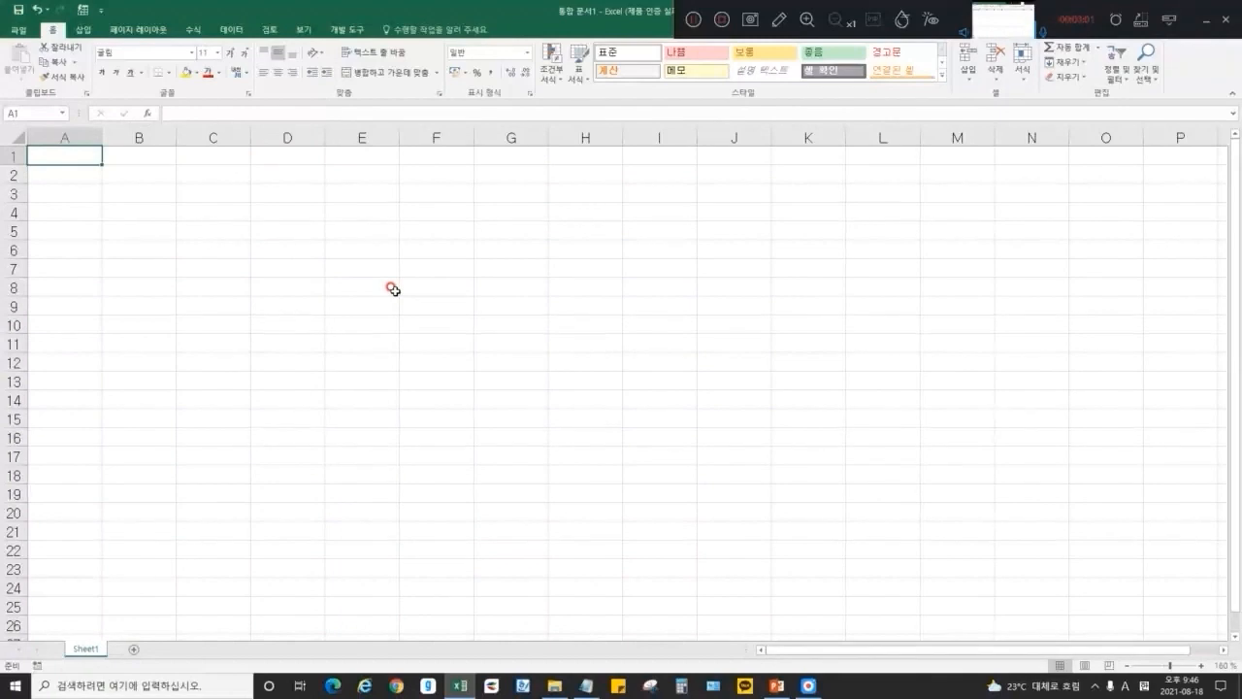
Examine the grid's structure by selecting single cells, columns A to G, and rows 2 and 5.
click(340, 208)
click(84, 161)
click(151, 188)
drag(85, 138, 508, 136)
click(327, 250)
click(14, 175)
click(15, 231)
click(206, 301)
click(275, 280)
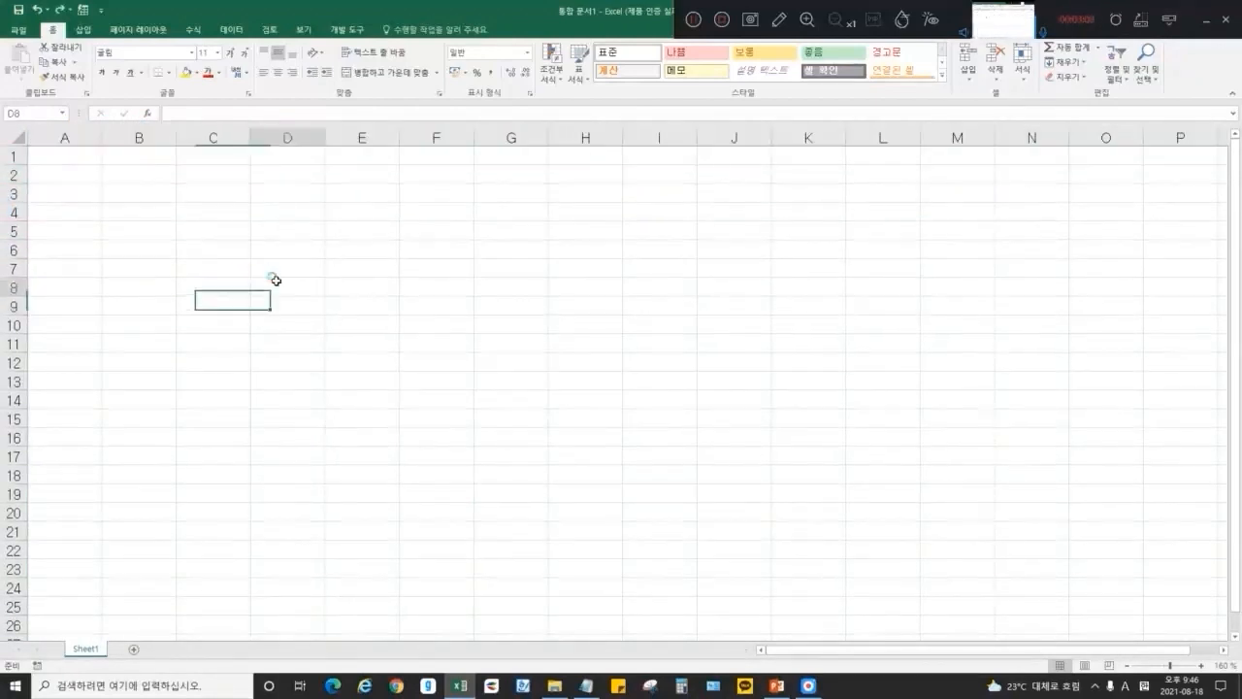
Switch to the 1강 부록 file in Notepad and write item 1 as "엑셀은 데이터 관리 프로그램 / 흔히, 표를 이용해서 데이터를 관리한다!".
click(585, 685)
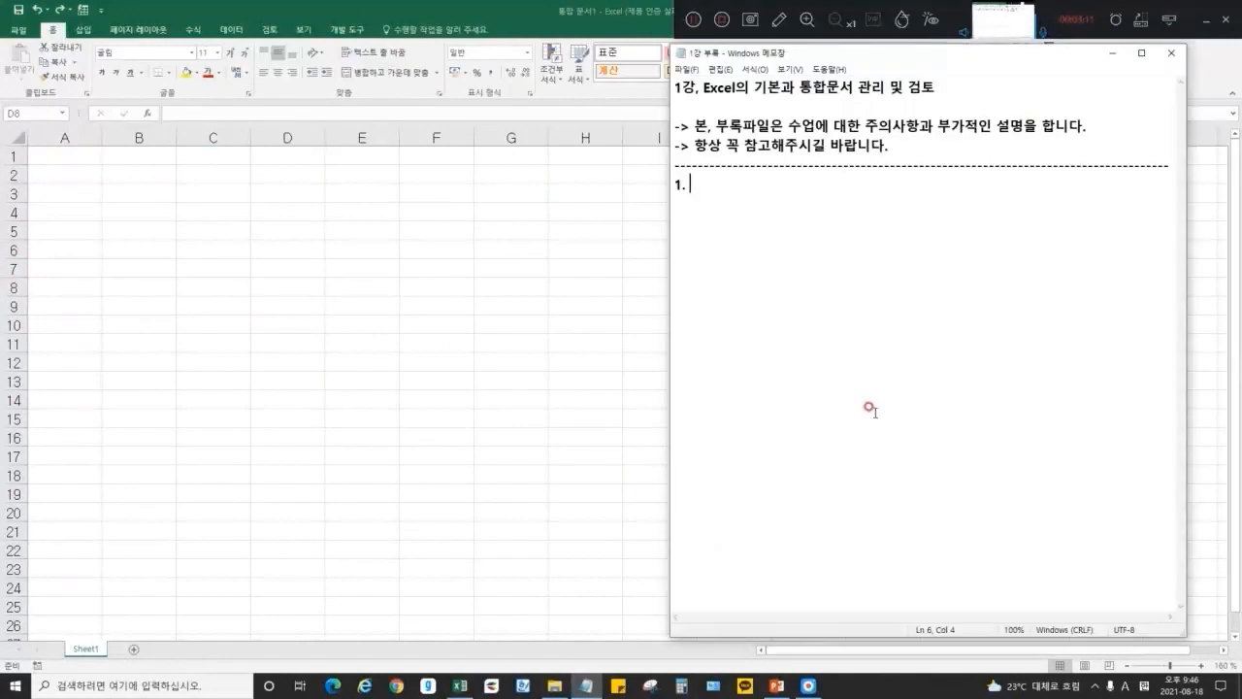
text(dpr)
key(BackSpace)
key(BackSpace)
key(BackSpace)
key(Hangul)
text(엑)
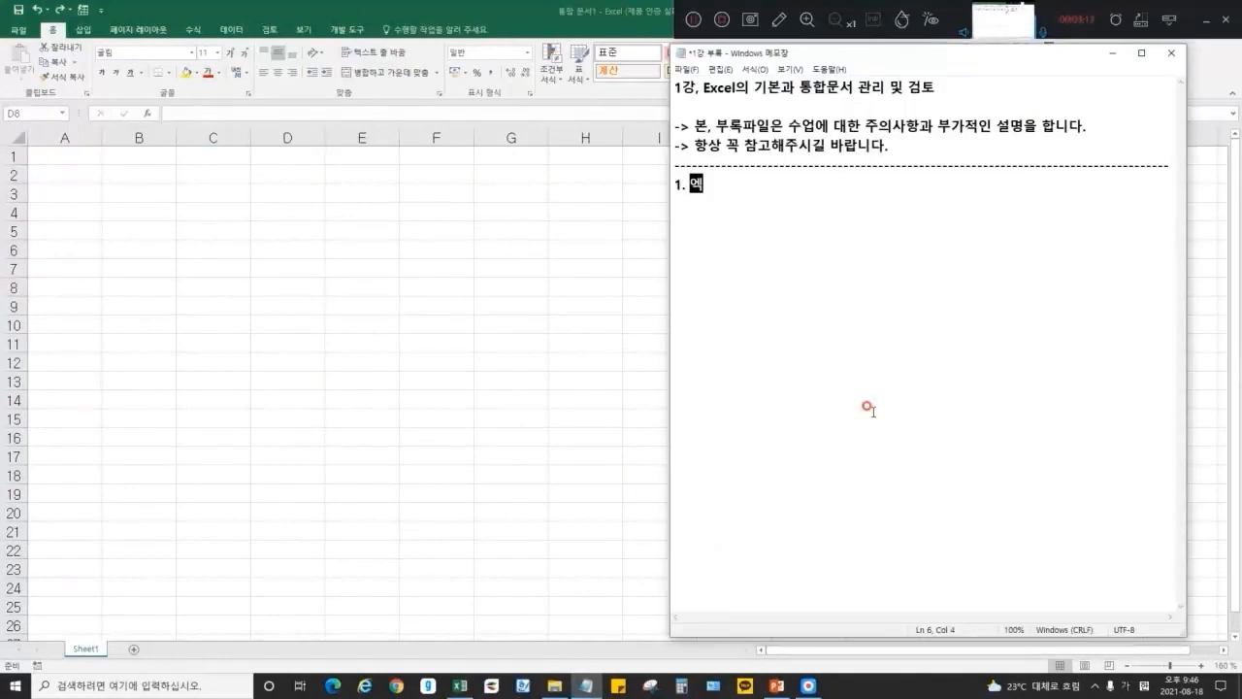
text(셀은 데이터 관리 프)
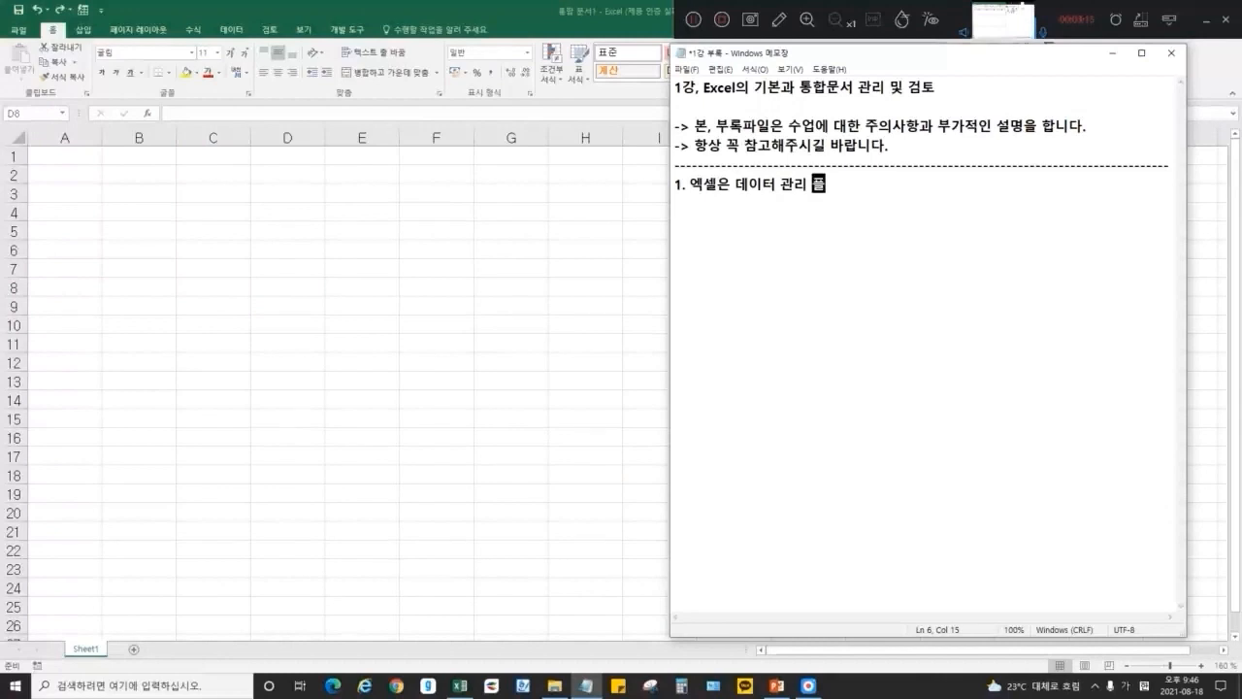
text(로그램 / 흔히, )
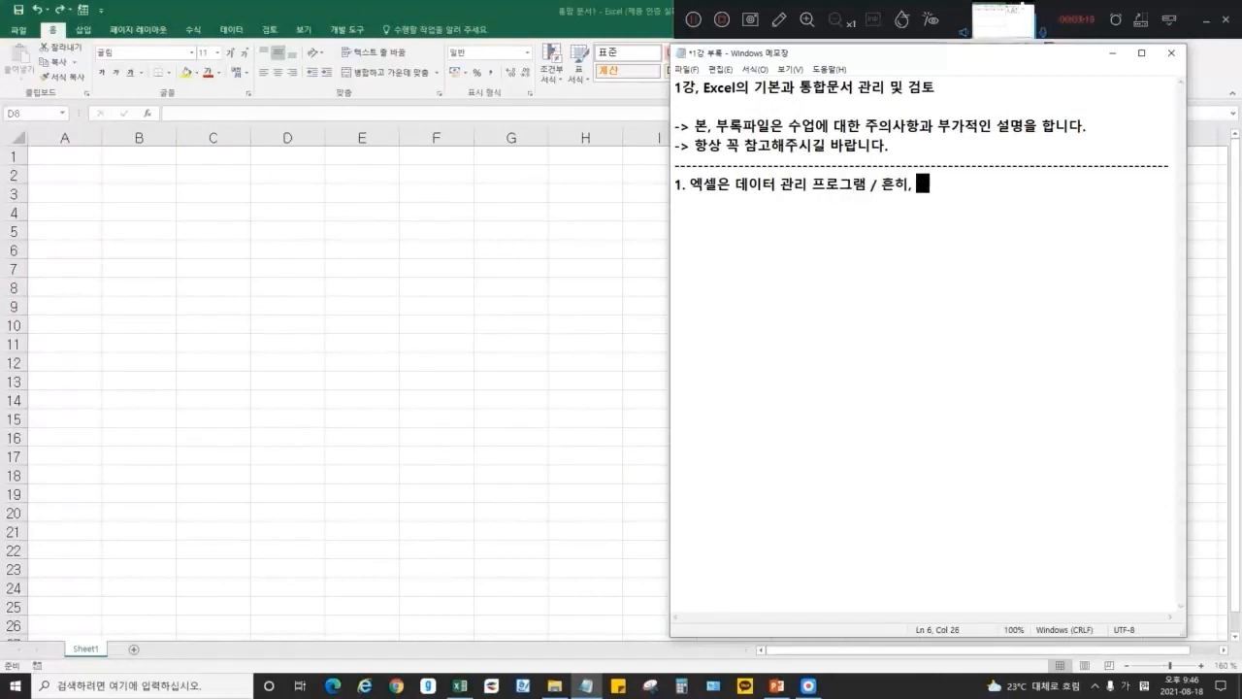
text(표를 이요용해서 데이터를 관리)
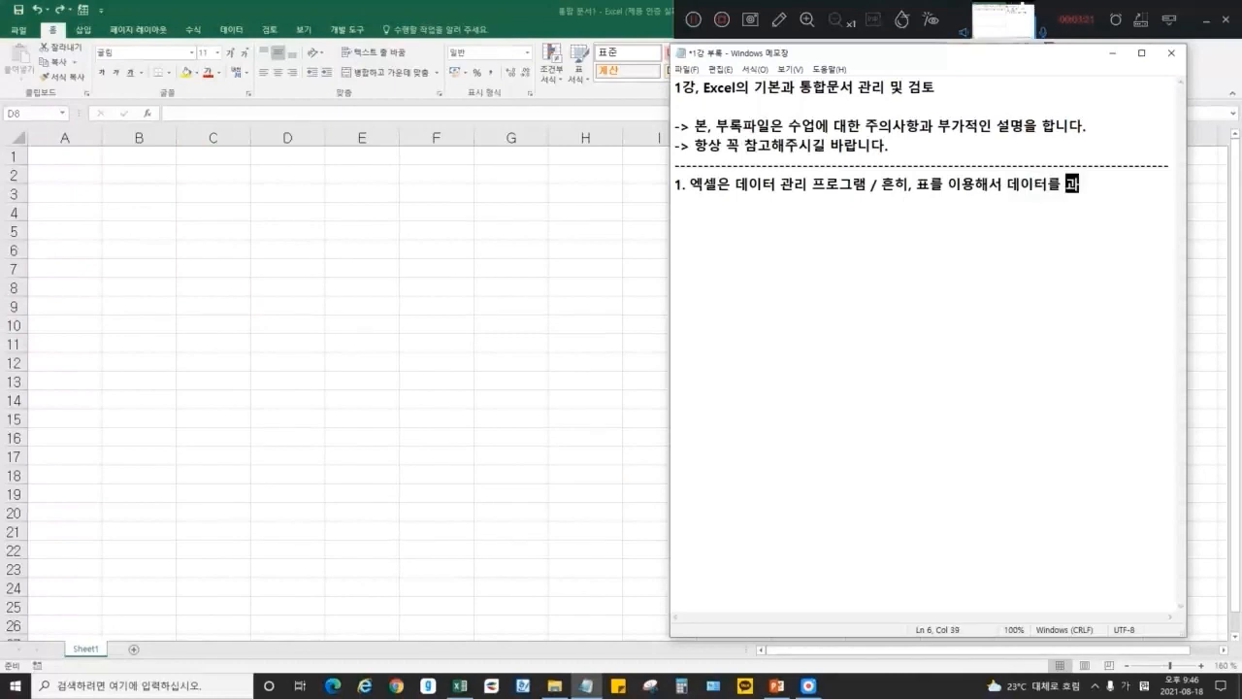
text(한다)
Add the sub-item "- 표를 이용해서 데이터를 관리 : 관계형 데이터베이스" under item 1.
text(를 이용해서 데이터를 관)
text(리 :)
text( 관계형 데이터베이스)
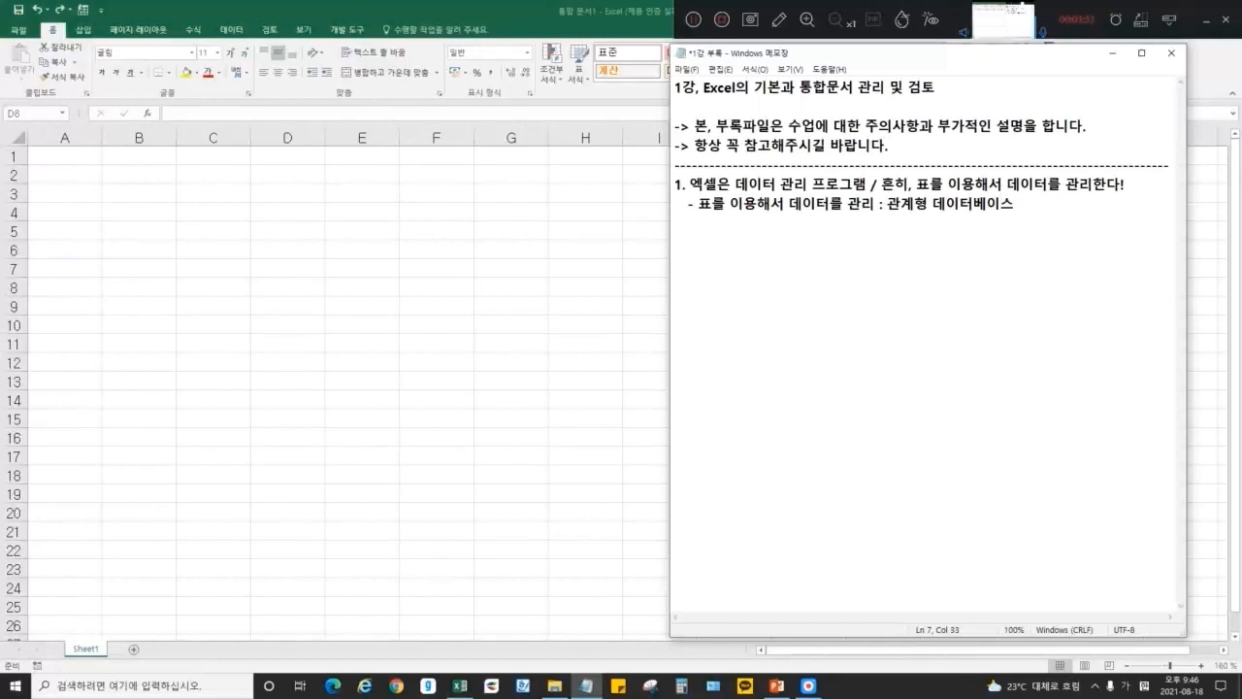
Leave a blank line and add item 2: "2. 엑셀의 기본 단위 : 행과 열이 만나서 만들어지는 사각형 -> 셀".
key(Return)
key(Return)
text(2. 엑셀의 기본 단위 )
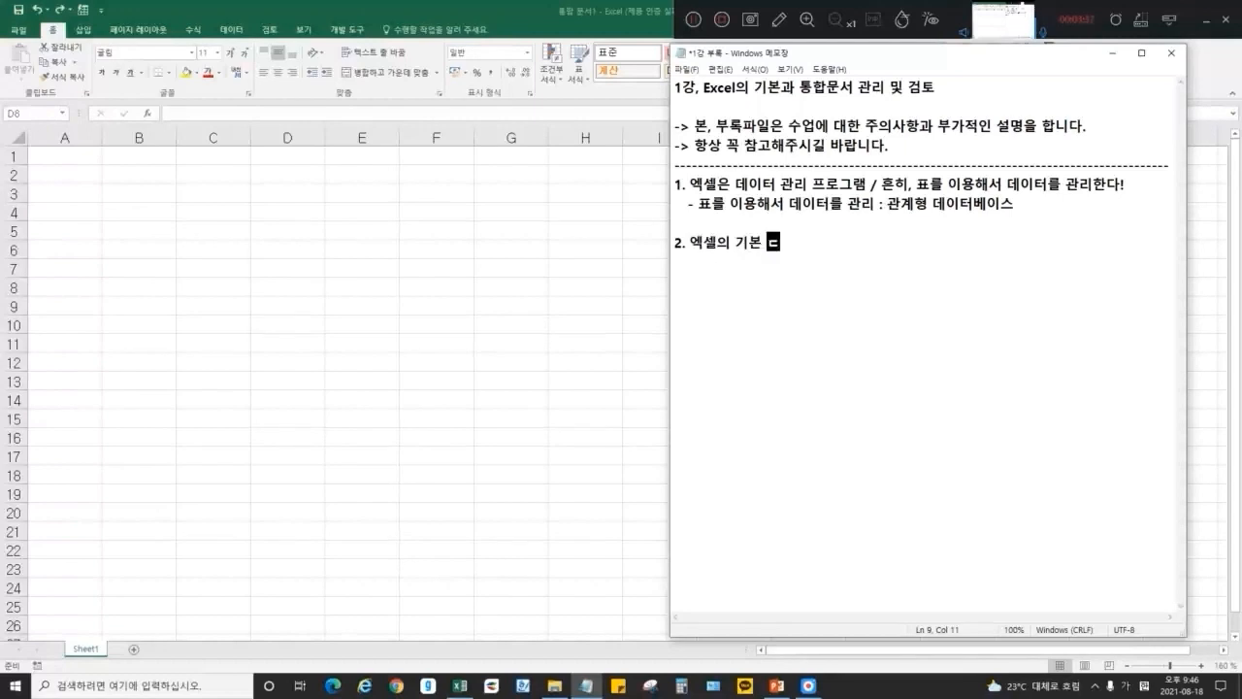
text(: 행과 열이 만나서 만들어지는 사각형 -> 셀)
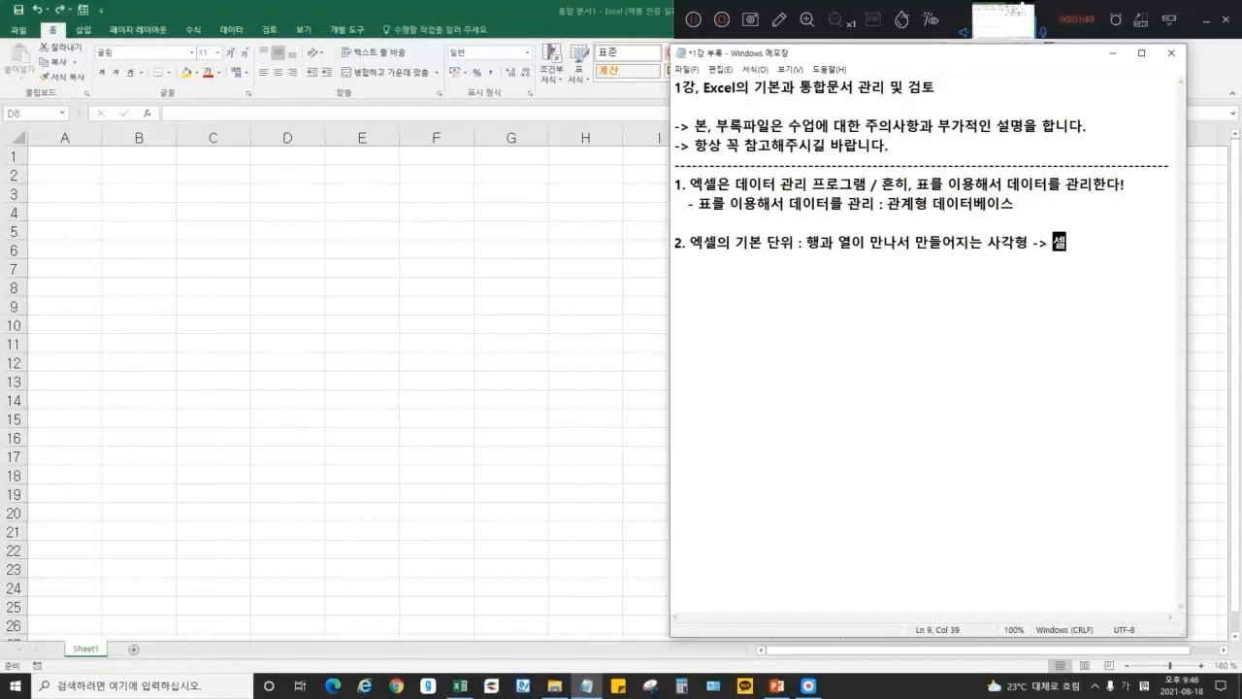
Switch to Excel and examine how row 5 and column D meet by selecting each and cell D5.
click(295, 296)
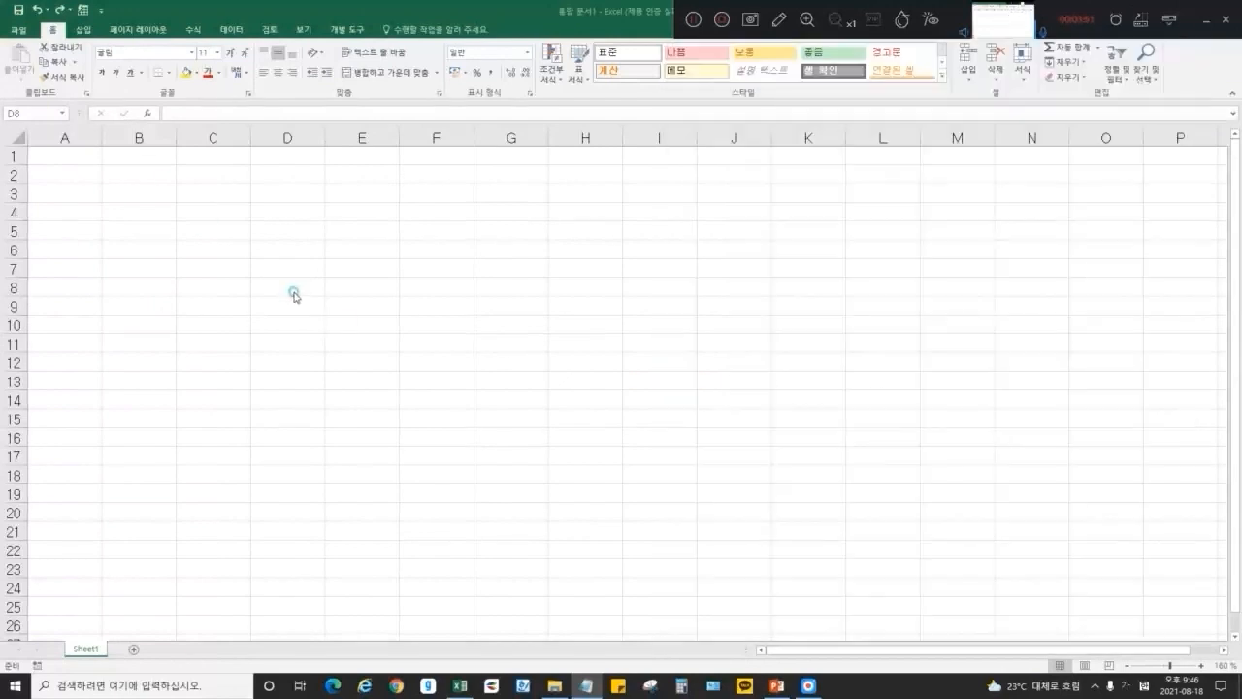
click(275, 229)
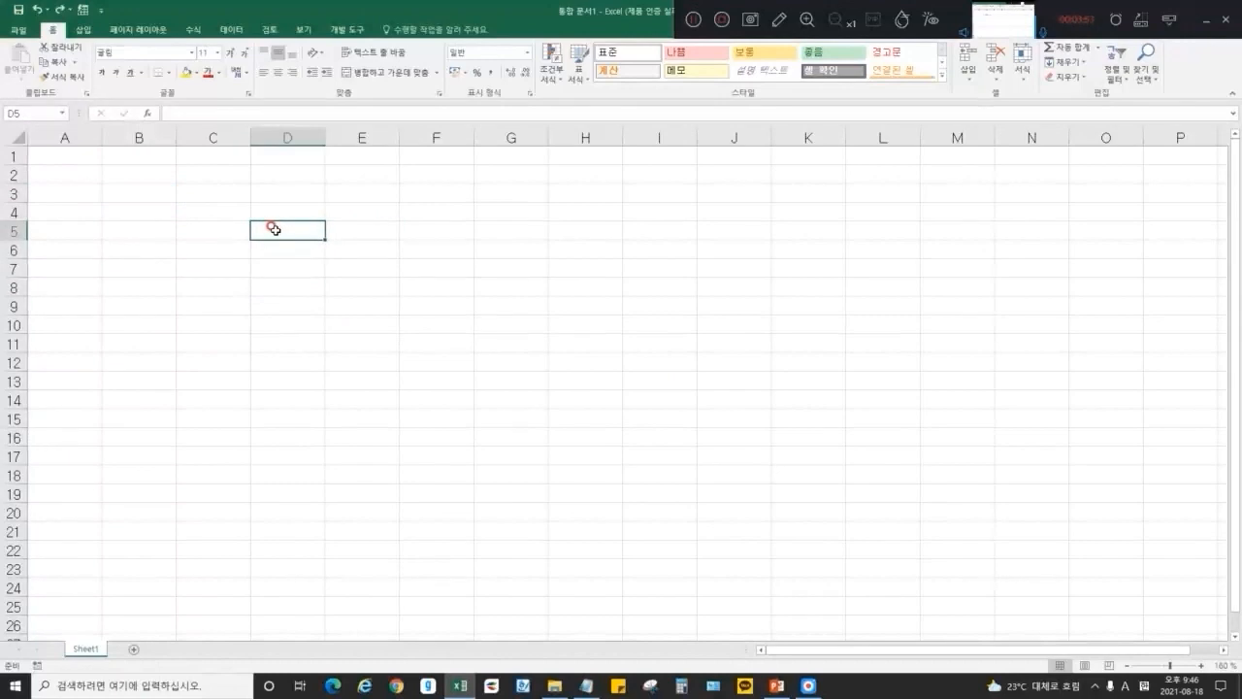
click(14, 229)
click(296, 136)
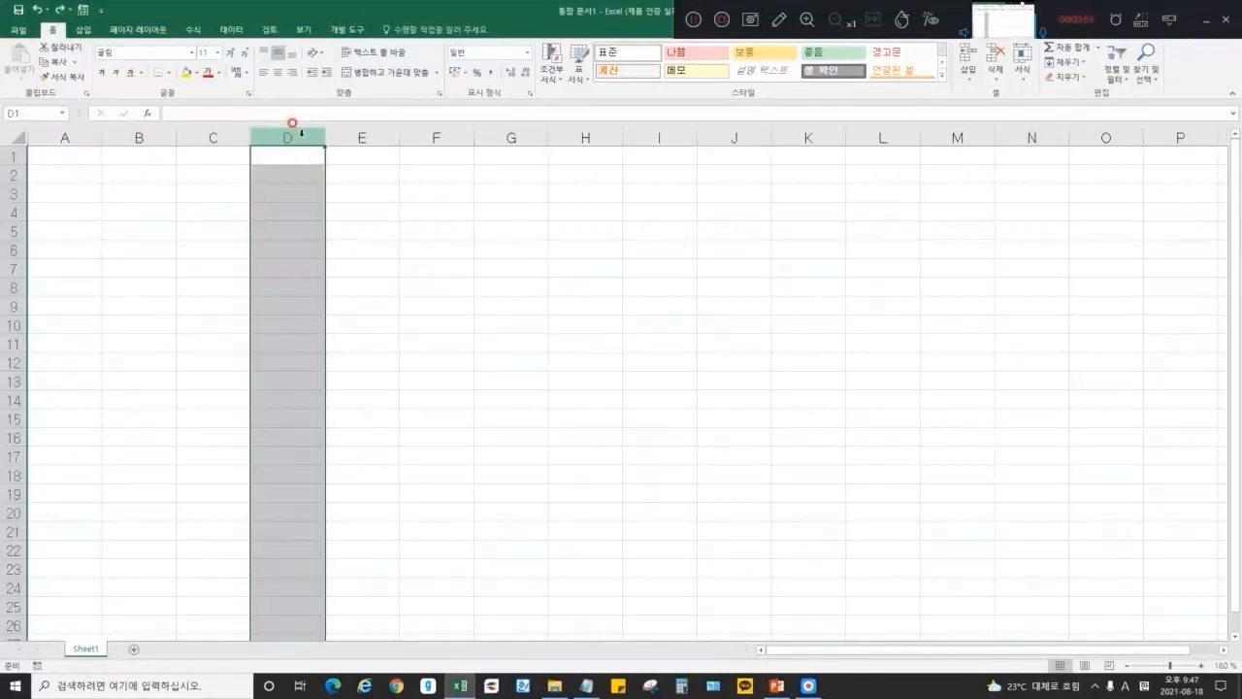
click(13, 230)
click(281, 136)
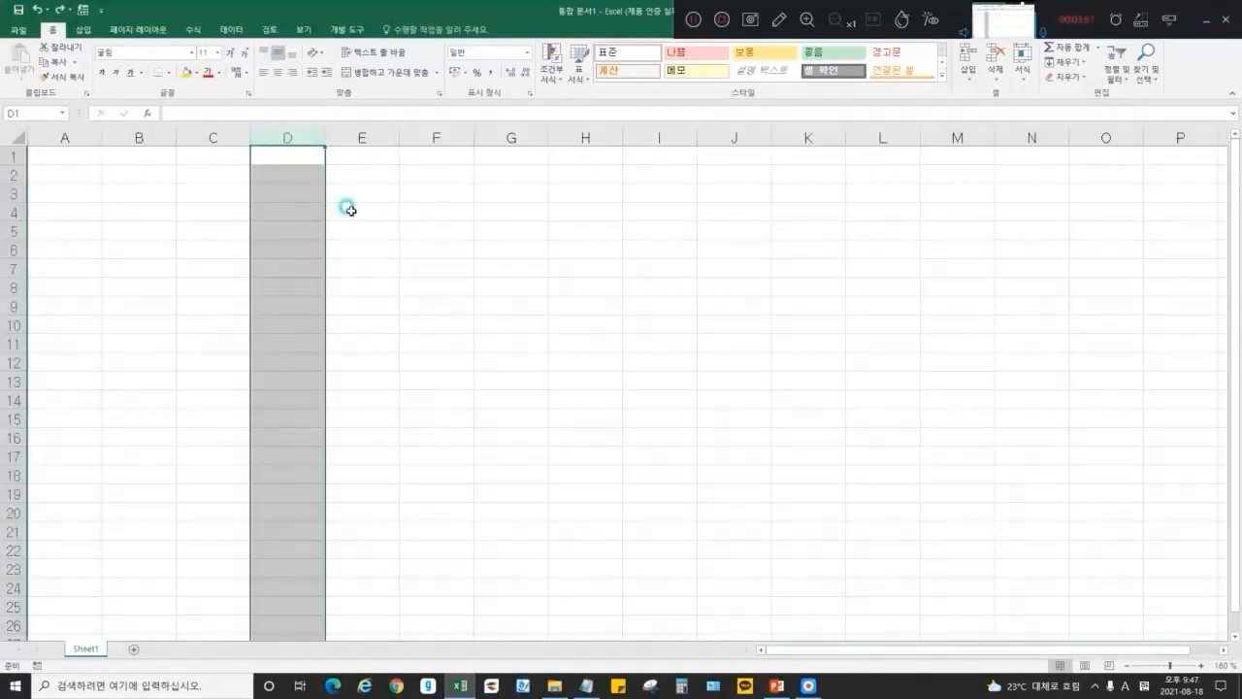
click(297, 230)
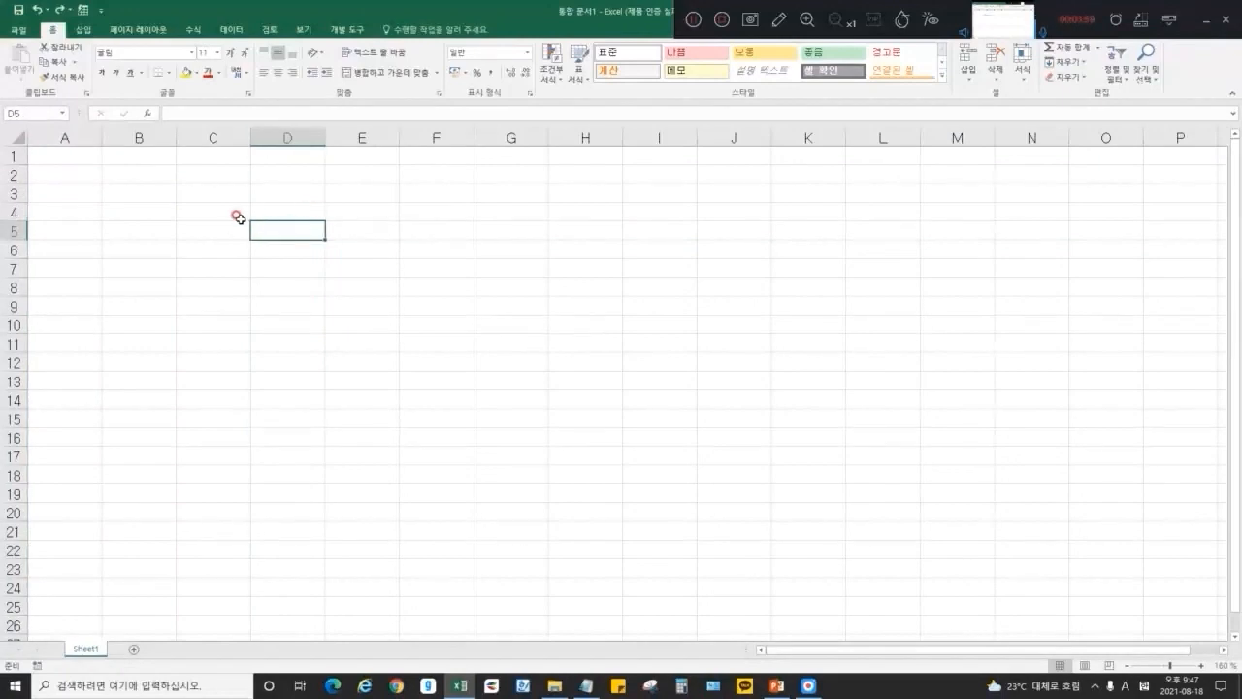
In the Notepad notes, add "3. A, B, C.... : 열 / A열, B열..." and below it "1, 2, 3... : 행 / 1행, 2행, 3행...".
key(alt+Tab)
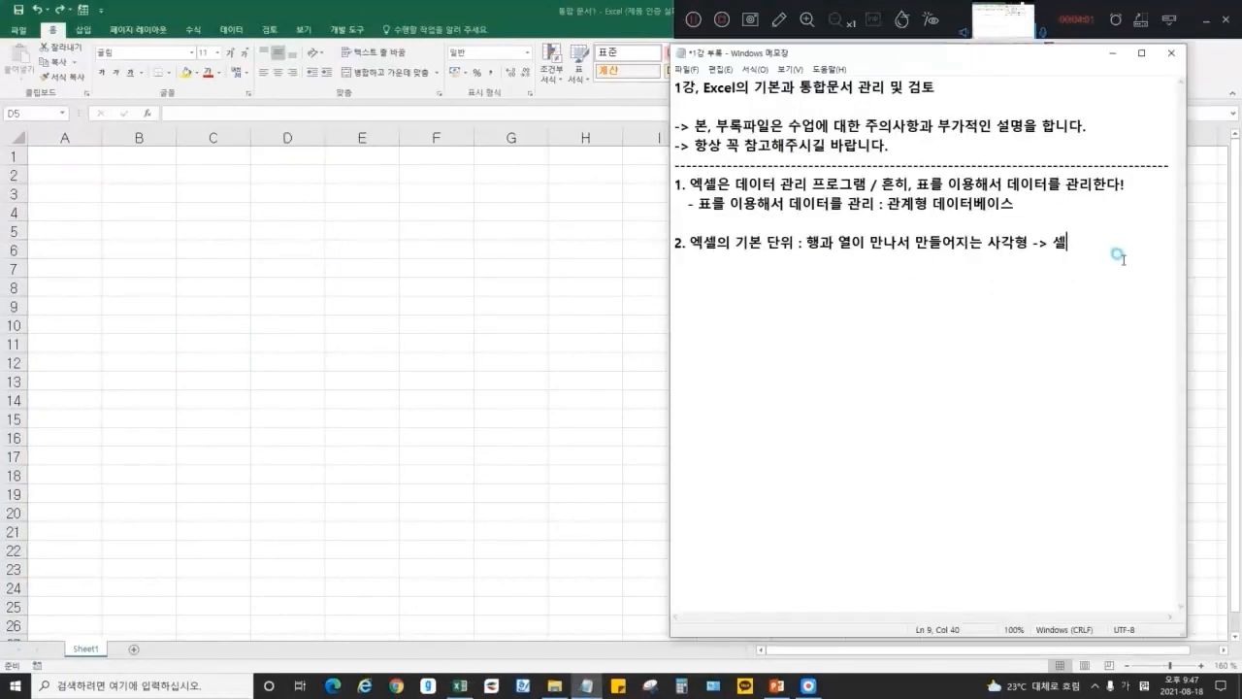
key(Return)
text(3. A, B, C.... : 여)
text( / )
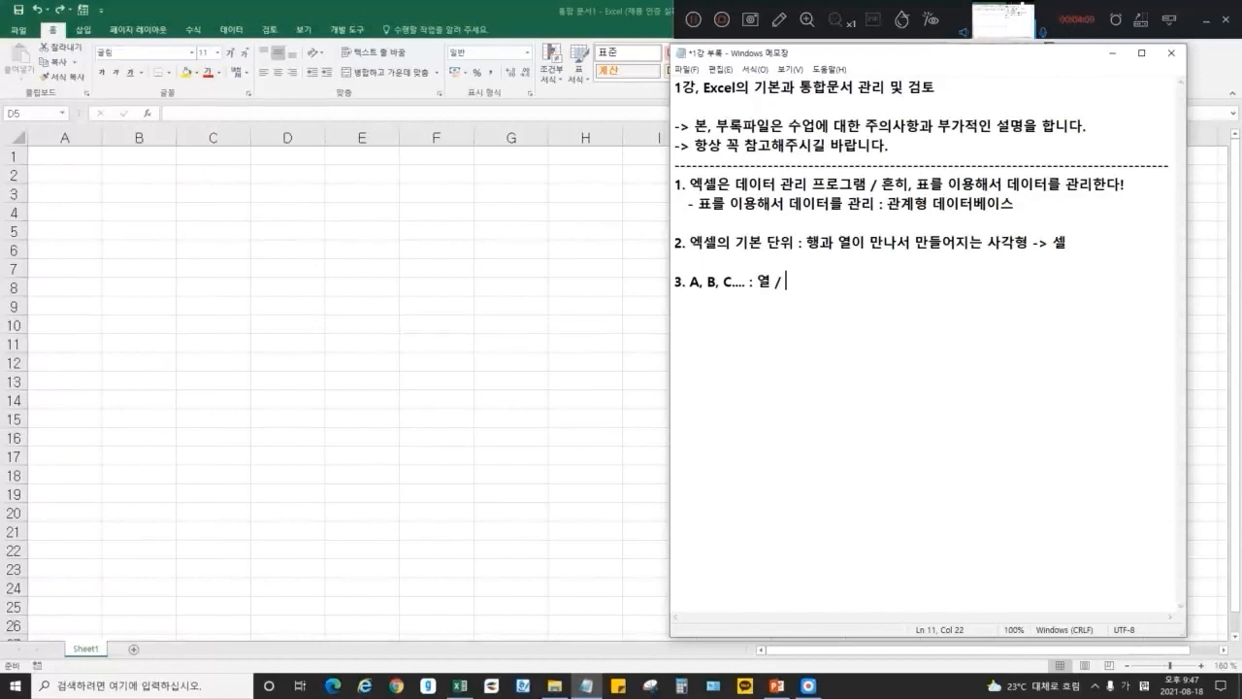
text(AD)
key(BackSpace)
key(Hangul)
text(열)
text(,)
key(Hangul)
text(B)
key(Hangul)
text(열...    1, 2, 3...   )
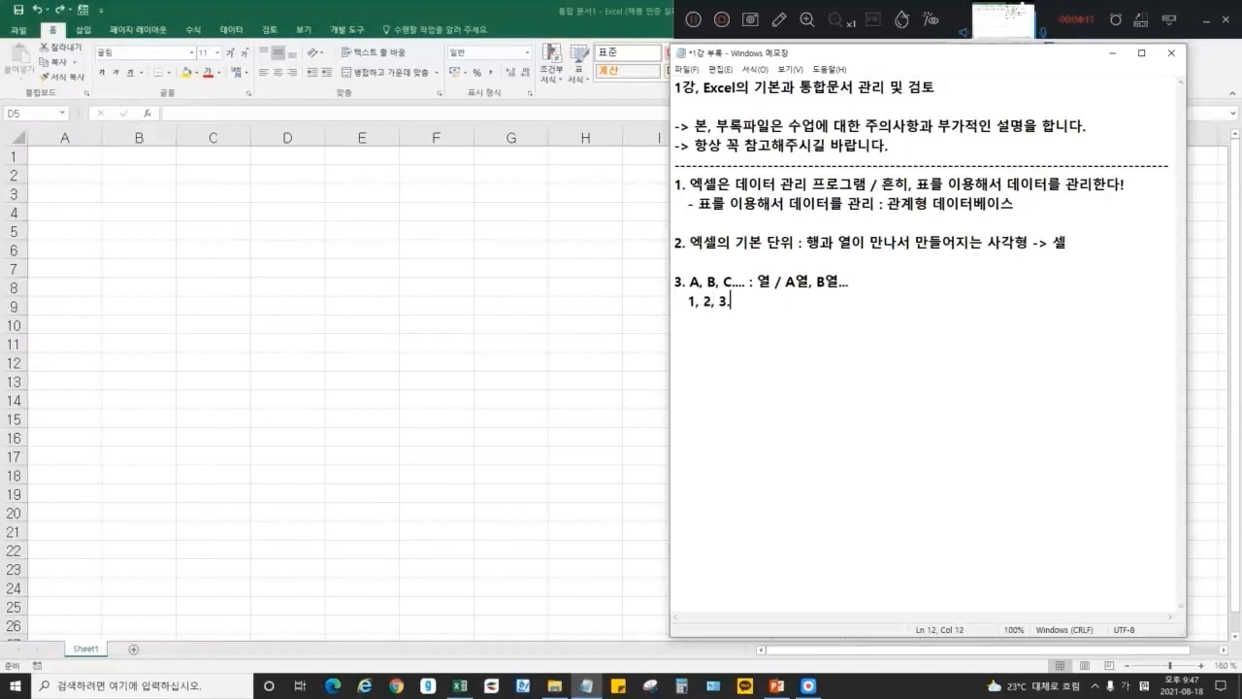
text(: 행 / 1행, 2행, 3행...)
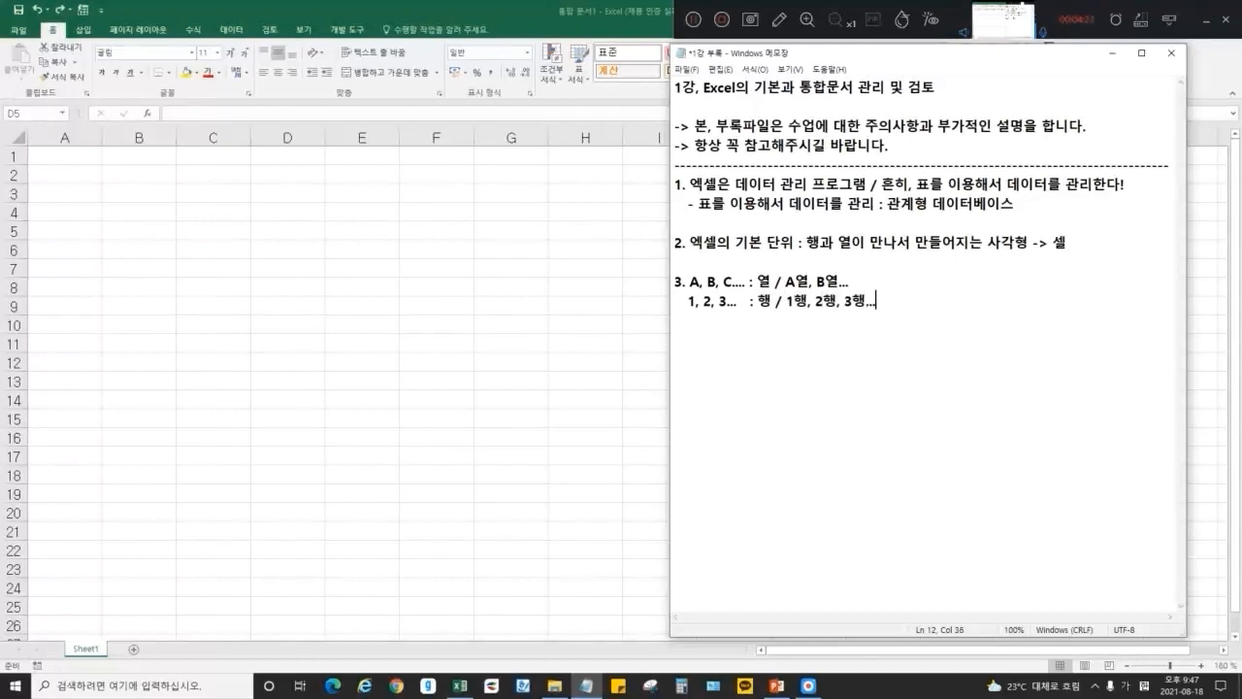
Switch to Excel and examine how cell C3 is addressed by selecting column C, row 3 and the cell itself.
click(359, 293)
click(153, 216)
click(186, 205)
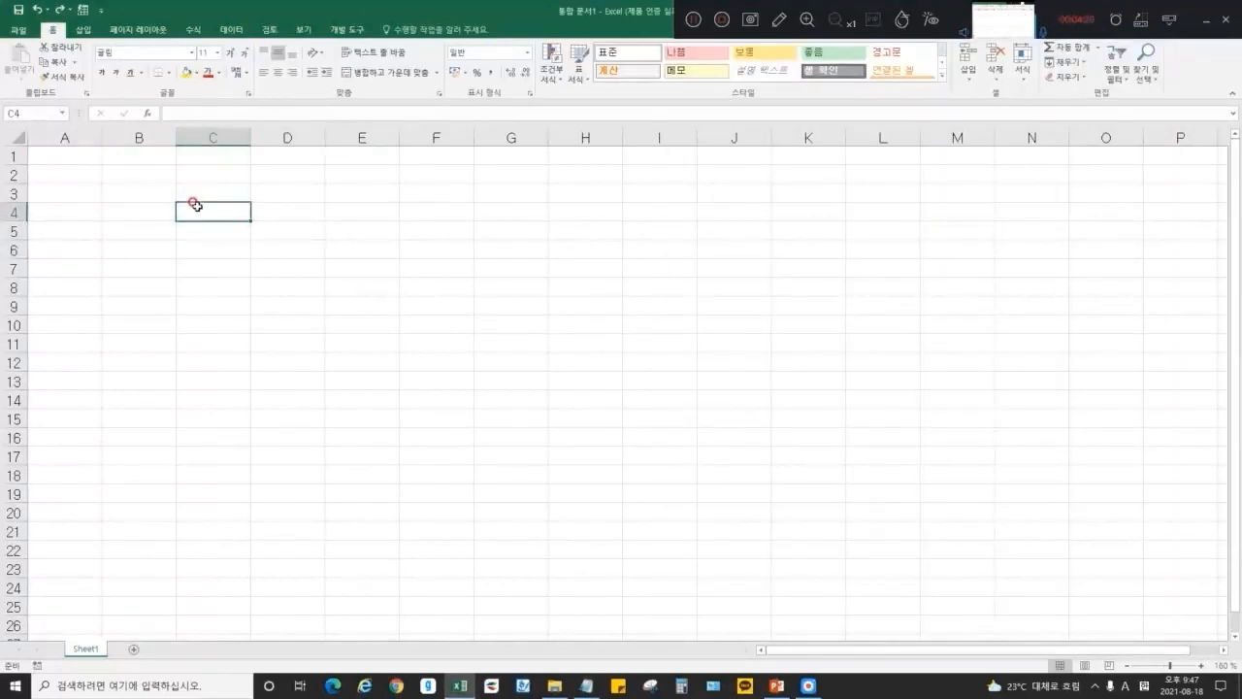
click(210, 135)
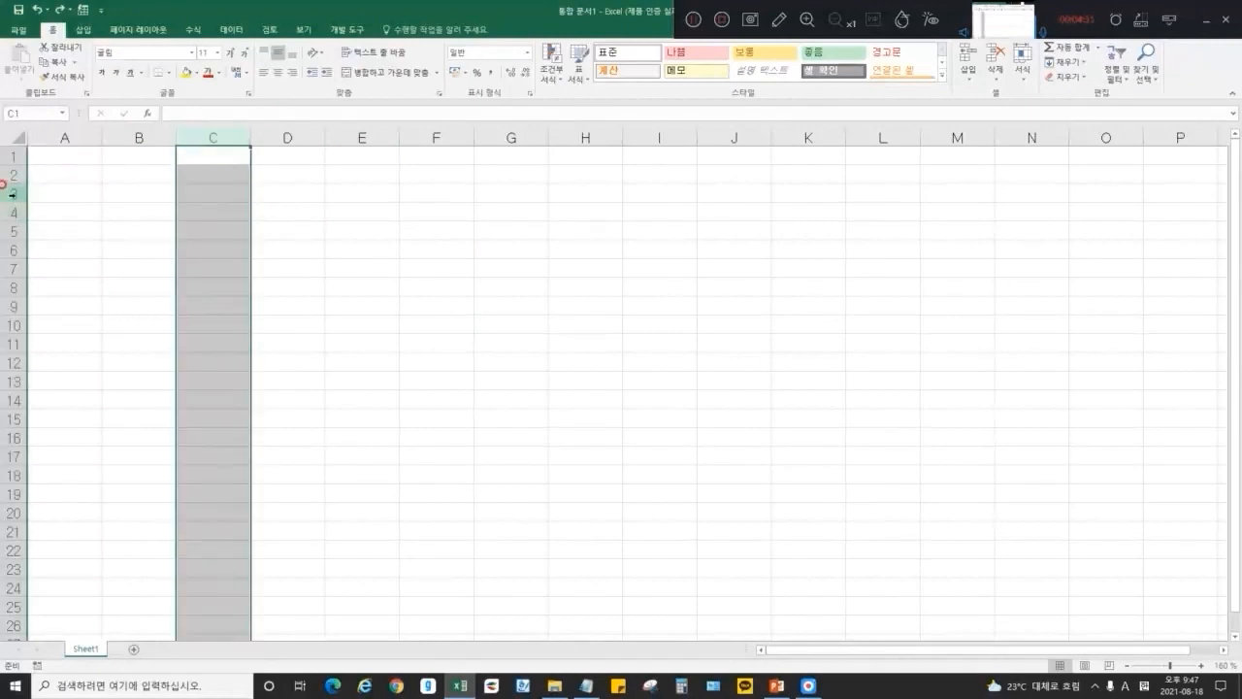
click(10, 192)
click(212, 195)
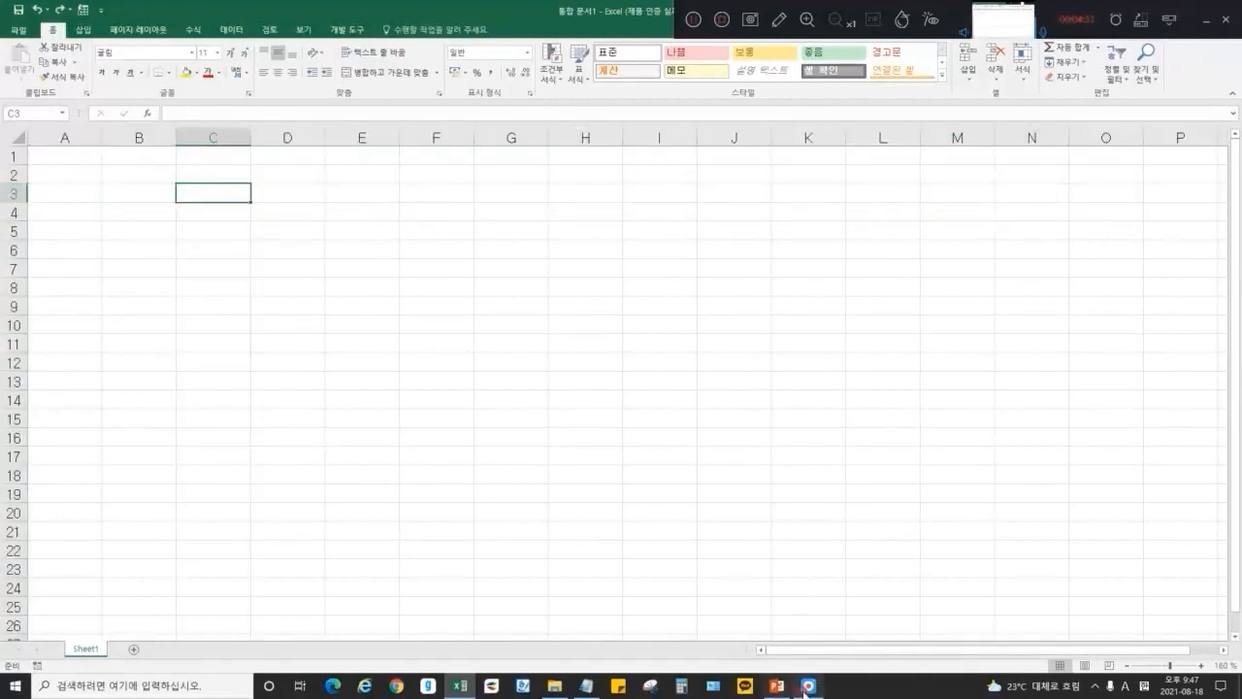
Switch to the Notepad notes and add "// C열 3행 (C3셀)" at the end of item 3's row line.
click(585, 684)
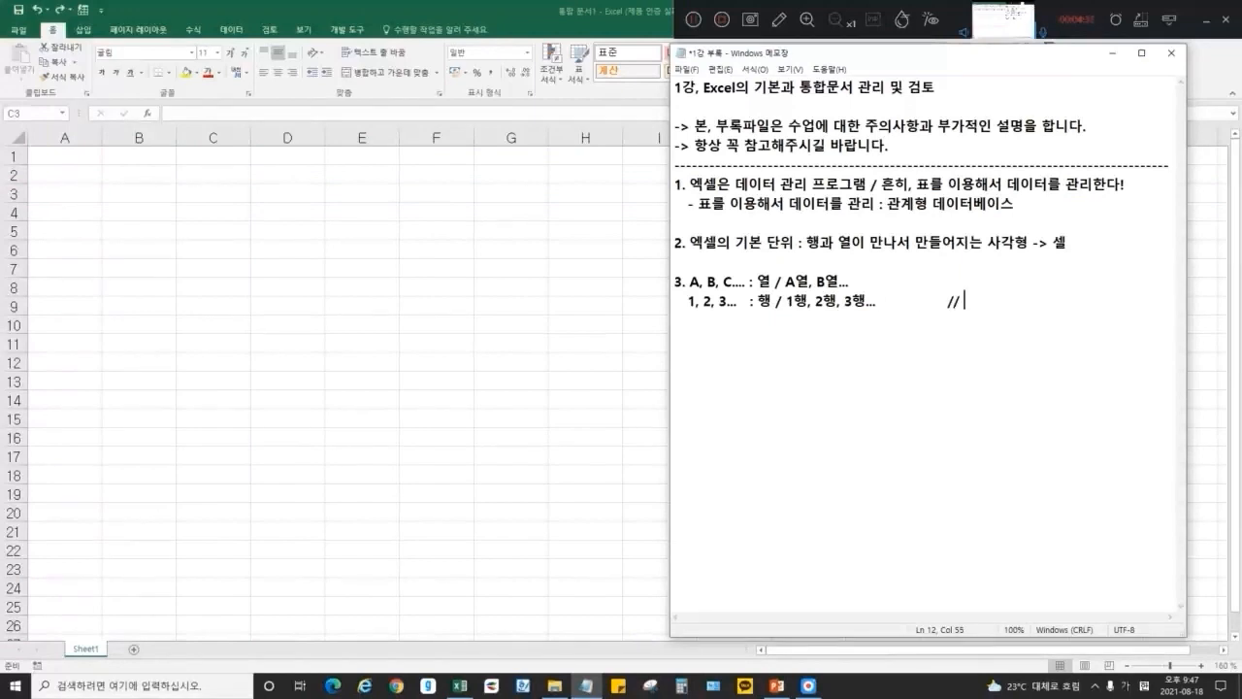
text(// C열 3g)
key(BackSpace)
text(행)
key(Hangul)
click(1029, 303)
text((C3셀))
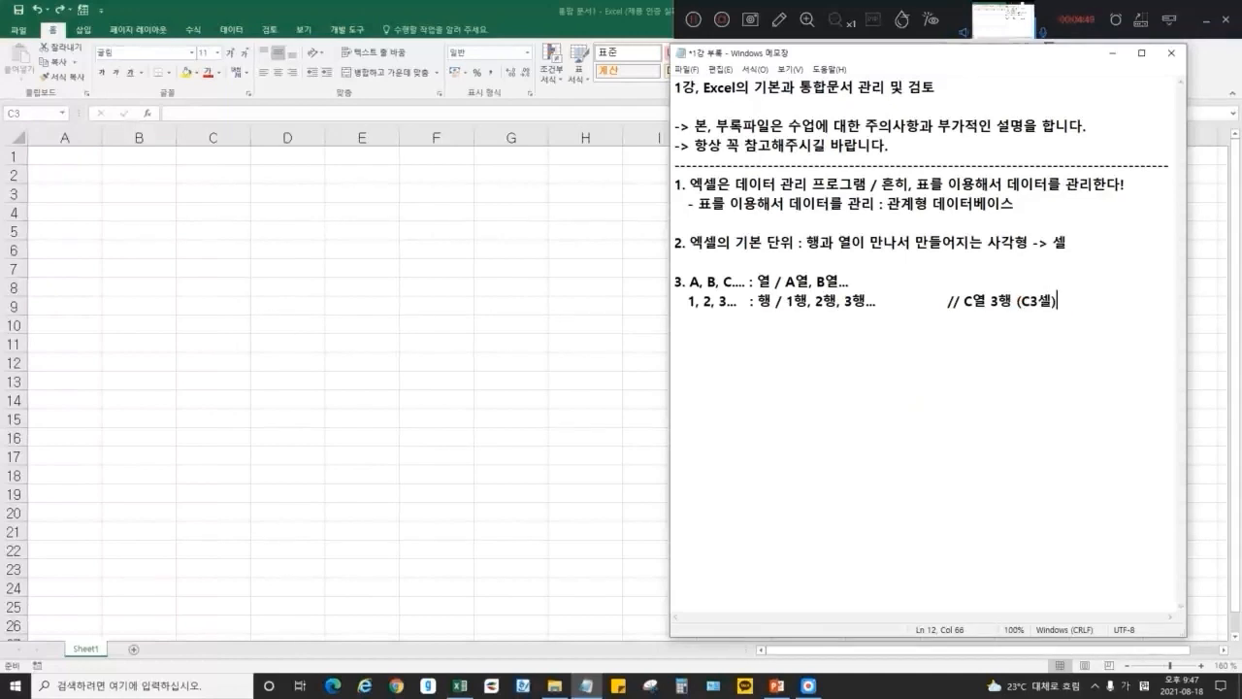
Switch to Excel and examine how cells are addressed by selecting several single cells, including F5, B2 and B12.
click(546, 186)
click(275, 368)
click(509, 303)
drag(362, 324, 362, 287)
click(452, 233)
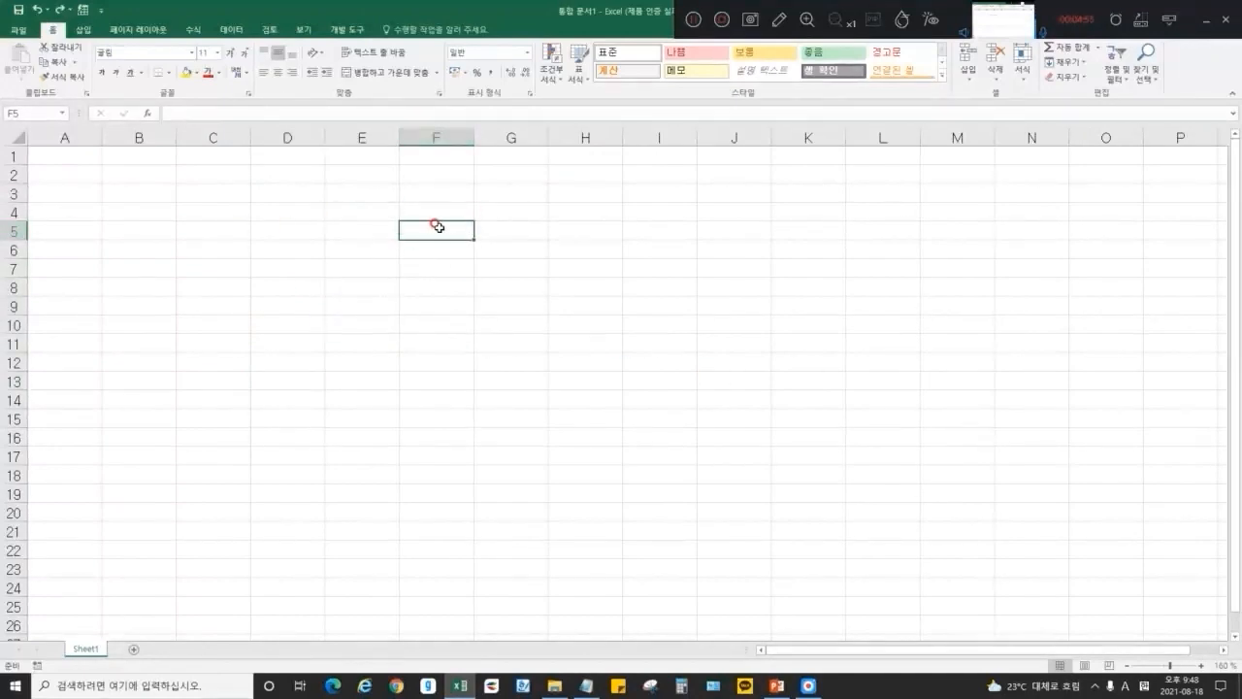
click(126, 176)
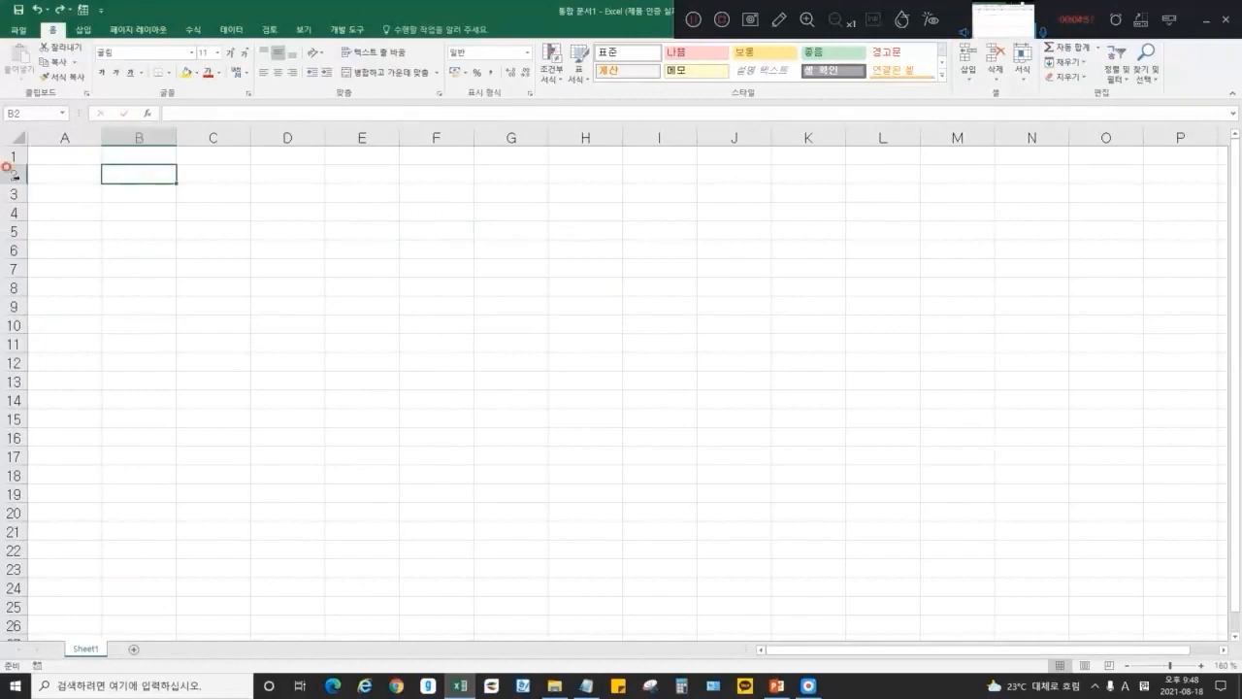
click(119, 366)
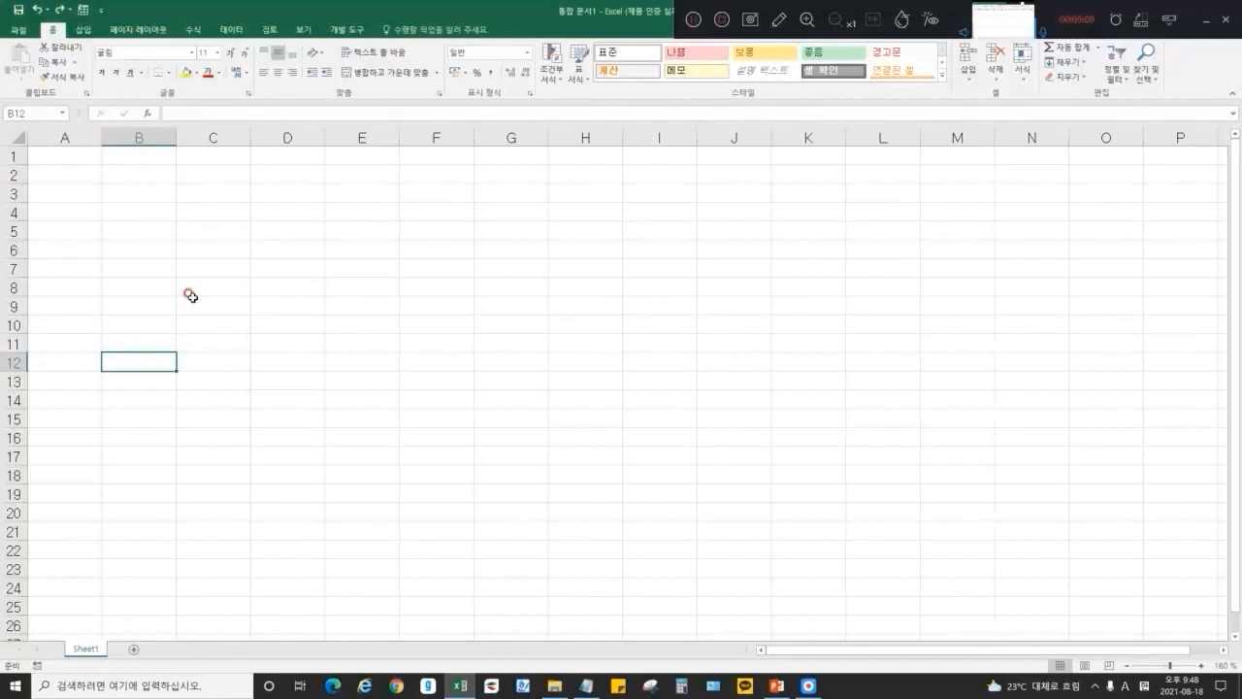
In the Notepad notes, add item 4 "4. 연속선택 : 셀을 다같이 잡는다 / Shift" with a "비연속선택 :" line below it.
click(587, 688)
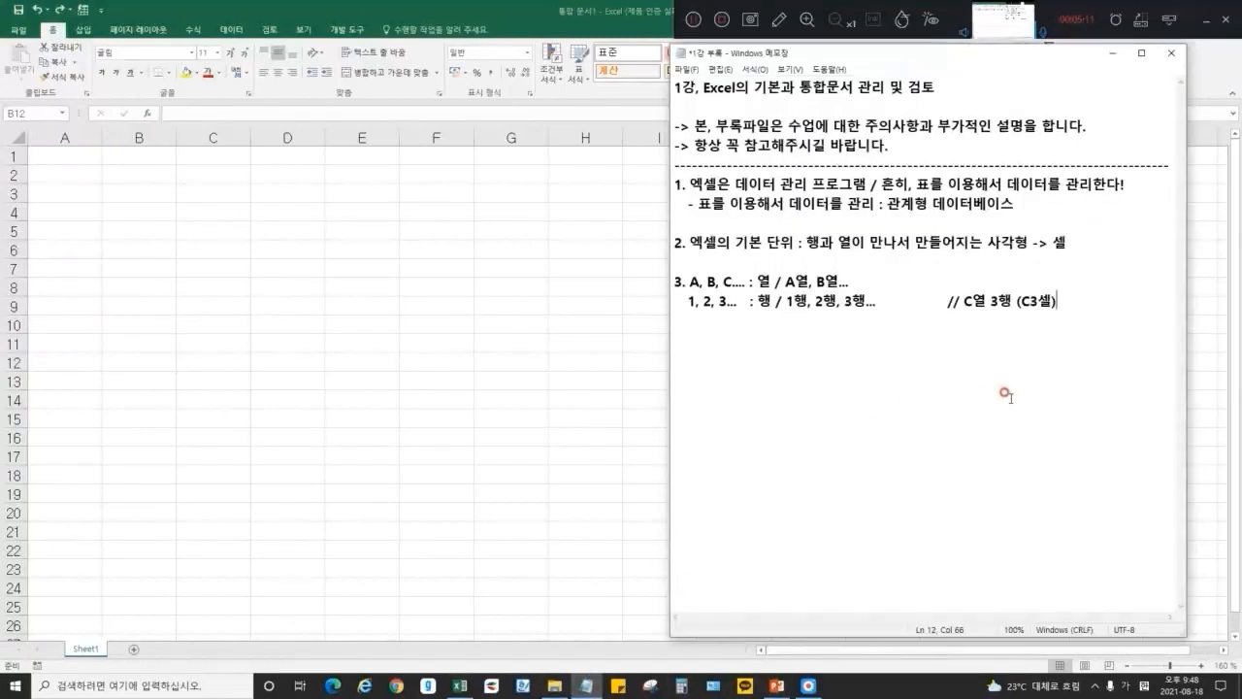
key(Return)
key(Return)
text(4. 연속선택)
key(Return)
text(비연속선)
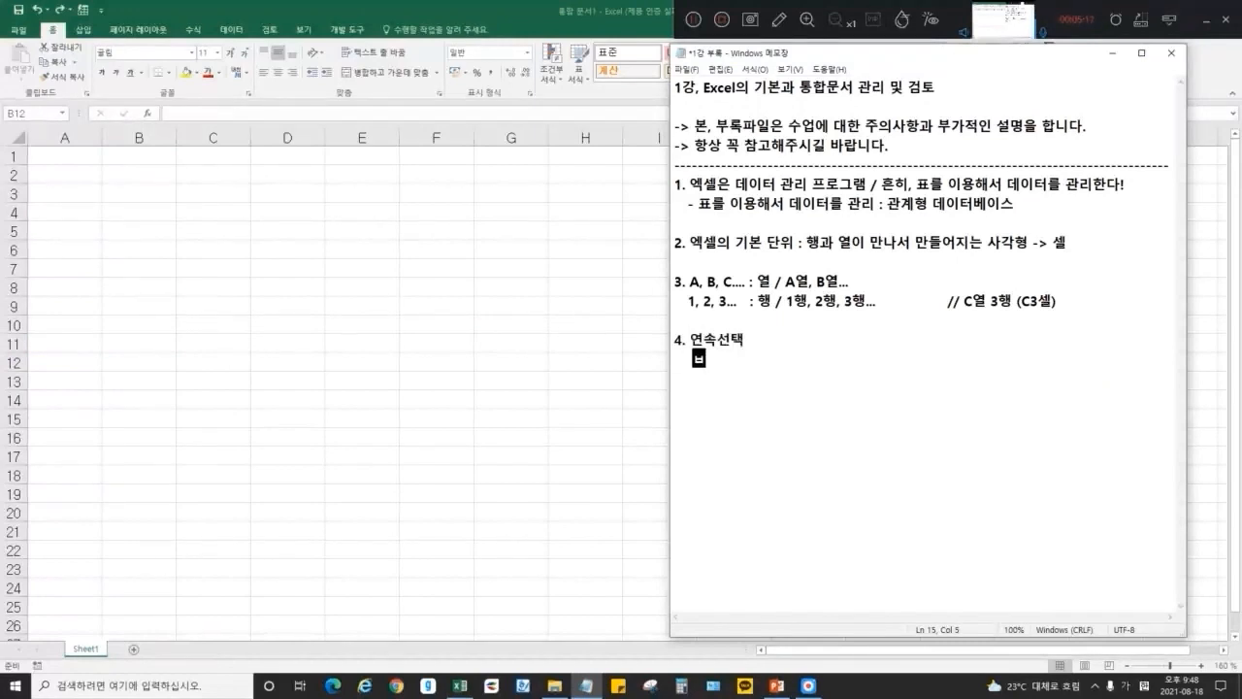
text(택 :)
key(Up)
text(: 셀을 다같이 잡)
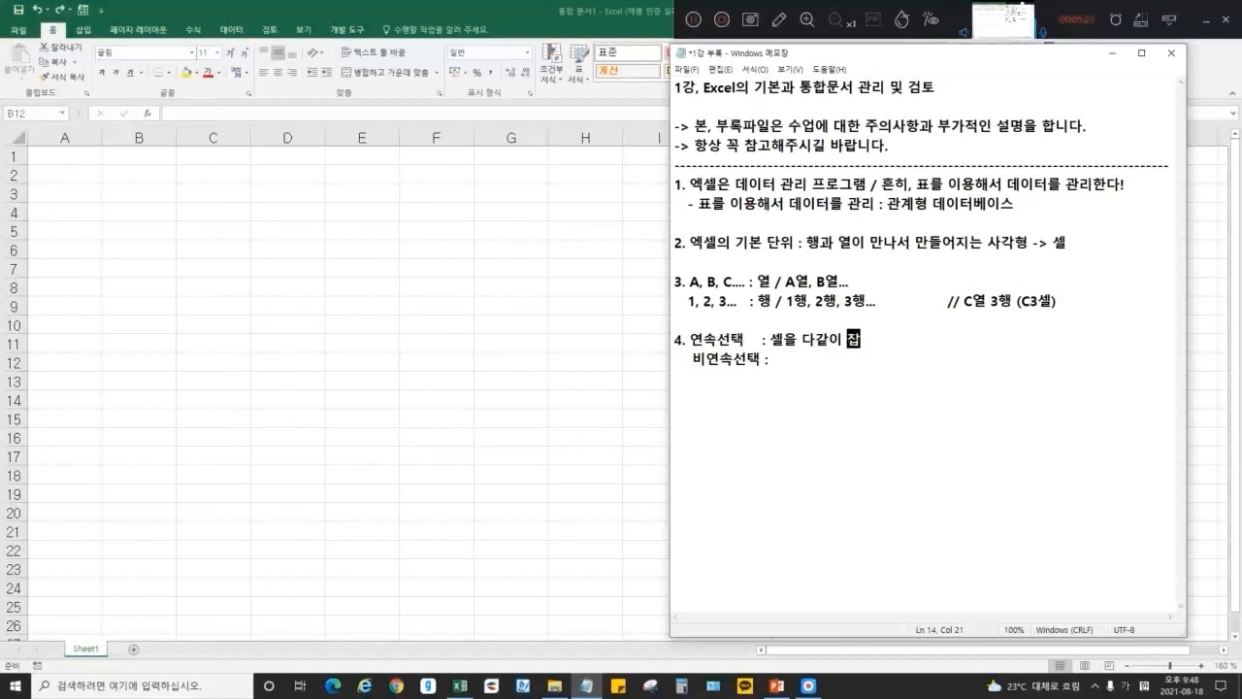
text(는다 / Shif)
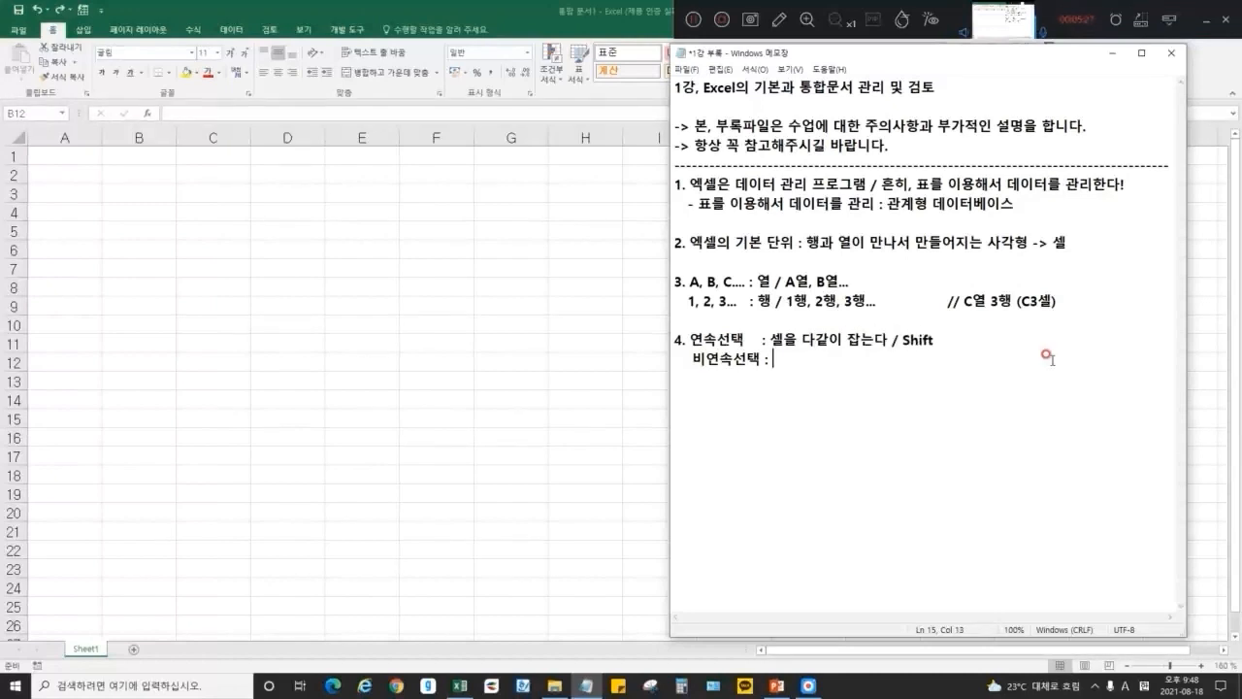
Complete the "비연속선택 :" line with "셀을 따로따로 잡는다 / Ctrl".
text(tp)
key(BackSpace)
key(BackSpace)
key(Hangul)
text(ㅅ)
text(따로따로 잡는다 / Ctrl)
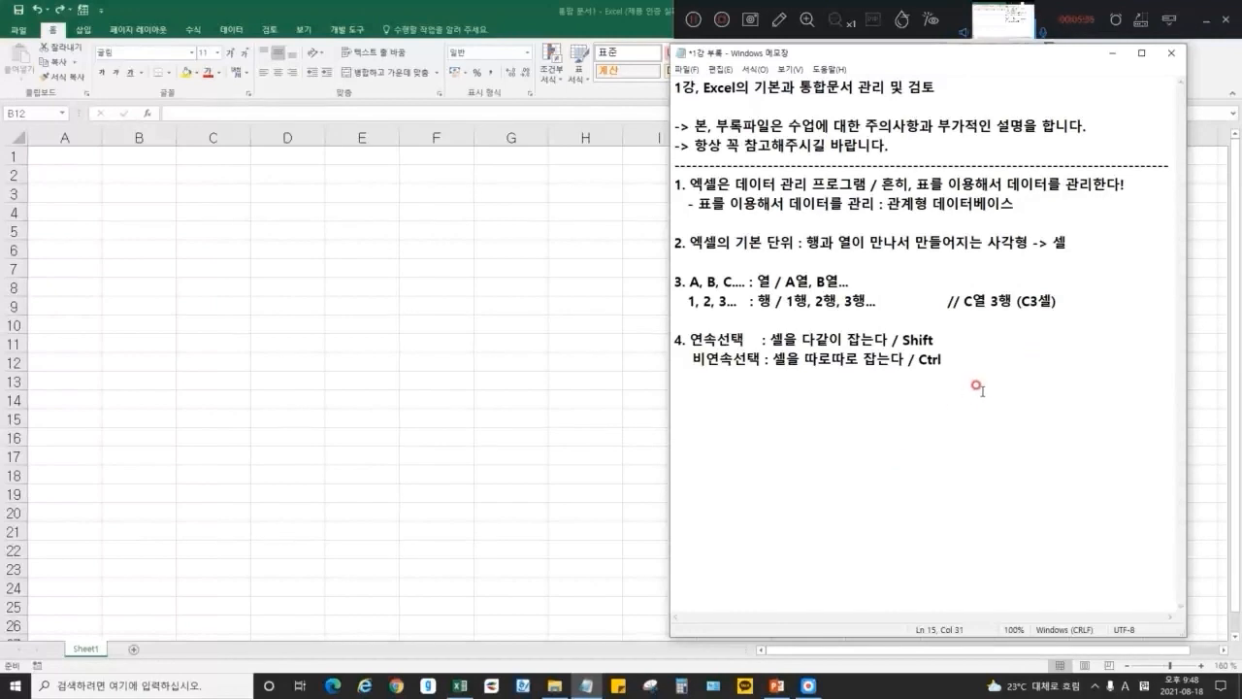
Switch to Excel and examine single-cell selection by moving the active cell around and selecting A1, C2 and E3 one at a time.
key(alt+Tab)
key(Right)
key(Right)
key(Right)
key(Right)
key(Up)
key(Up)
key(Up)
key(Up)
key(Up)
key(Up)
key(Up)
key(Left)
key(Left)
key(Left)
key(Up)
key(Up)
key(Up)
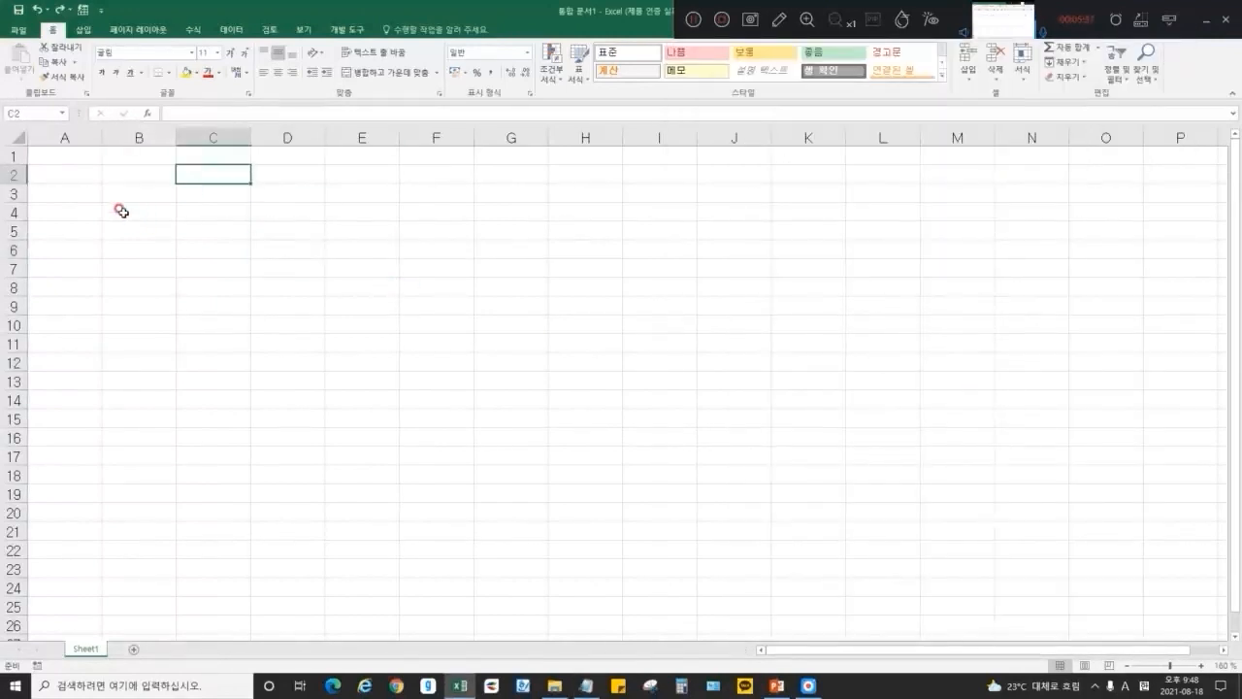
click(58, 153)
click(206, 170)
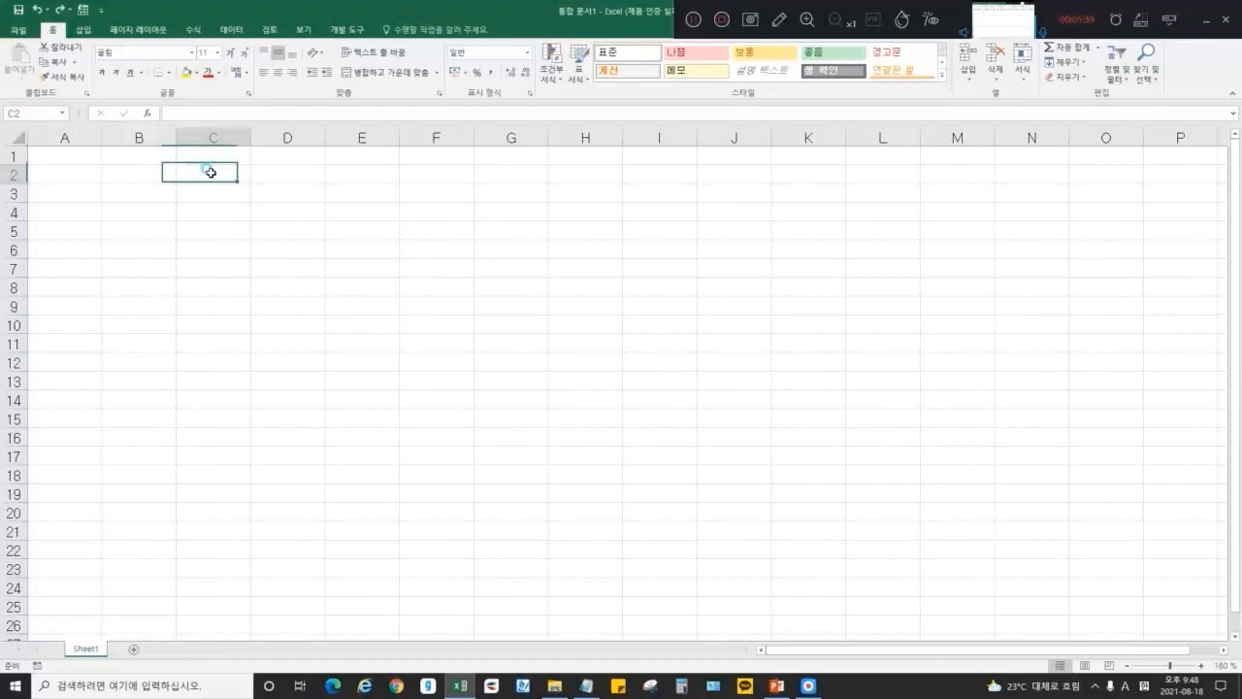
click(364, 196)
Select the separate cells A1, C2 and E3 together and apply a border around each of them.
click(41, 152)
ctrl+click(233, 174)
ctrl+click(359, 191)
click(165, 72)
click(199, 183)
click(273, 386)
Examine the bordered cells A1, C2 and E3 one by one and as the continuous range A1:E3.
click(61, 152)
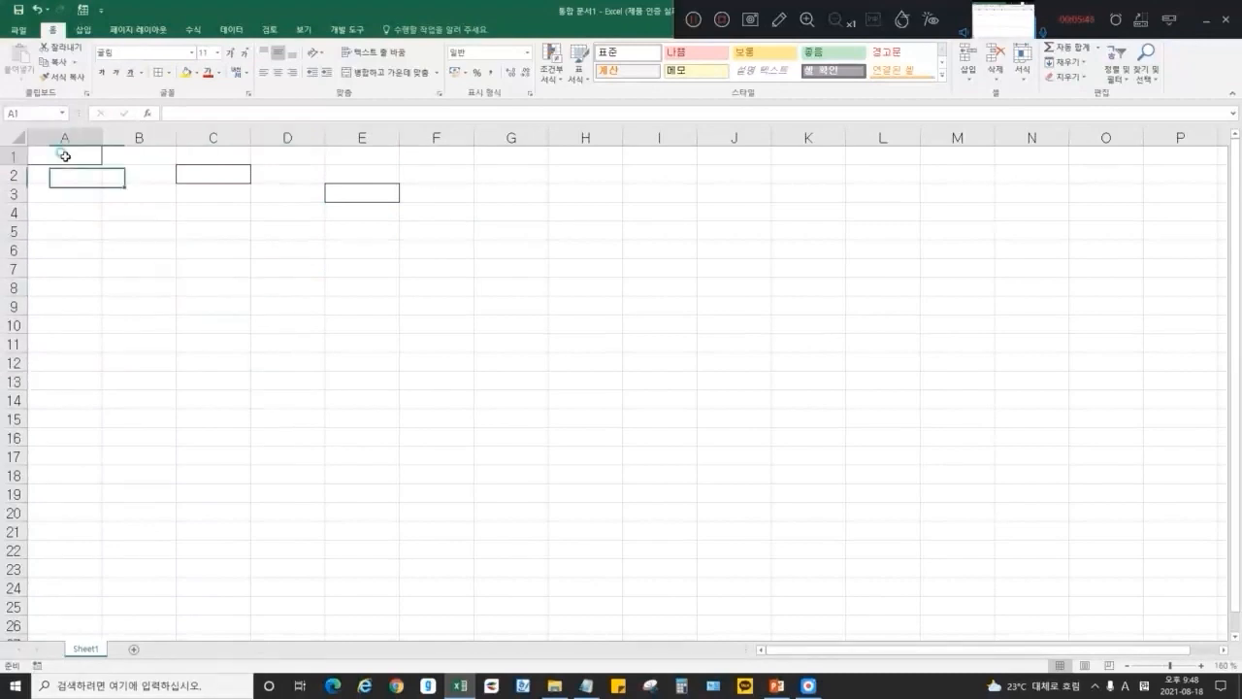
click(213, 175)
click(355, 191)
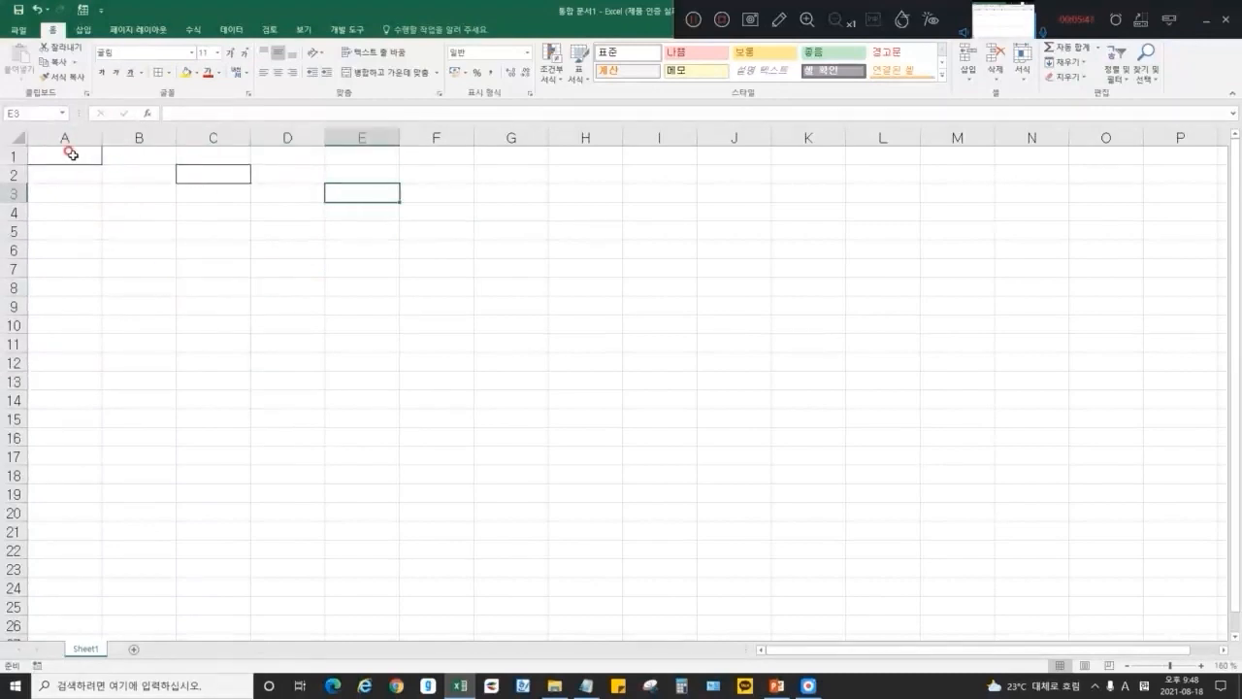
drag(71, 154, 369, 185)
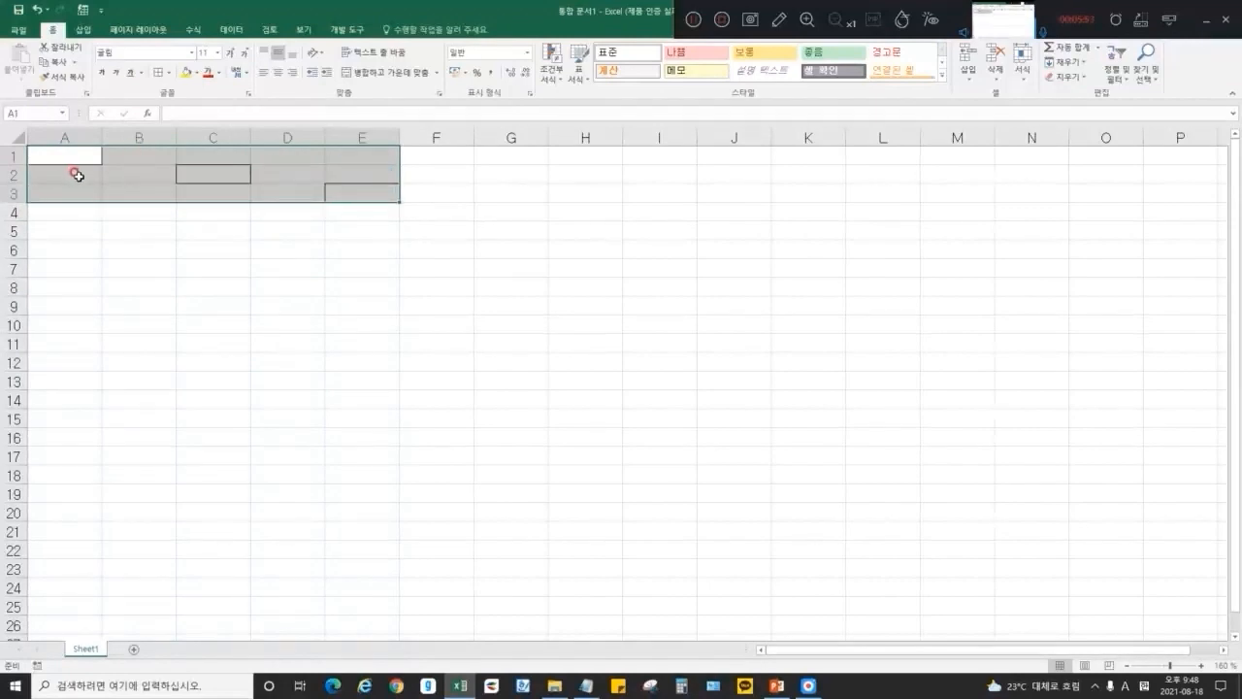
Clear the range selection and demonstrate non-adjacent selection by picking only the bordered cells A1, C2 and E3.
click(407, 238)
click(377, 227)
click(81, 153)
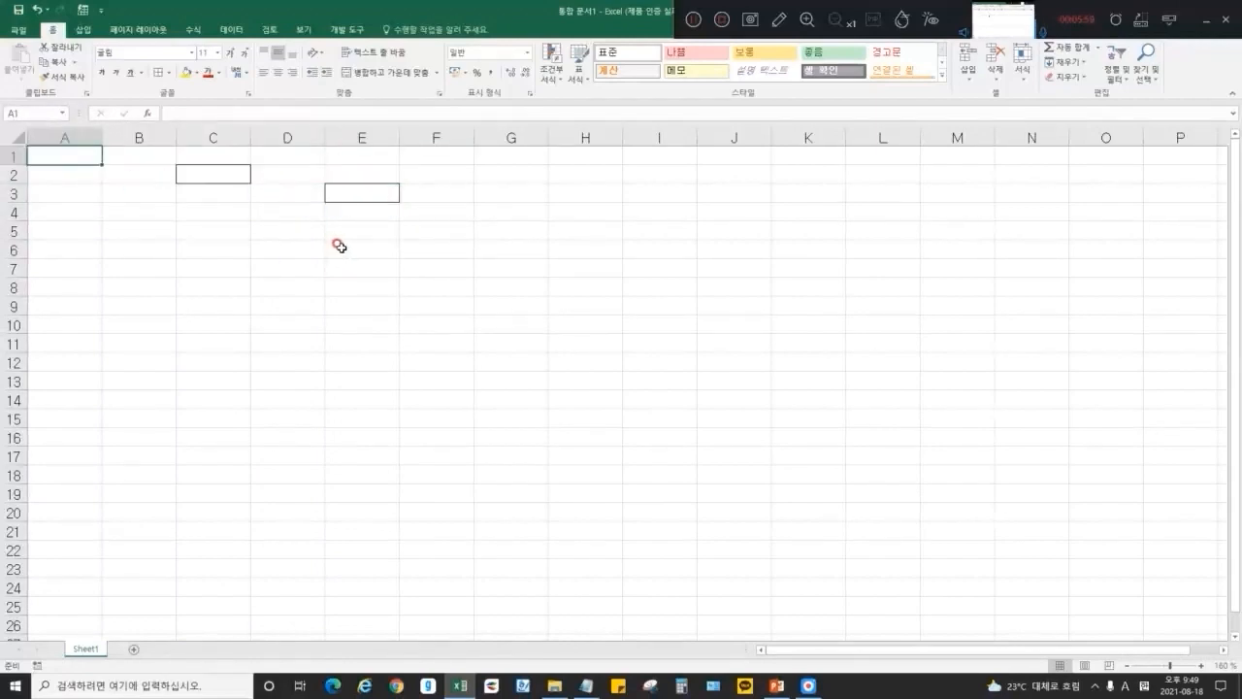
ctrl+click(217, 175)
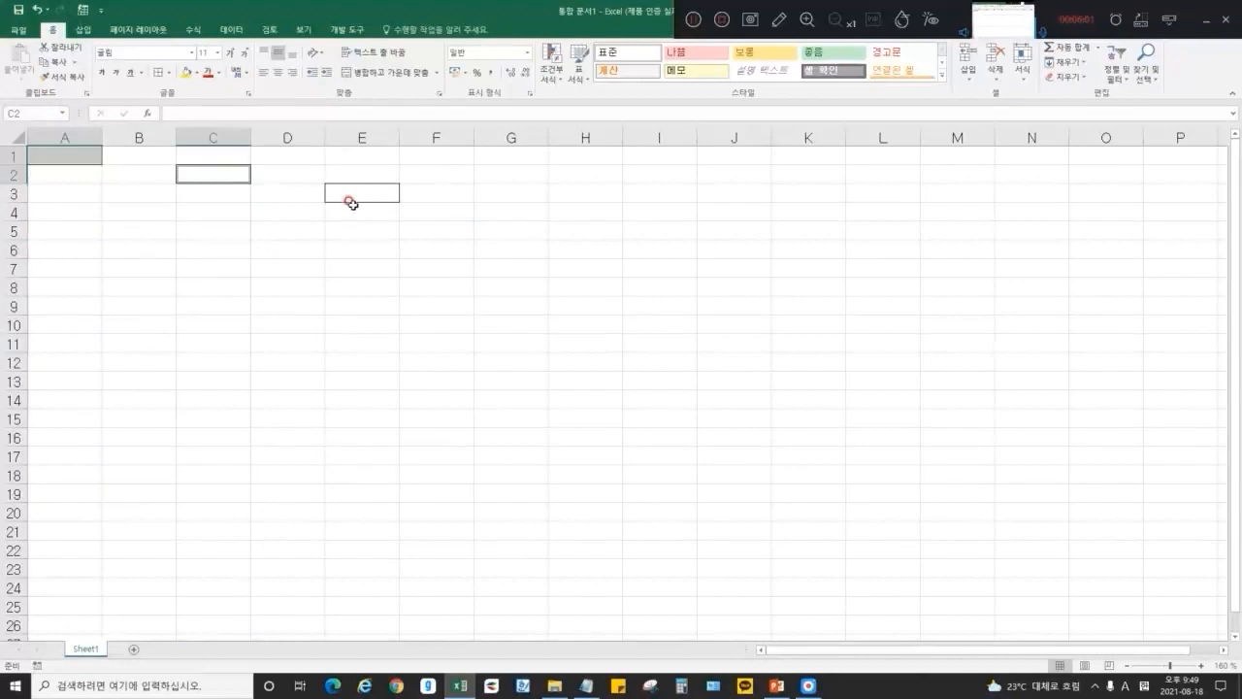
ctrl+click(358, 186)
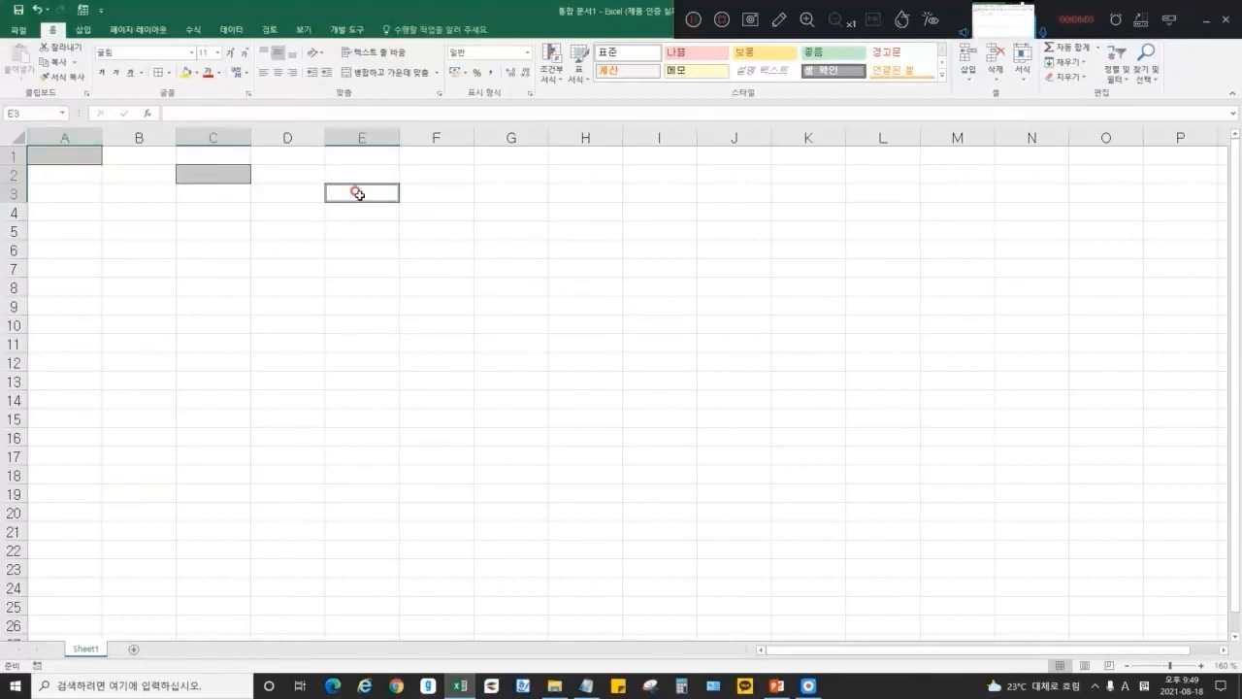
Switch to the Notepad notes and add "(이용 안해도 상관 없다)" after "Shift" on the 연속선택 line.
key(alt+Tab)
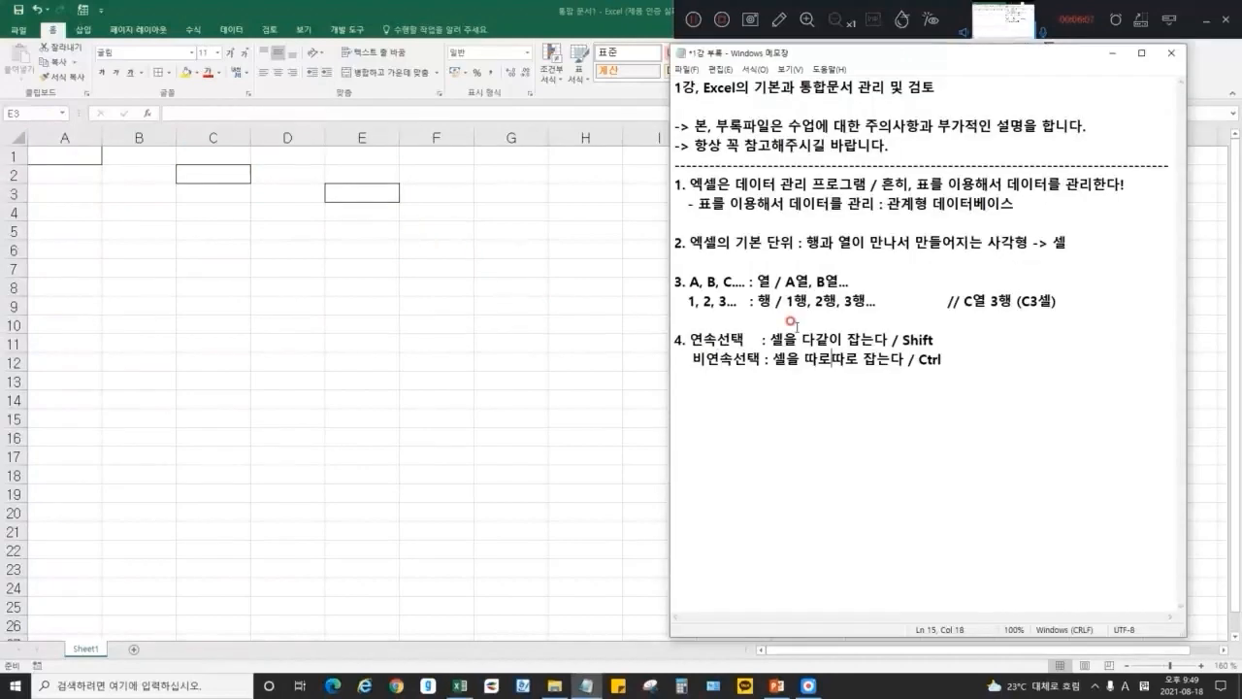
drag(684, 335, 802, 359)
click(737, 340)
click(862, 358)
drag(686, 337, 941, 339)
click(865, 340)
click(958, 344)
text((dldyd)
key(BackSpace)
text(이용 안해도 상관 없다))
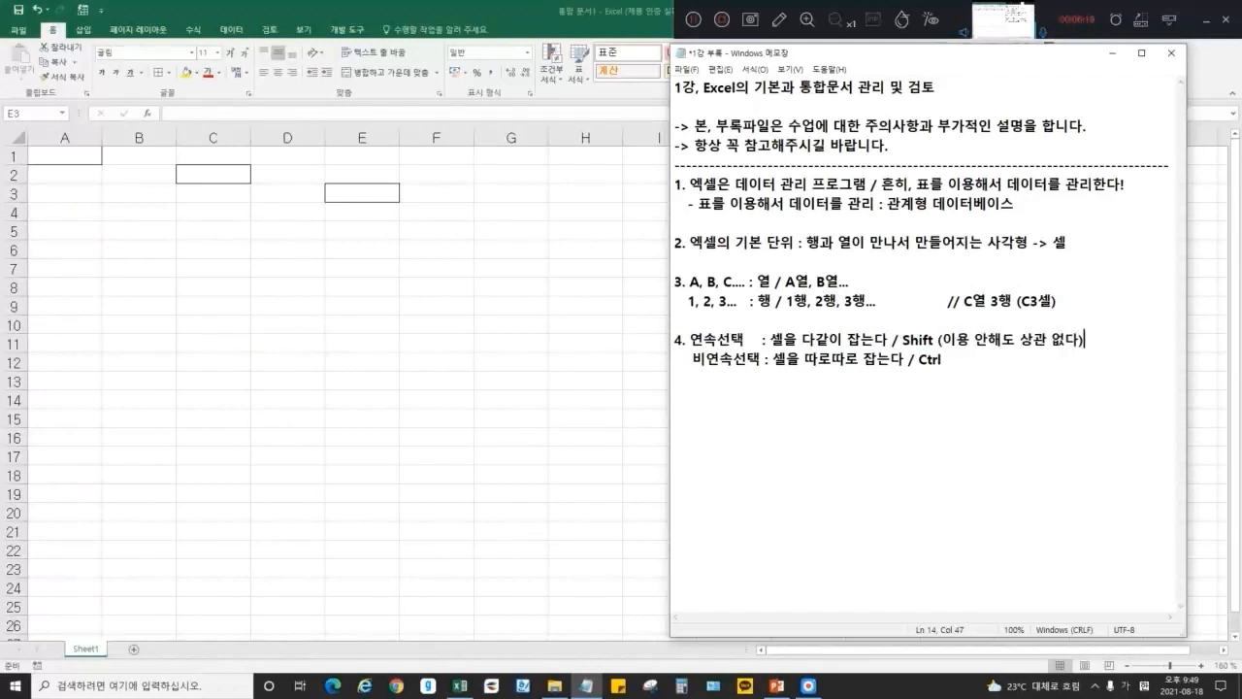
Switch to Excel and demonstrate continuous selection by selecting the range A1:E3 twice, clearing the selection each time.
drag(505, 287, 312, 250)
drag(48, 152, 343, 194)
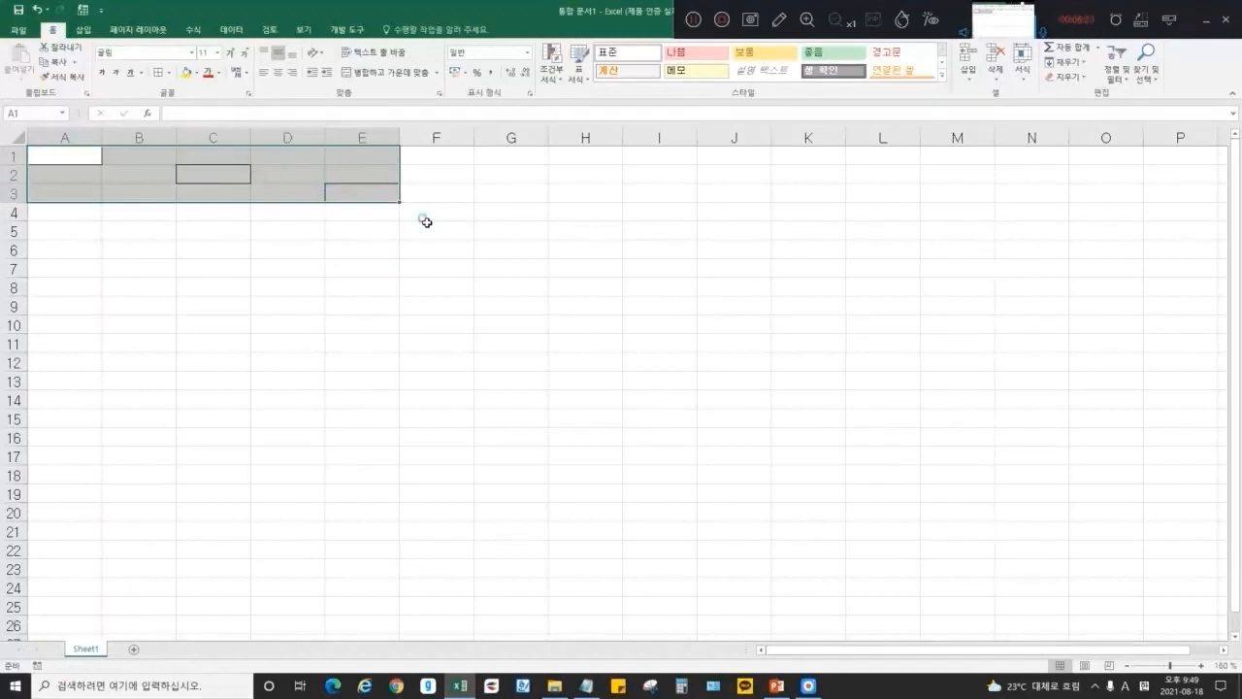
click(425, 223)
drag(78, 155, 378, 191)
click(582, 229)
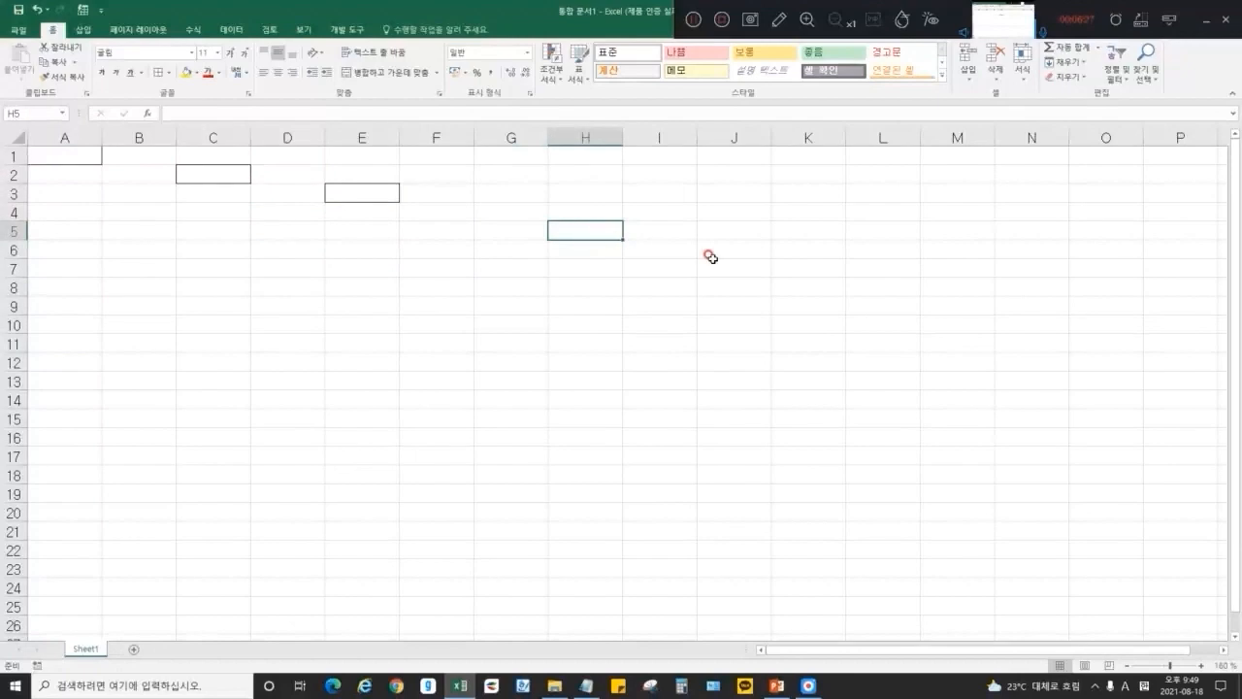
Switch to the Notepad notes and add "/ 드래그" at the end of the 연속선택 line.
key(alt+Tab)
text(드래그)
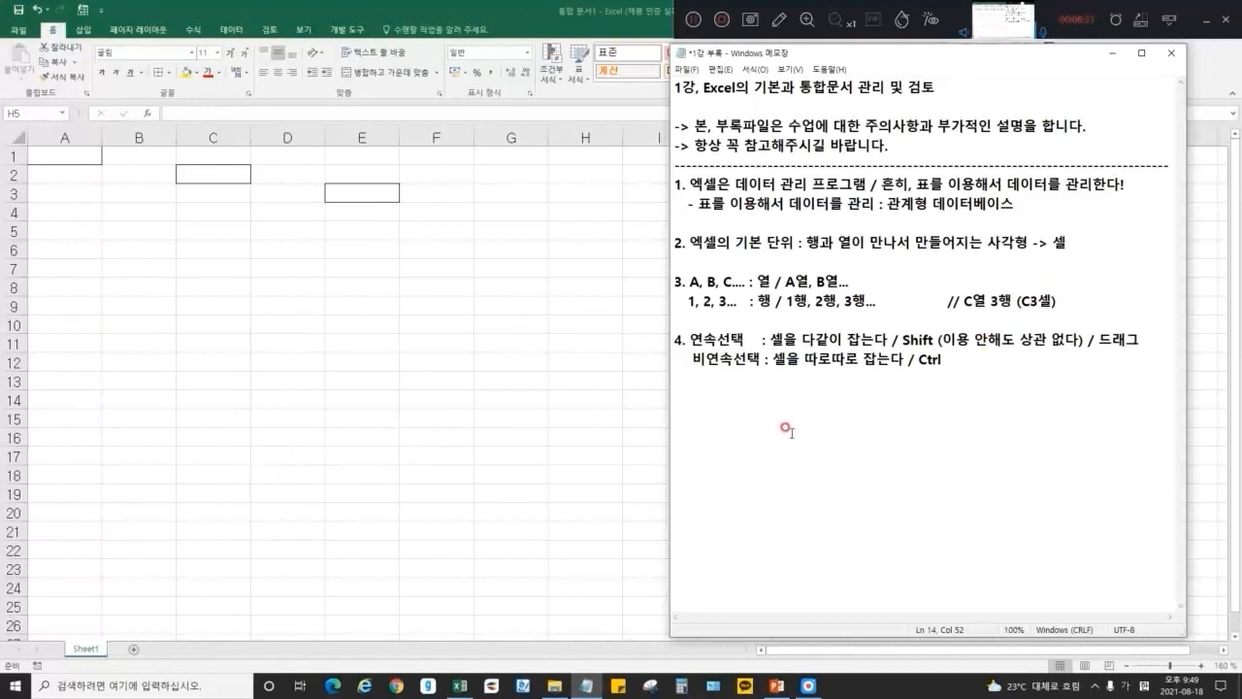
drag(979, 374, 703, 185)
click(879, 255)
Switch to Excel and remove the borders from all cells of the sheet.
key(alt+Tab)
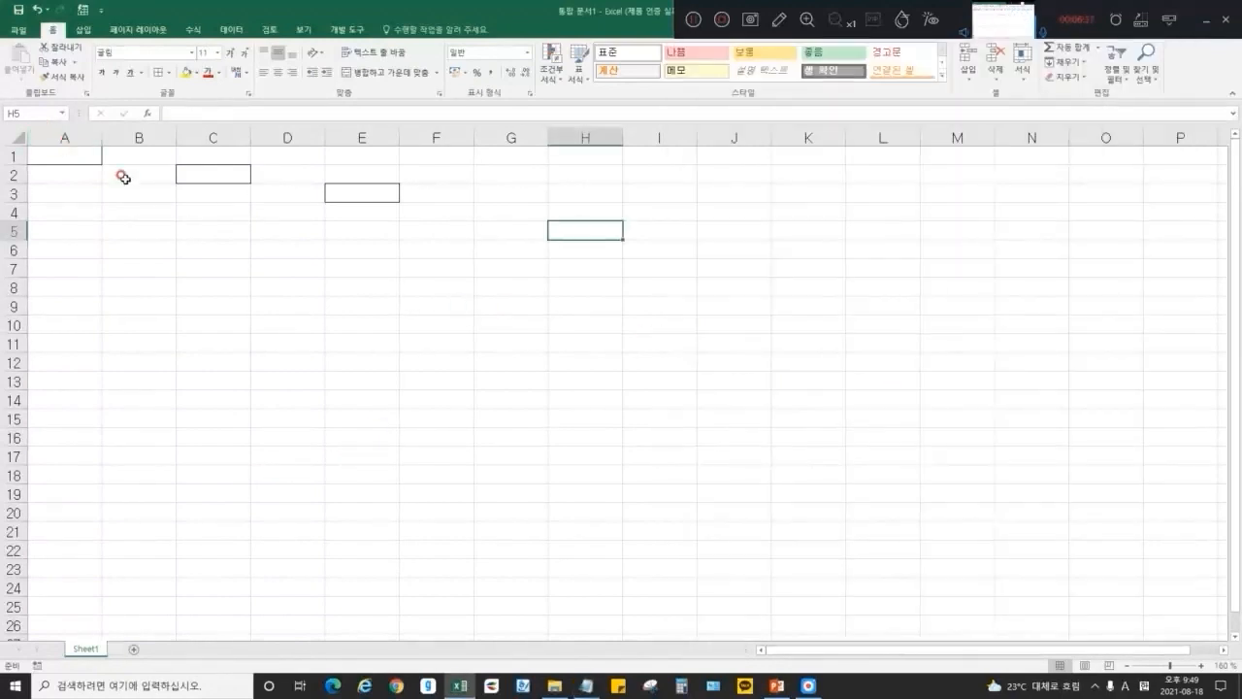
click(232, 206)
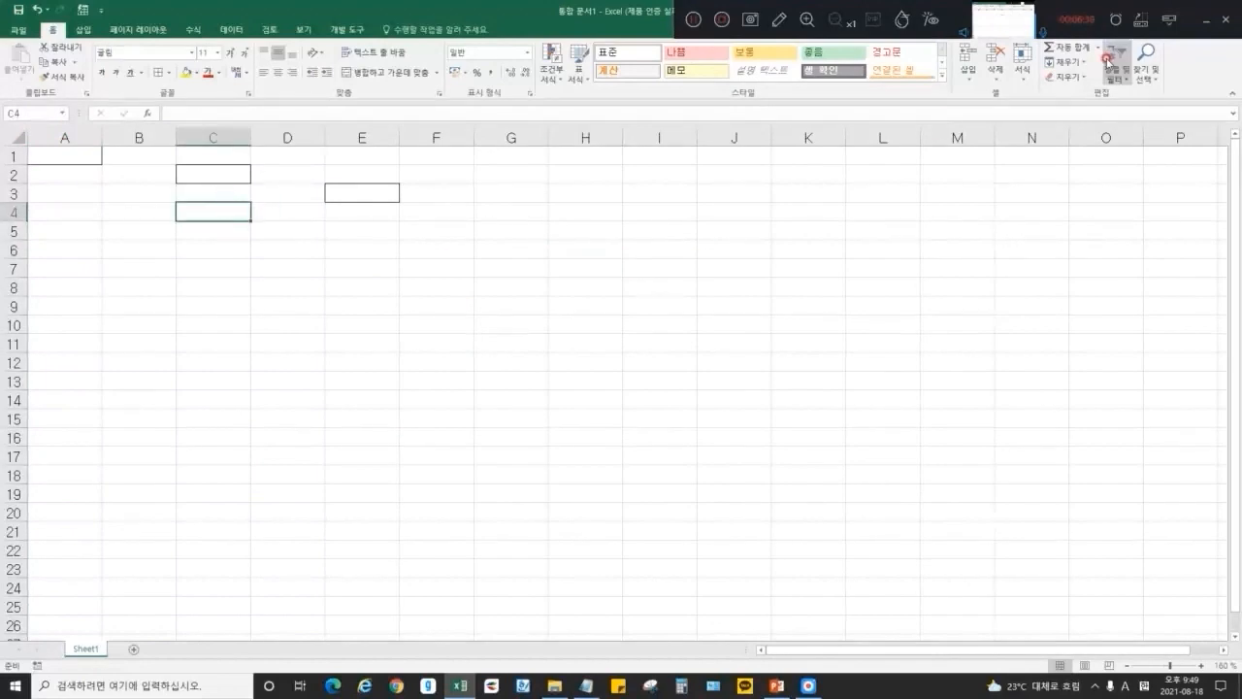
click(13, 137)
key(ctrl+shift+underscore)
click(320, 233)
key(Up)
click(303, 342)
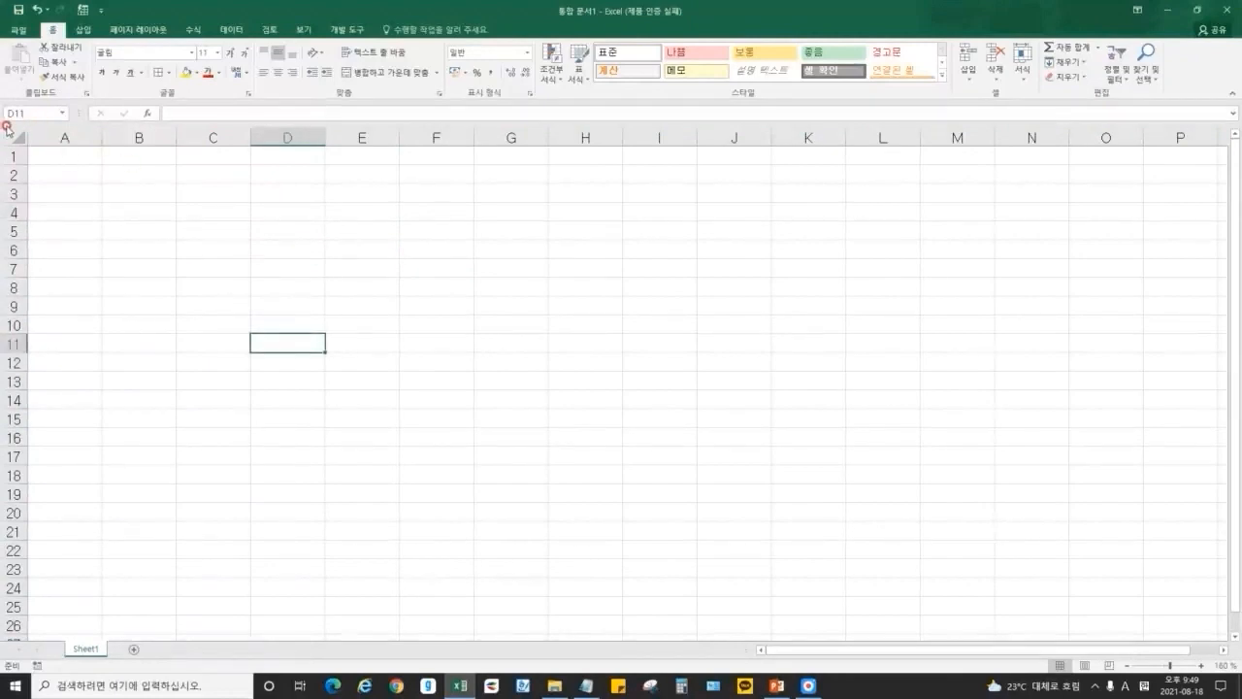
With the screen recorder's medium red pen, outline the whole worksheet area and scribble across its cells.
click(807, 685)
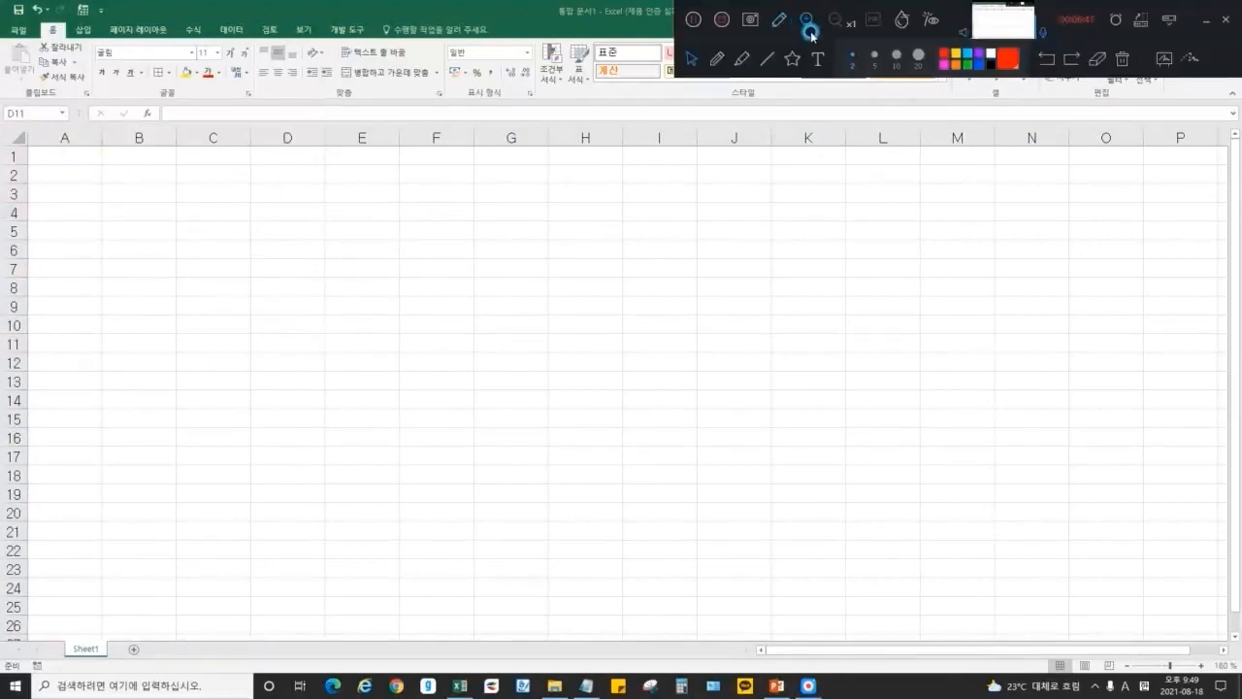
click(874, 56)
click(716, 58)
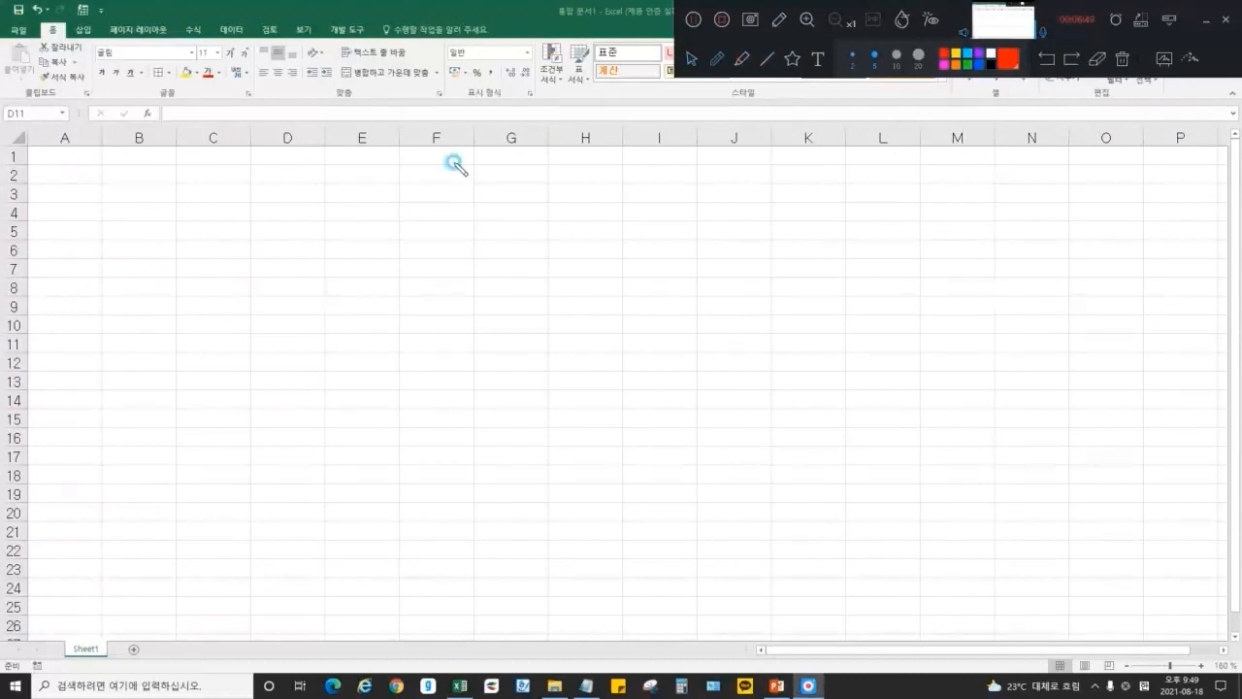
mouse_move(5, 124)
mouse_down()
mouse_move(1237, 122)
mouse_move(1236, 655)
mouse_move(9, 648)
mouse_move(8, 218)
mouse_move(37, 135)
mouse_up()
mouse_move(209, 178)
mouse_down()
mouse_move(194, 200)
mouse_move(454, 277)
mouse_move(824, 321)
mouse_move(1090, 418)
mouse_move(1233, 551)
mouse_up()
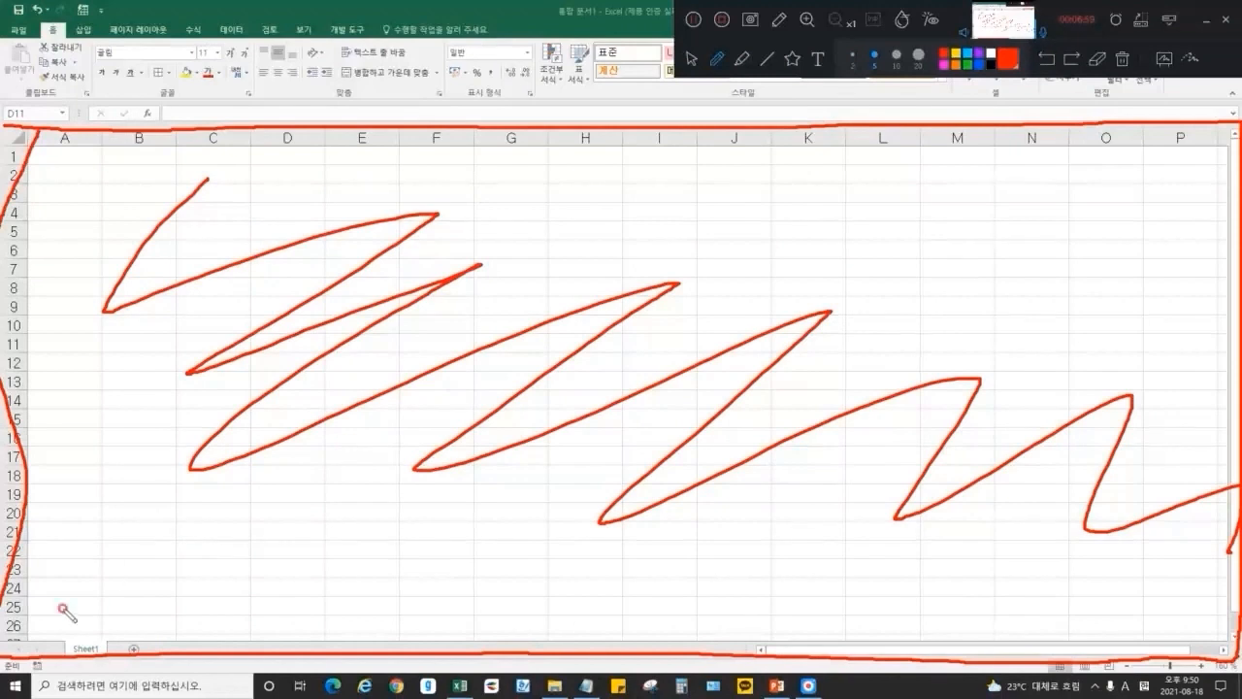
Circle the Sheet1 tab in red, erasing the other pen marks so only that circle is left.
mouse_move(97, 663)
mouse_down()
mouse_move(58, 656)
mouse_move(111, 646)
mouse_move(89, 669)
mouse_up()
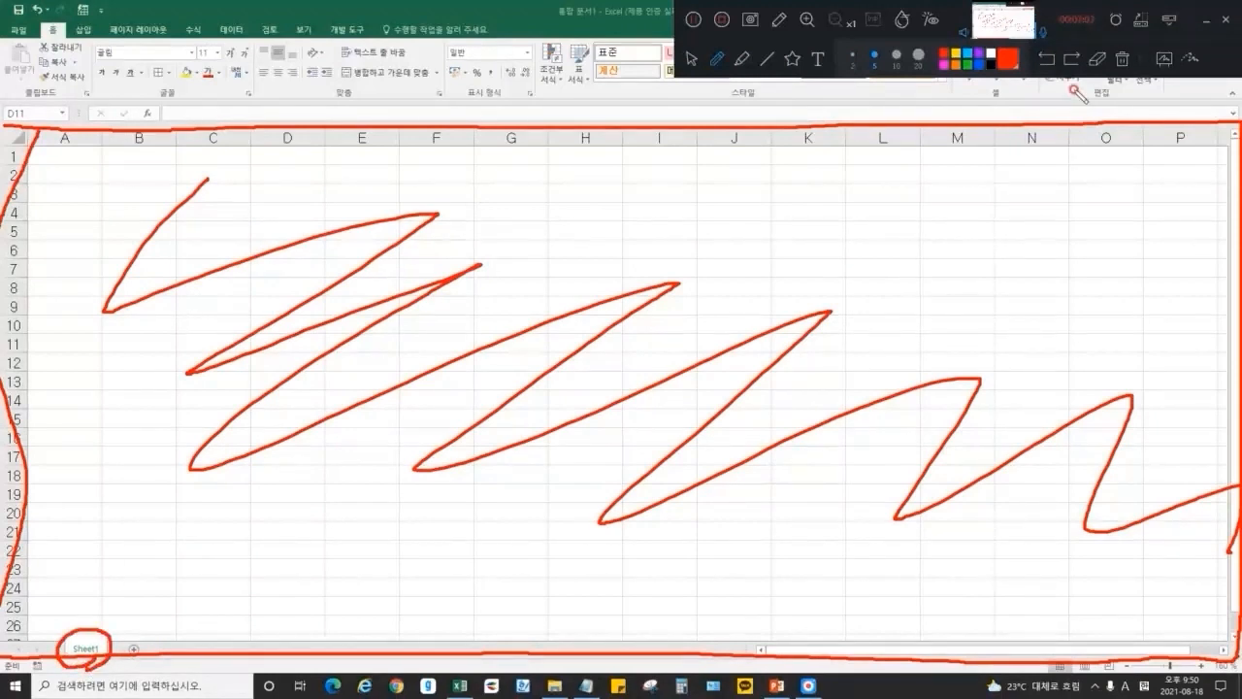
click(1097, 61)
mouse_move(100, 663)
mouse_down()
mouse_move(68, 668)
mouse_move(115, 637)
mouse_move(101, 665)
mouse_up()
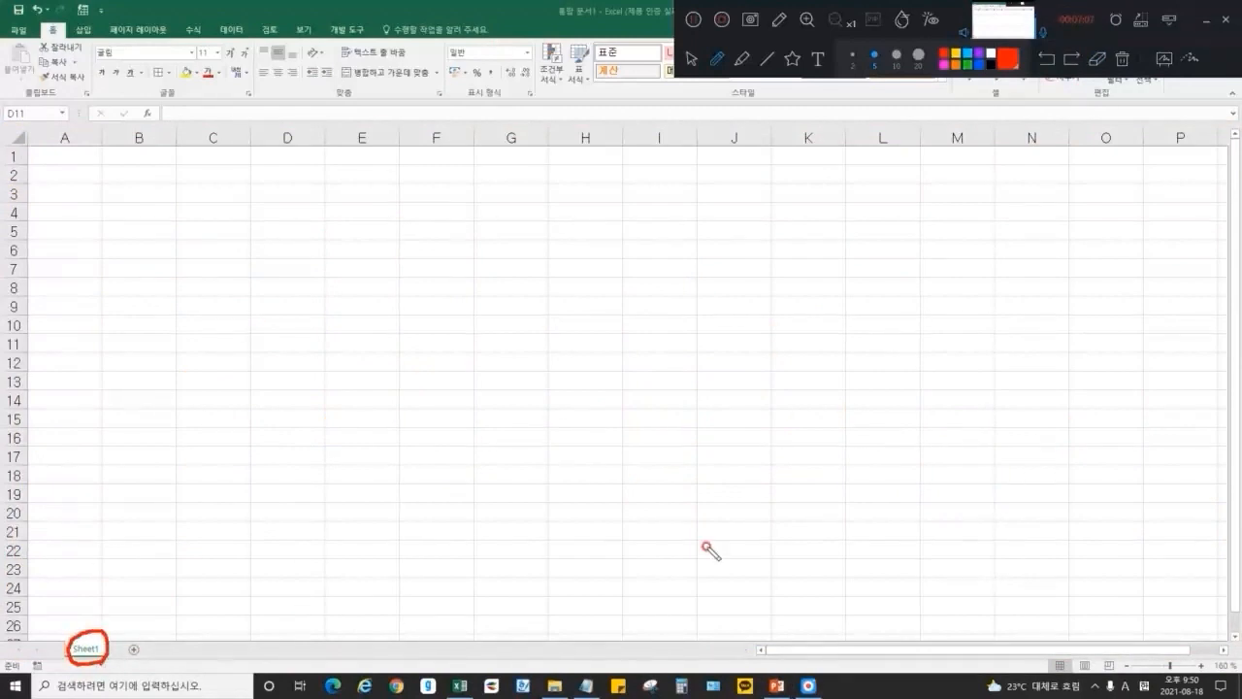
In the Notepad notes, leave a blank line and add "5. 시트 : 셀 들의 집합 / 내가 현재 작업하고 장소".
click(585, 685)
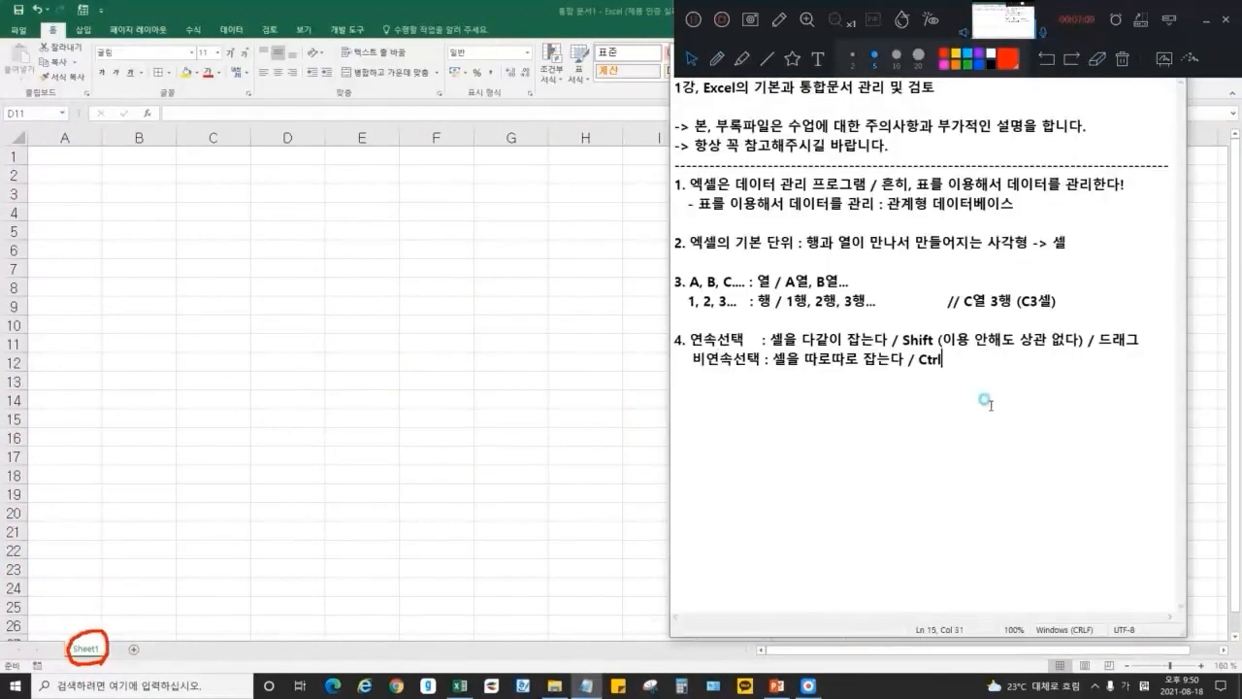
key(Return)
text(5, 트란 )
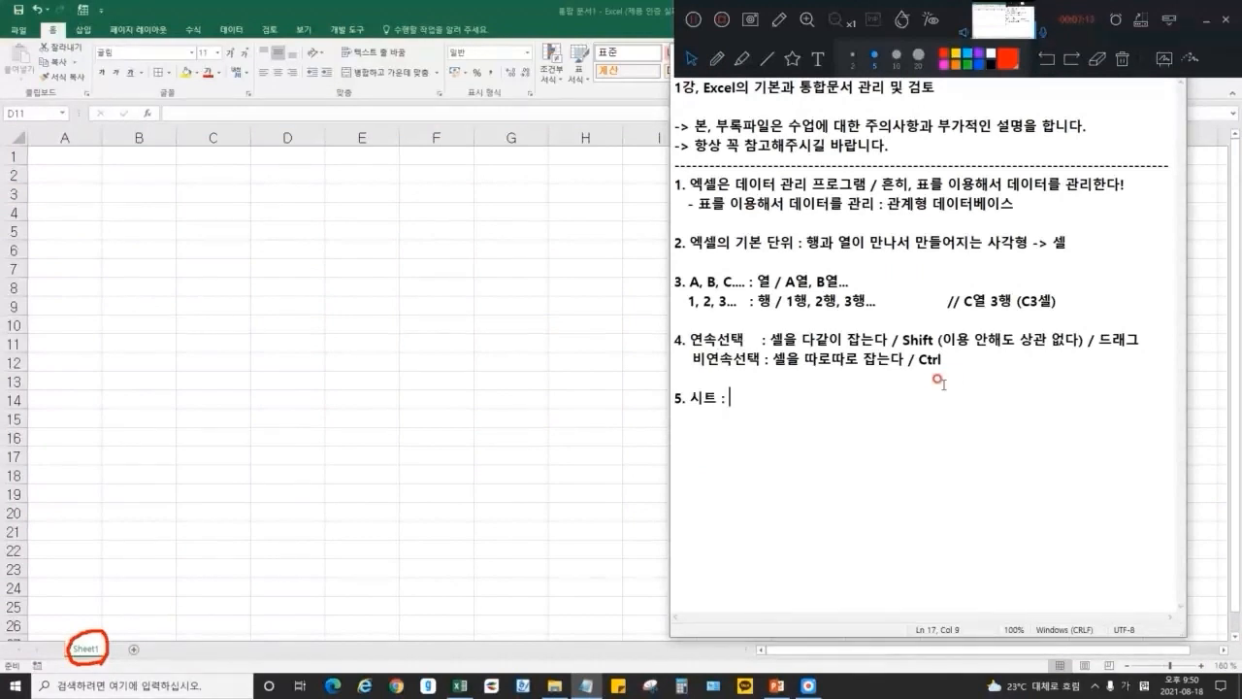
text(셀 들의 집합 / 내가 자)
text(재 갓)
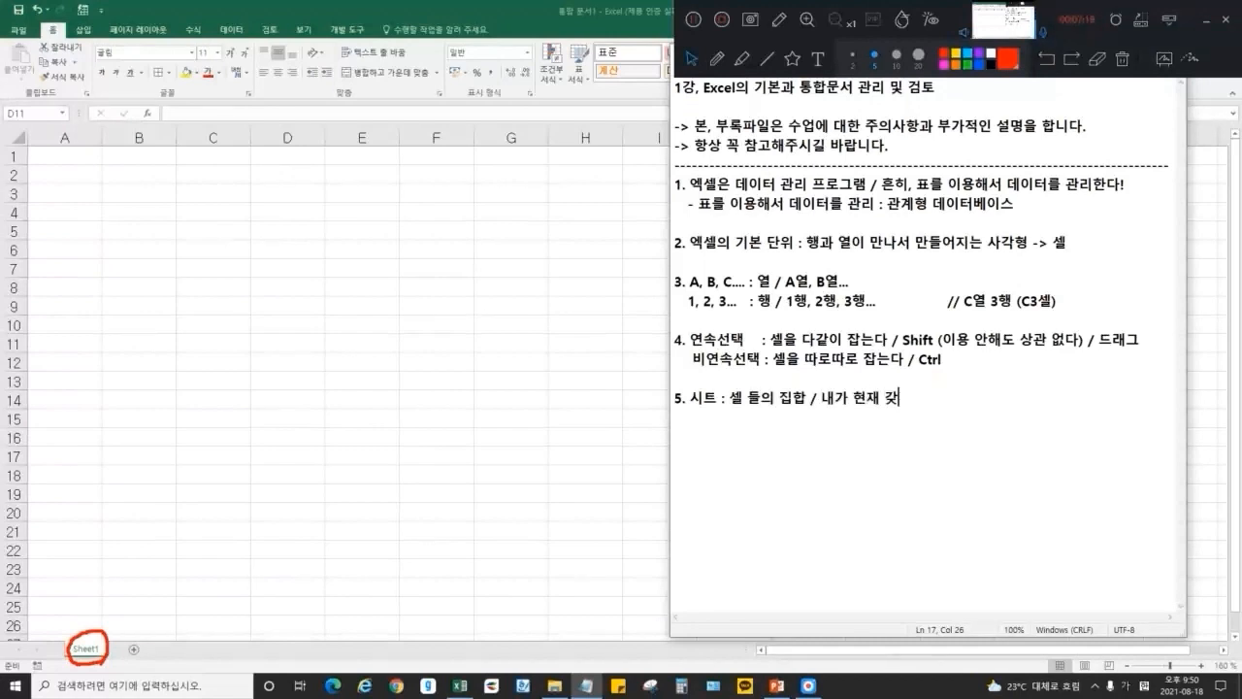
key(BackSpace)
text(작업하고 장소)
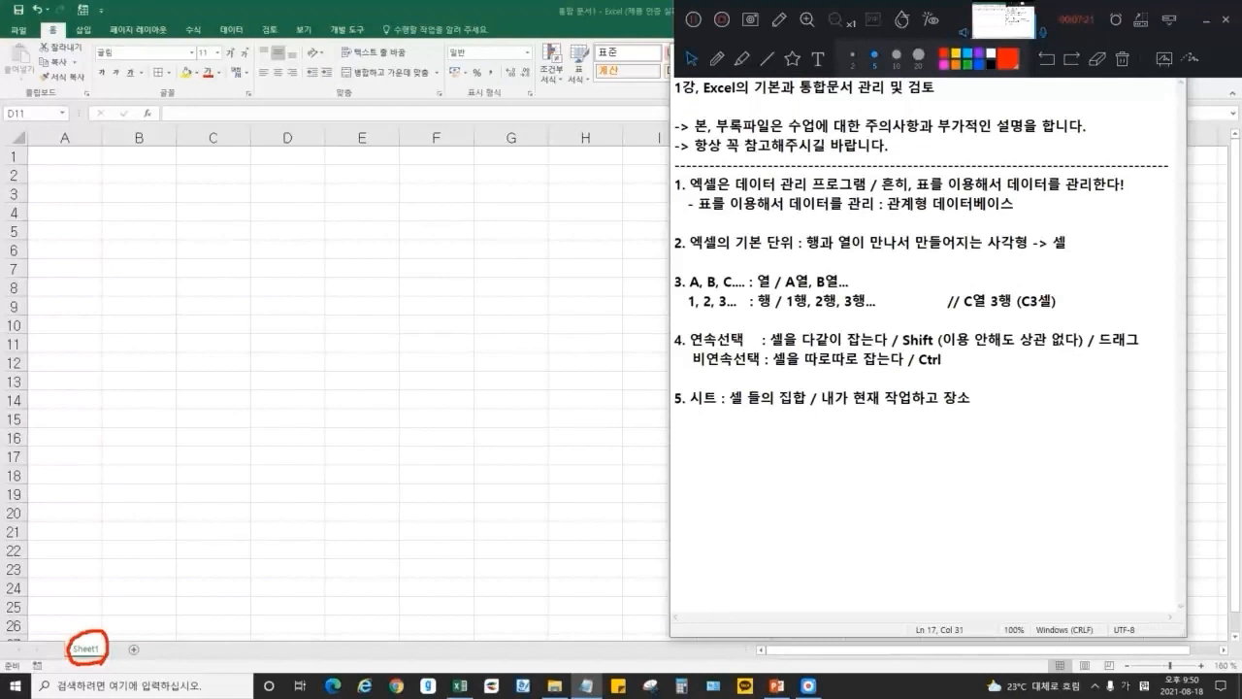
Switch to Excel, outline the whole ribbon with the recorder's red pen and label it "리본" with a leader line.
click(554, 339)
click(716, 58)
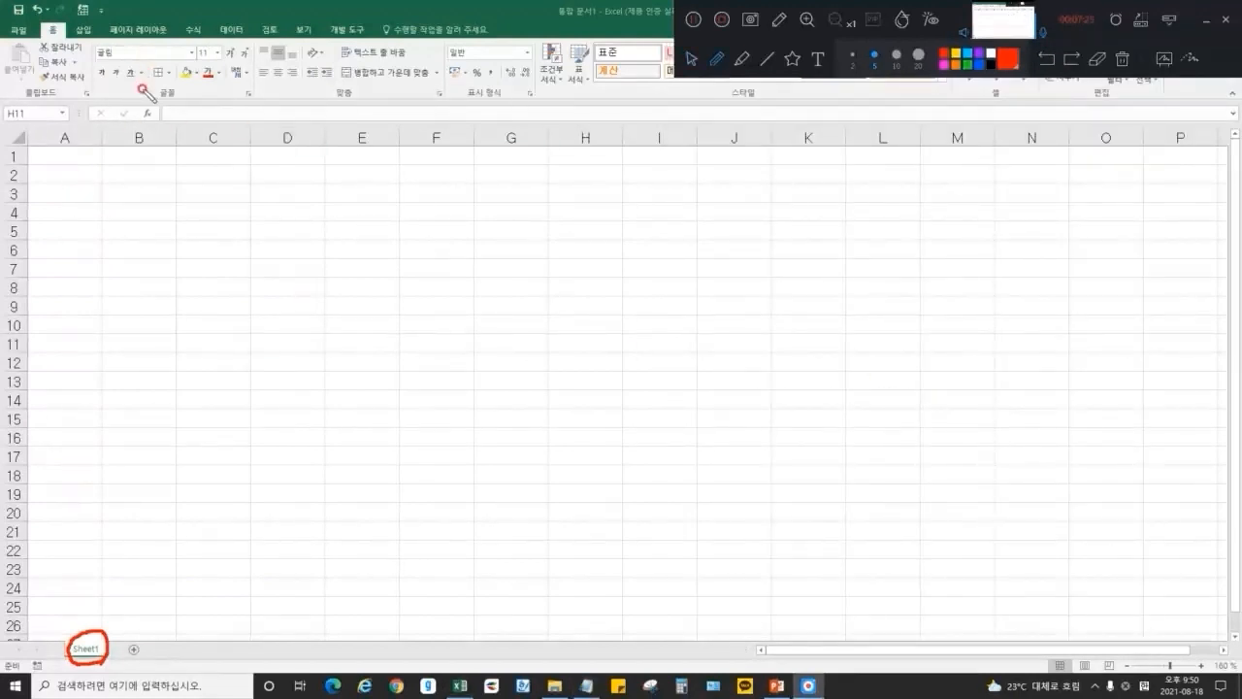
drag(39, 22, 672, 17)
mouse_move(1237, 104)
mouse_down()
mouse_move(882, 122)
mouse_move(14, 117)
mouse_move(22, 44)
mouse_up()
mouse_move(291, 93)
mouse_down()
mouse_move(390, 194)
mouse_move(457, 219)
mouse_move(488, 194)
mouse_move(493, 229)
mouse_up()
drag(533, 158, 537, 200)
mouse_move(515, 206)
mouse_down()
mouse_move(535, 200)
mouse_move(562, 239)
mouse_move(556, 207)
mouse_up()
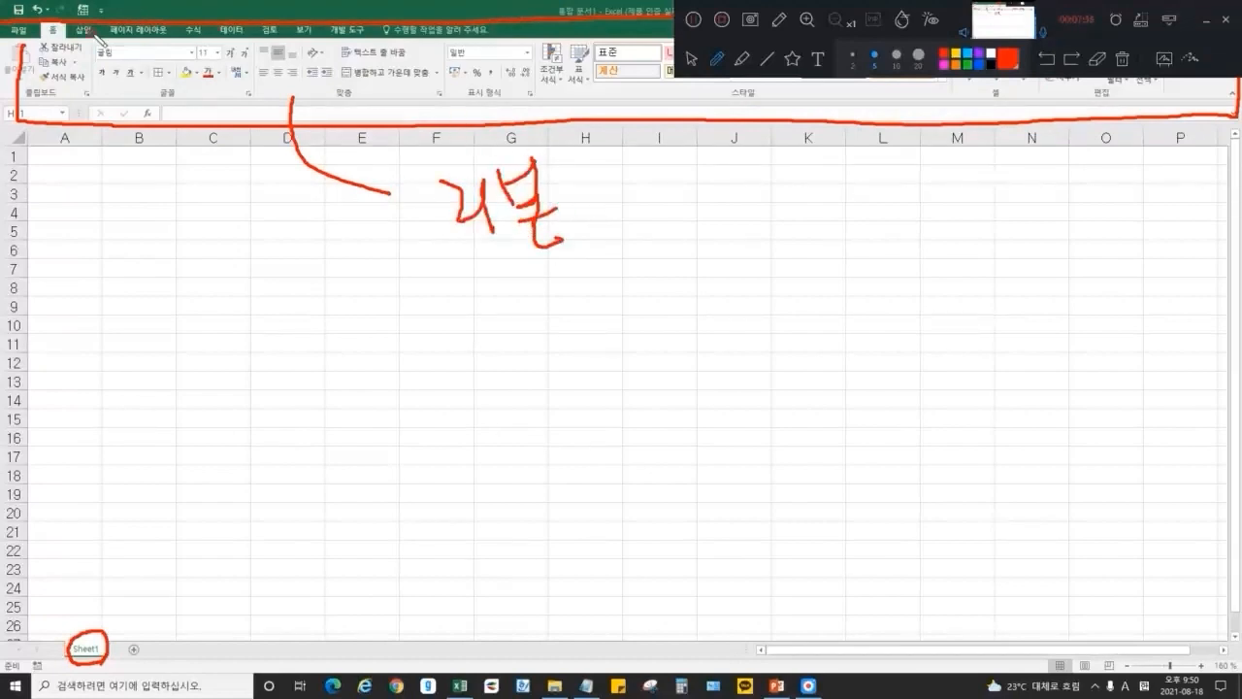
Mark the individual ribbon tabs in red and circle the 글꼴, 맞춤 and 표시 형식 groups.
drag(39, 14, 152, 11)
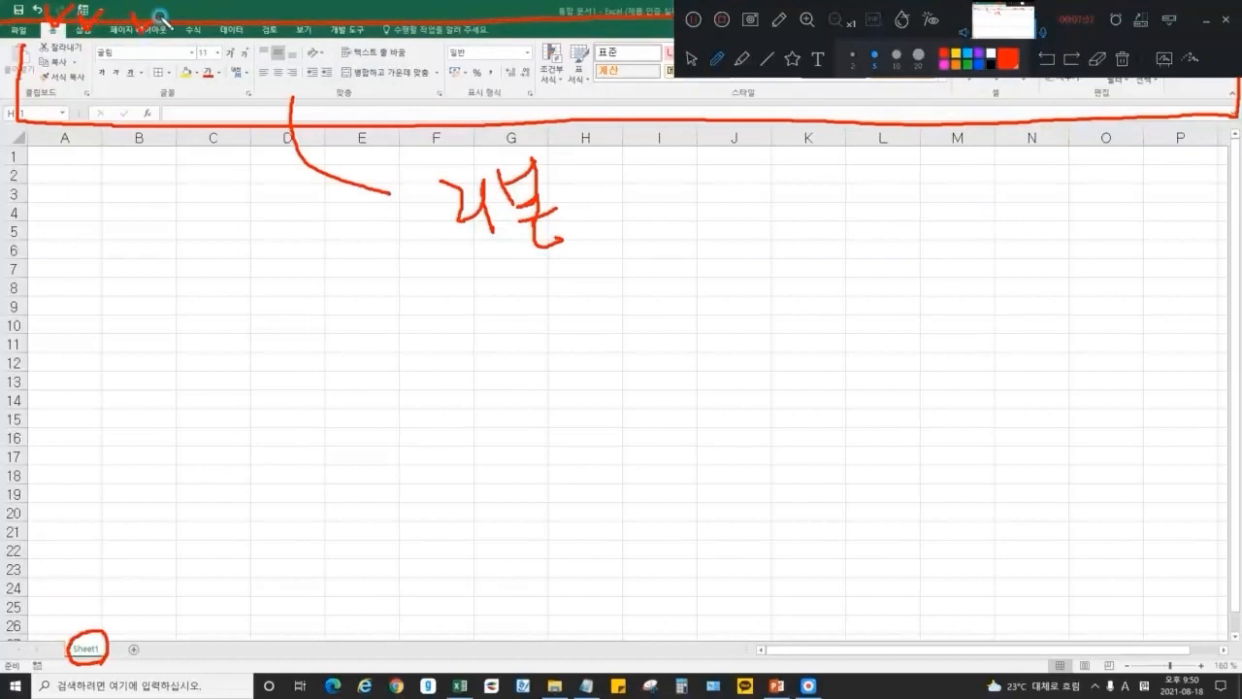
drag(256, 15, 363, 21)
mouse_move(264, 113)
mouse_down()
mouse_move(233, 49)
mouse_move(242, 56)
mouse_up()
mouse_move(345, 97)
mouse_down()
mouse_move(260, 85)
mouse_move(352, 53)
mouse_up()
drag(500, 109, 597, 86)
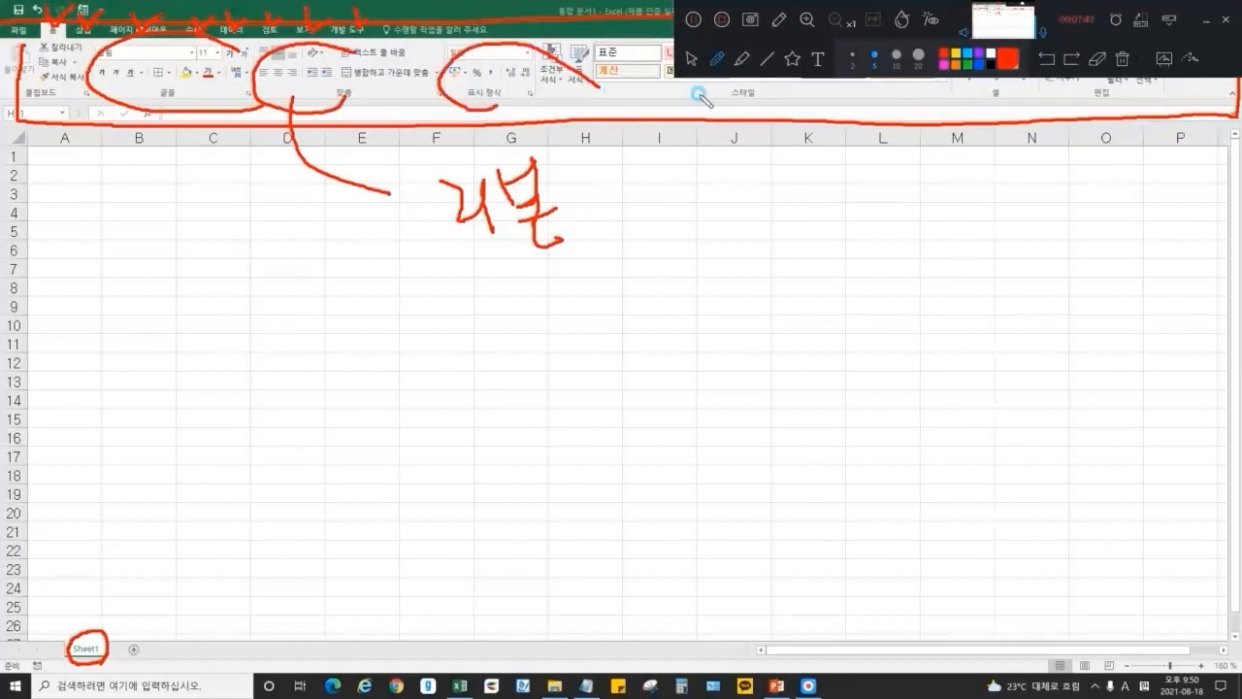
Erase all pen marks, return to the normal pointer and hide the recorder toolbar.
click(1123, 59)
click(692, 62)
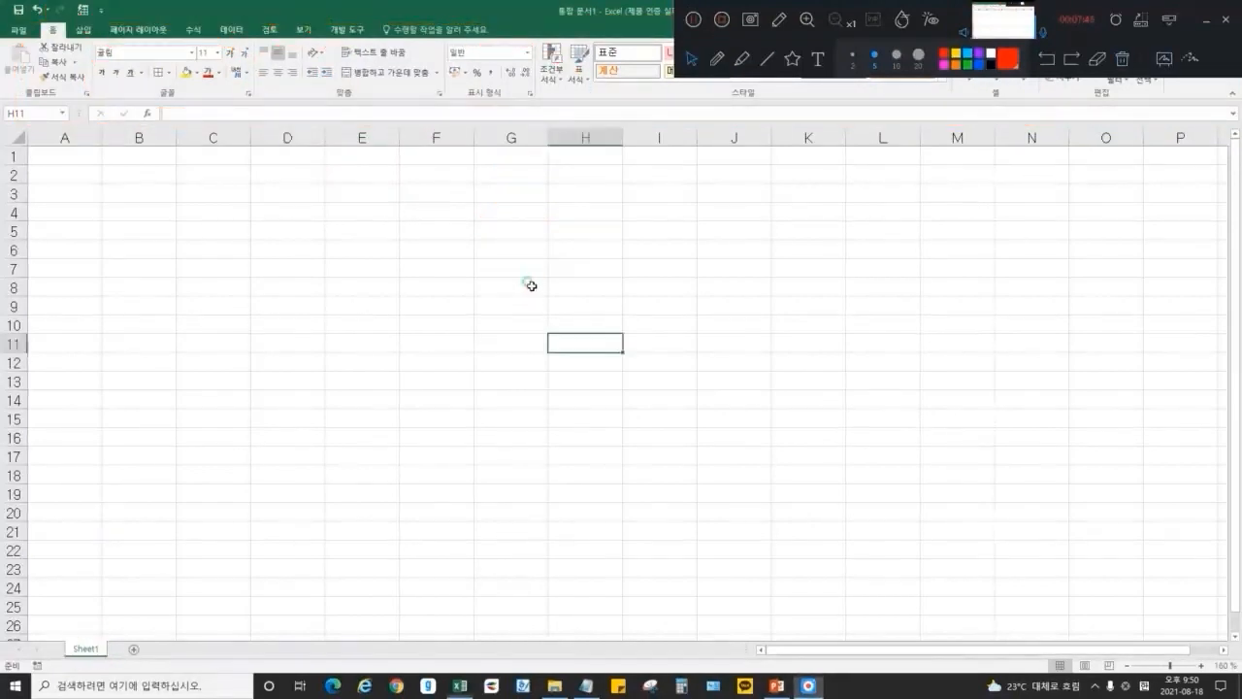
click(1203, 29)
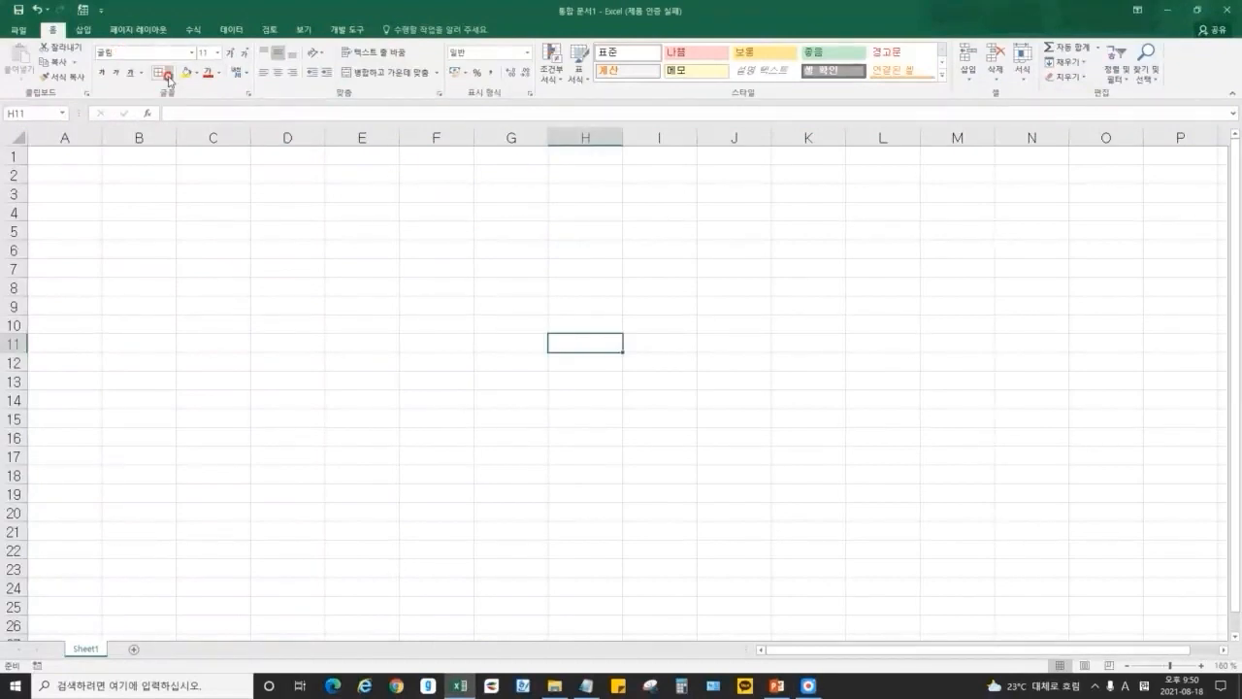
click(536, 260)
click(447, 261)
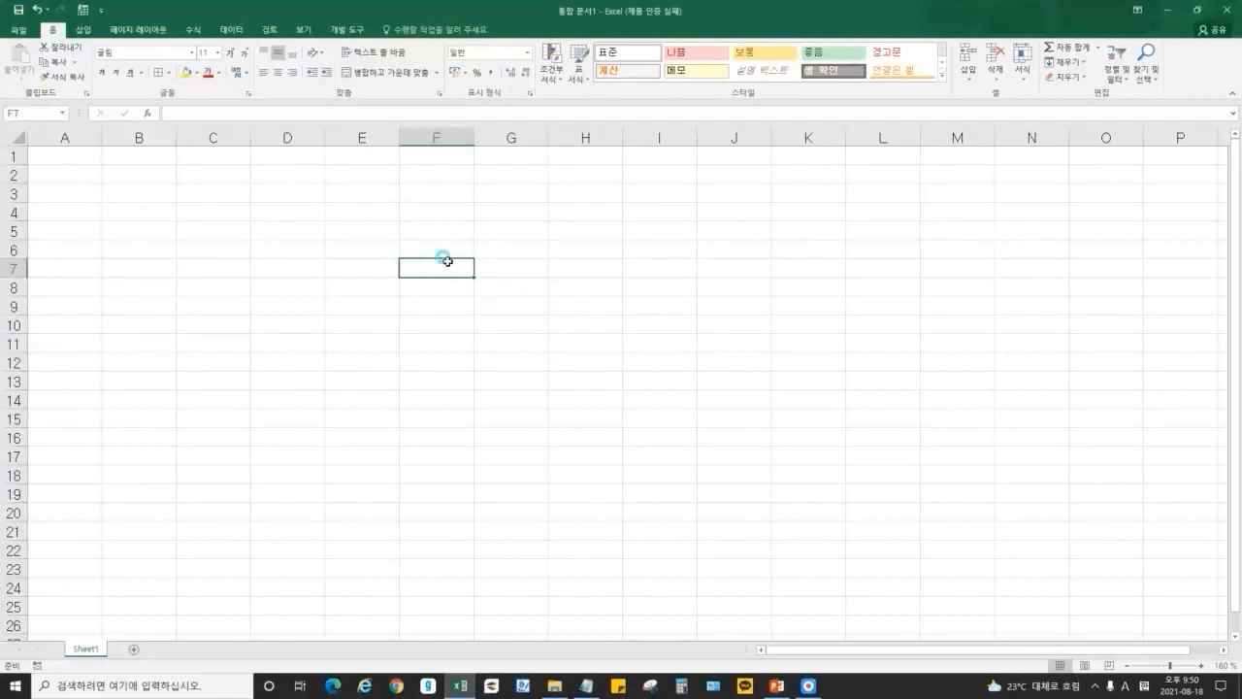
click(369, 313)
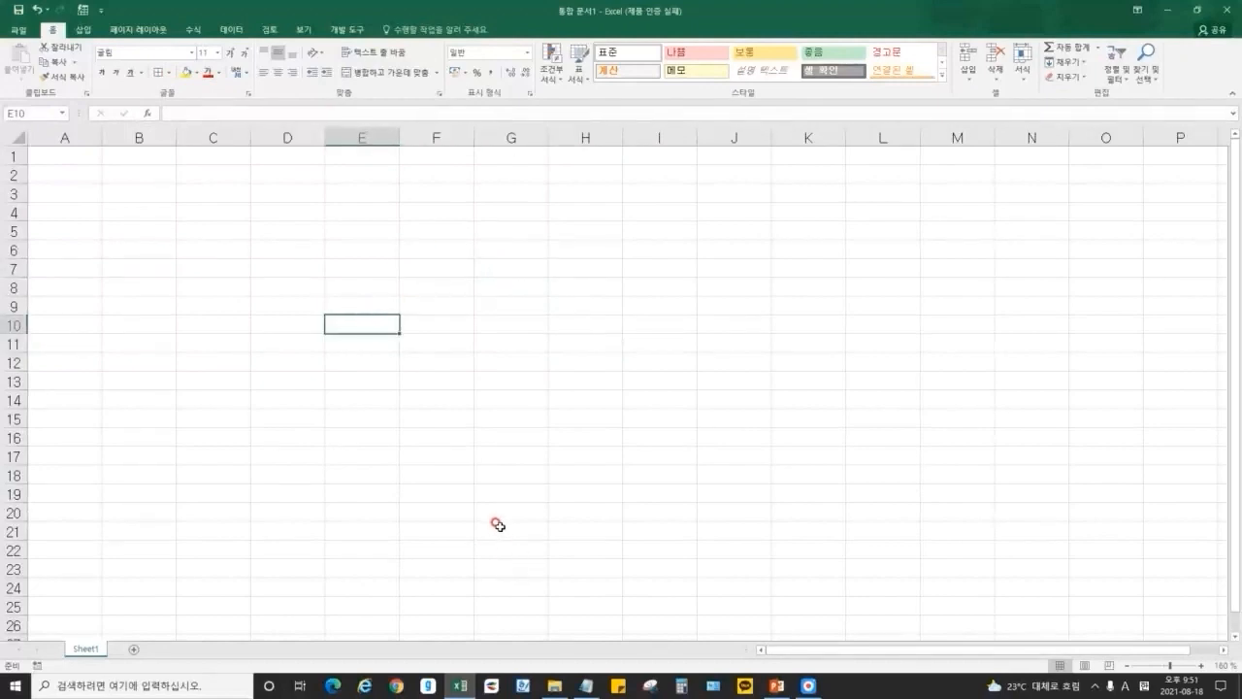
click(443, 494)
click(335, 397)
drag(67, 159, 844, 437)
click(894, 470)
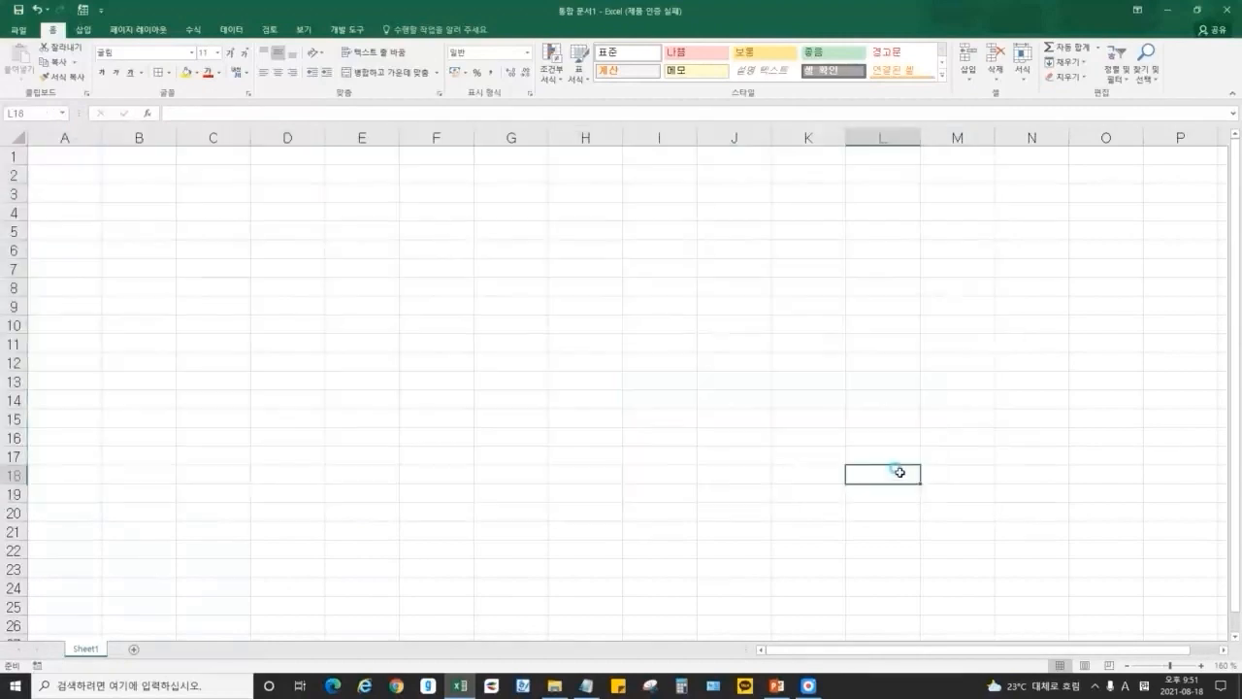
Add six new worksheets, Sheet2 through Sheet7, and return to Sheet1.
click(133, 653)
click(176, 651)
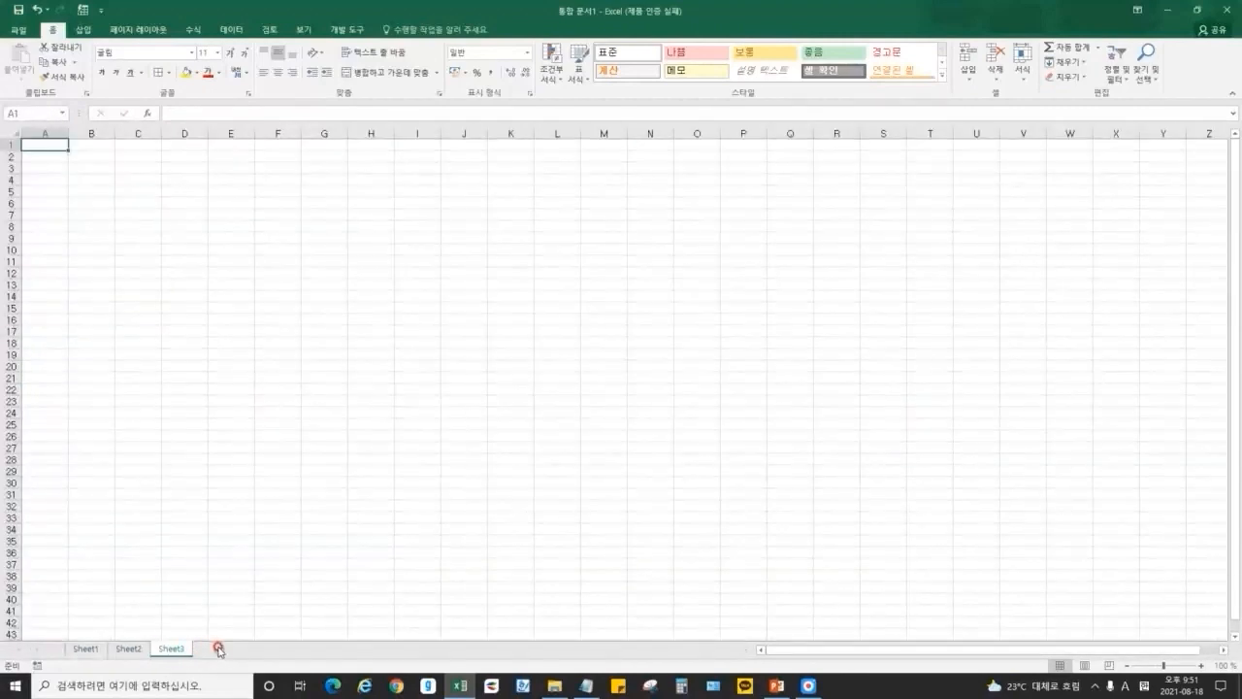
click(220, 651)
click(261, 651)
click(303, 650)
click(347, 649)
click(516, 527)
click(511, 420)
click(101, 649)
click(233, 441)
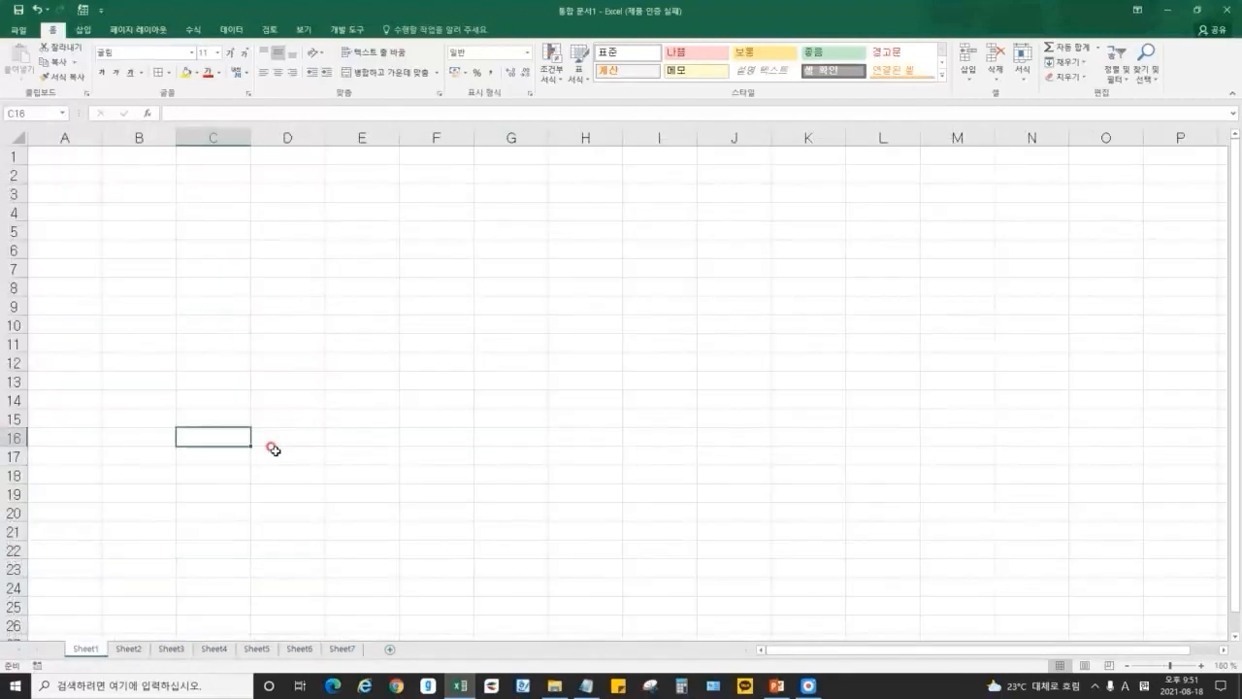
Review item 5 about sheets in the Notepad notes alongside the Sheet1 worksheet in Excel.
click(776, 685)
key(alt+Tab)
click(599, 417)
click(582, 307)
click(571, 361)
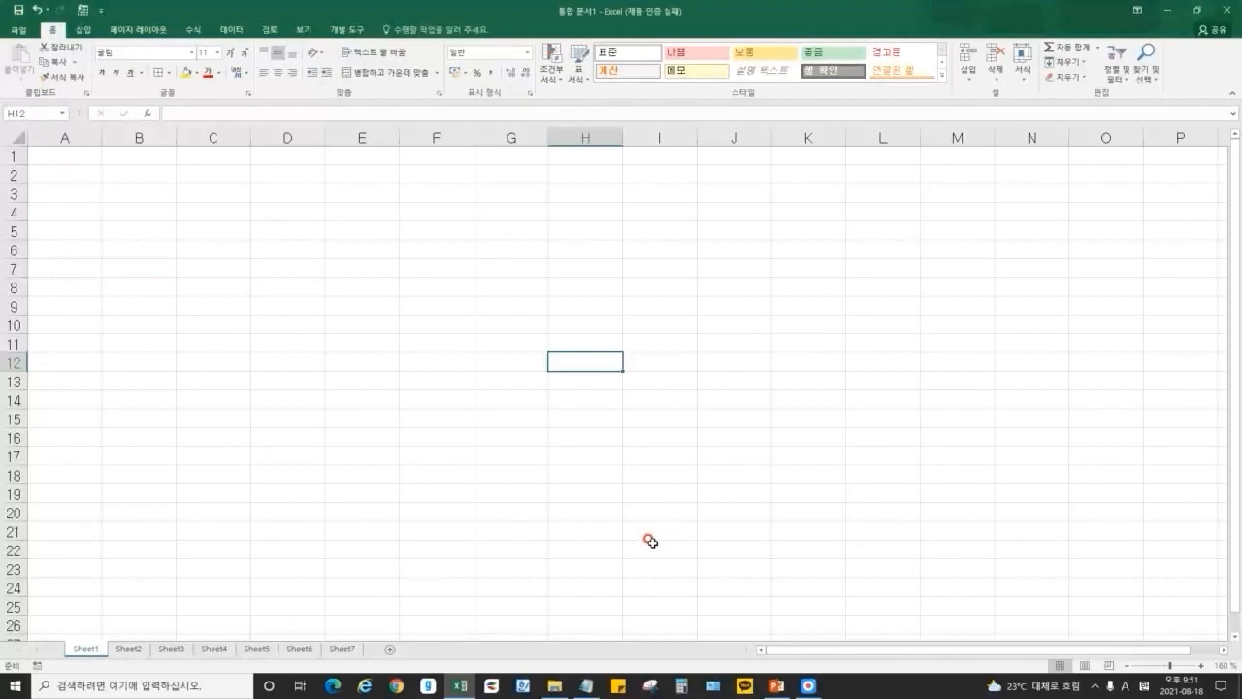
click(585, 685)
drag(992, 431, 990, 396)
click(675, 185)
click(990, 395)
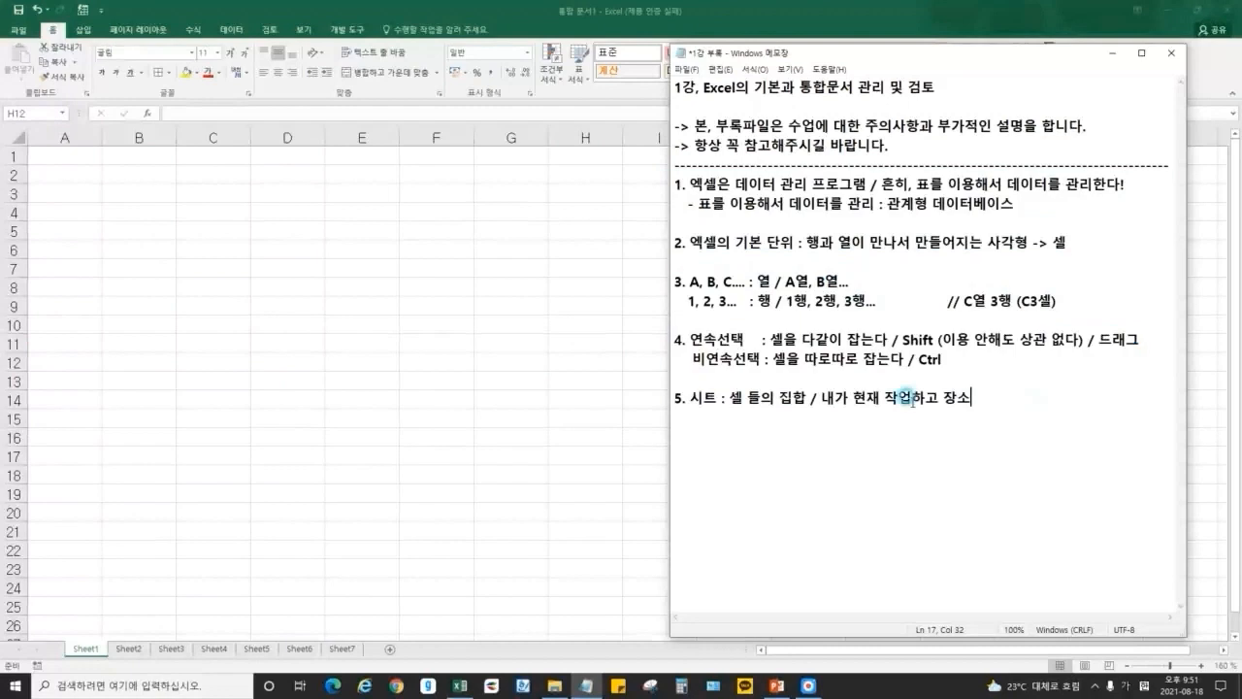
click(569, 347)
click(718, 374)
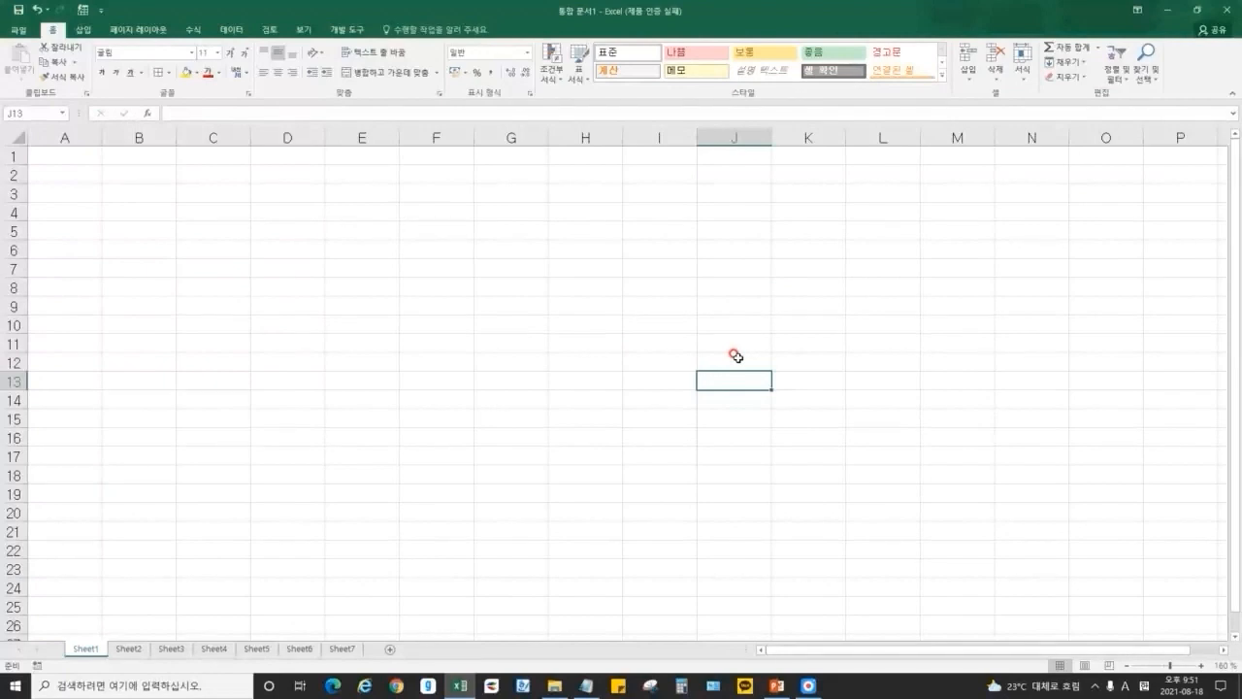
click(593, 270)
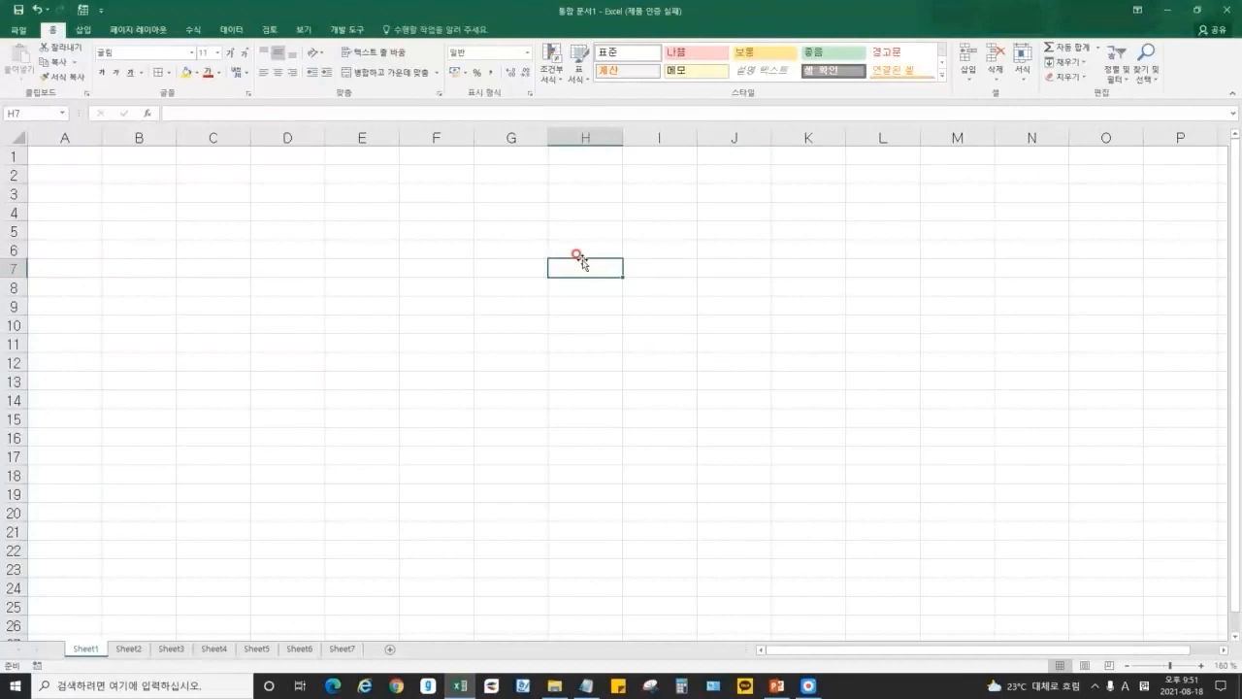
Switch to PowerPoint, highlight the word "통합문서" in the title slide's subtitle and minimize the presentation.
click(775, 685)
click(39, 123)
drag(659, 427, 778, 429)
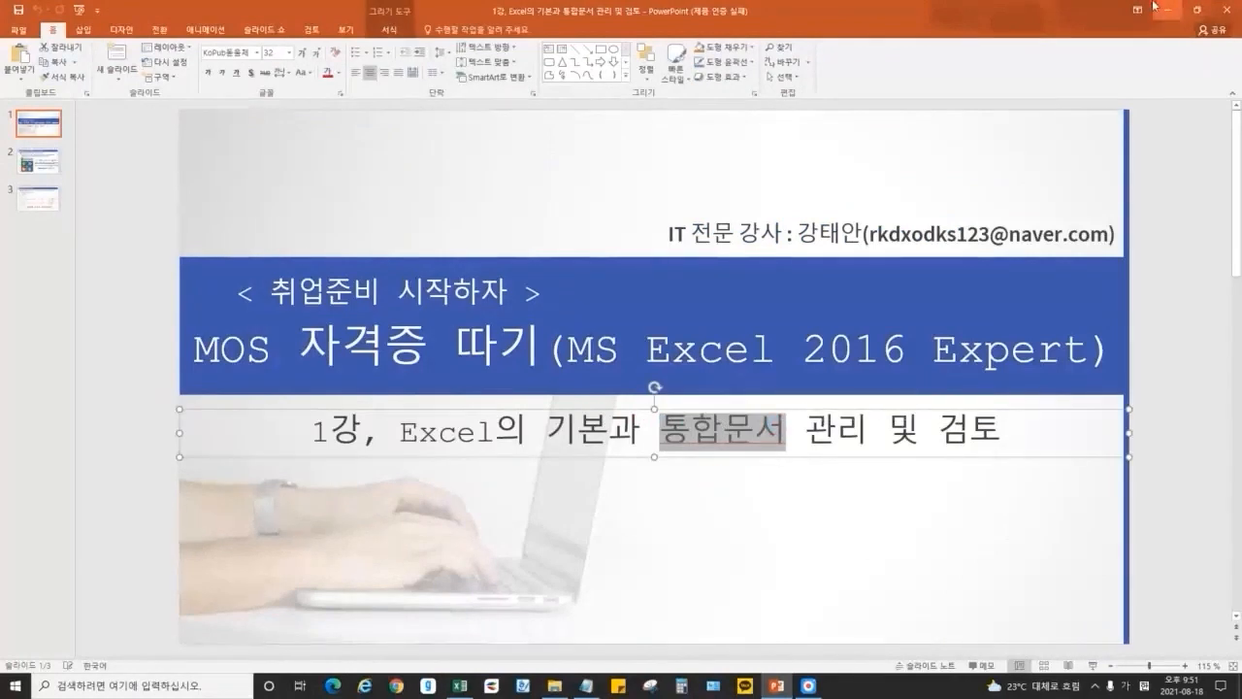
click(1154, 10)
In the Notepad notes, leave a blank line and start item 6 with "6. 엑셀의 범위 : 셀 <".
click(585, 685)
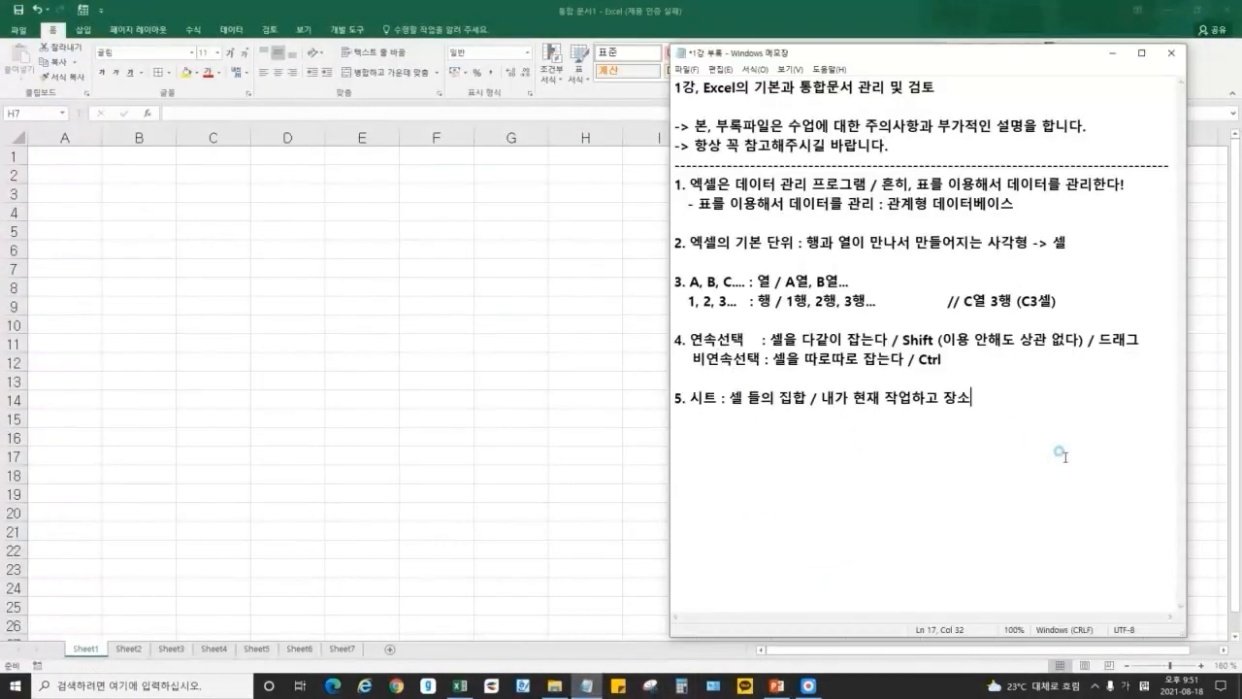
key(Return)
key(Return)
text(6. ㅇ)
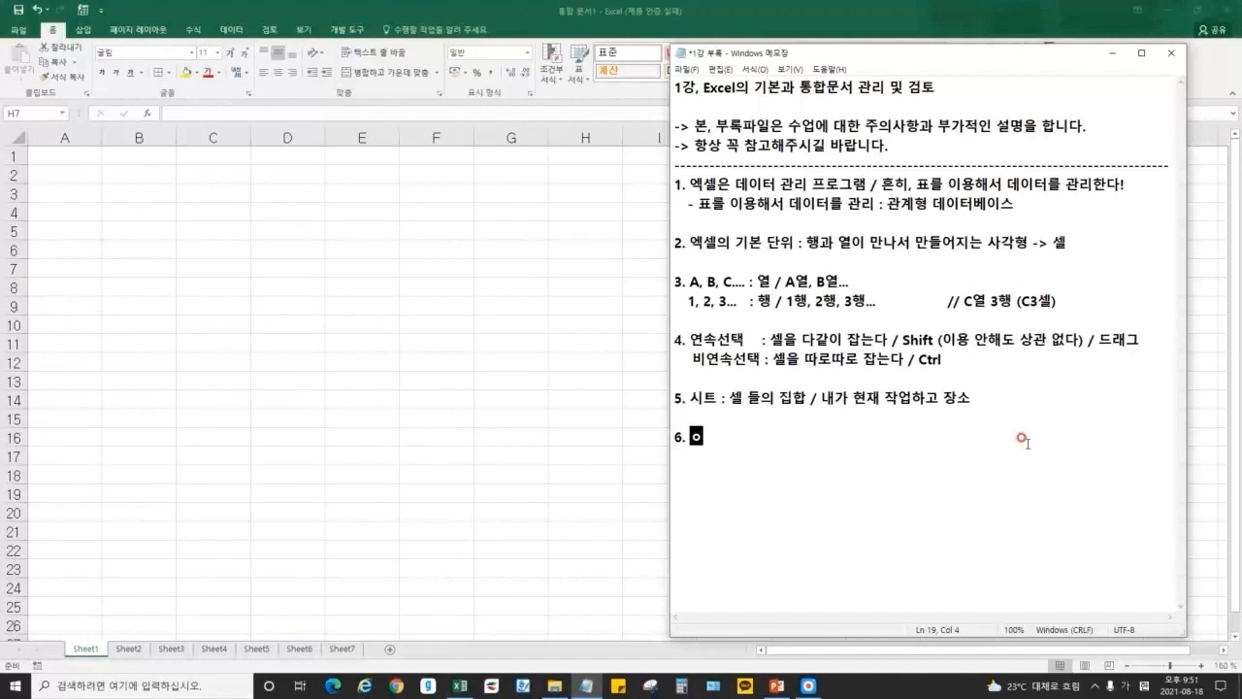
text(엑셀의 범위 )
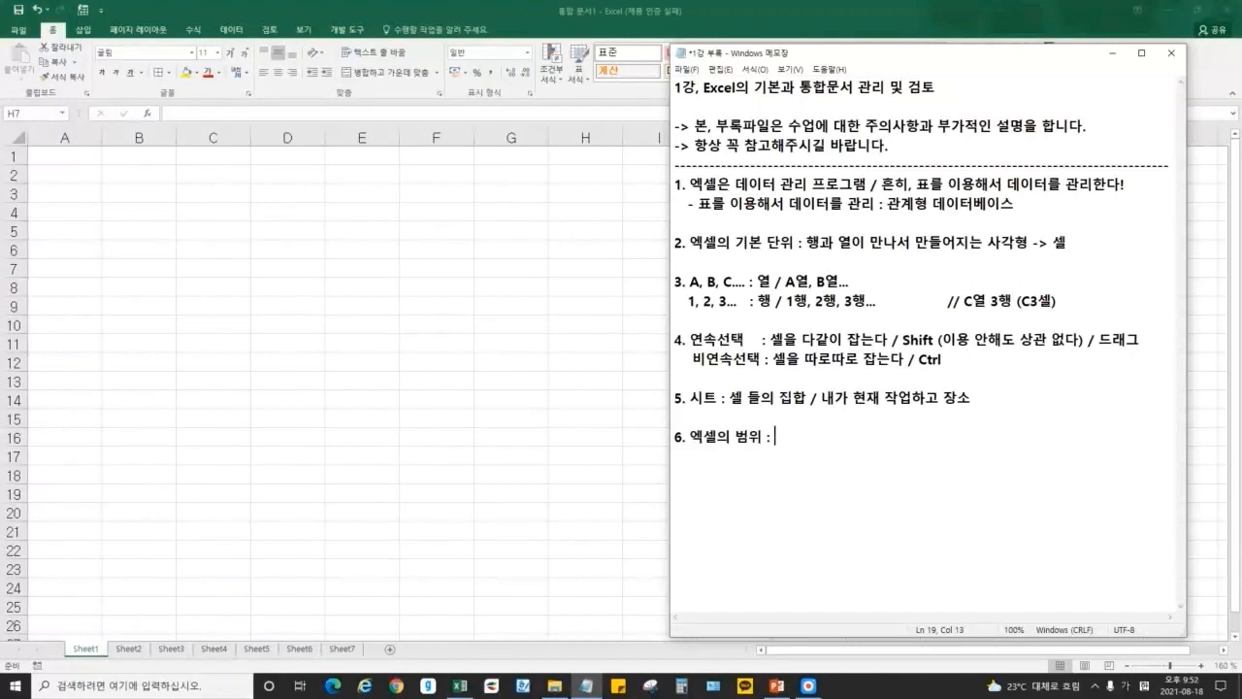
text(: 셀 <)
In Excel's Sheet1, enter dfasdf in C2 and d in every cell from C5 to C15.
click(218, 174)
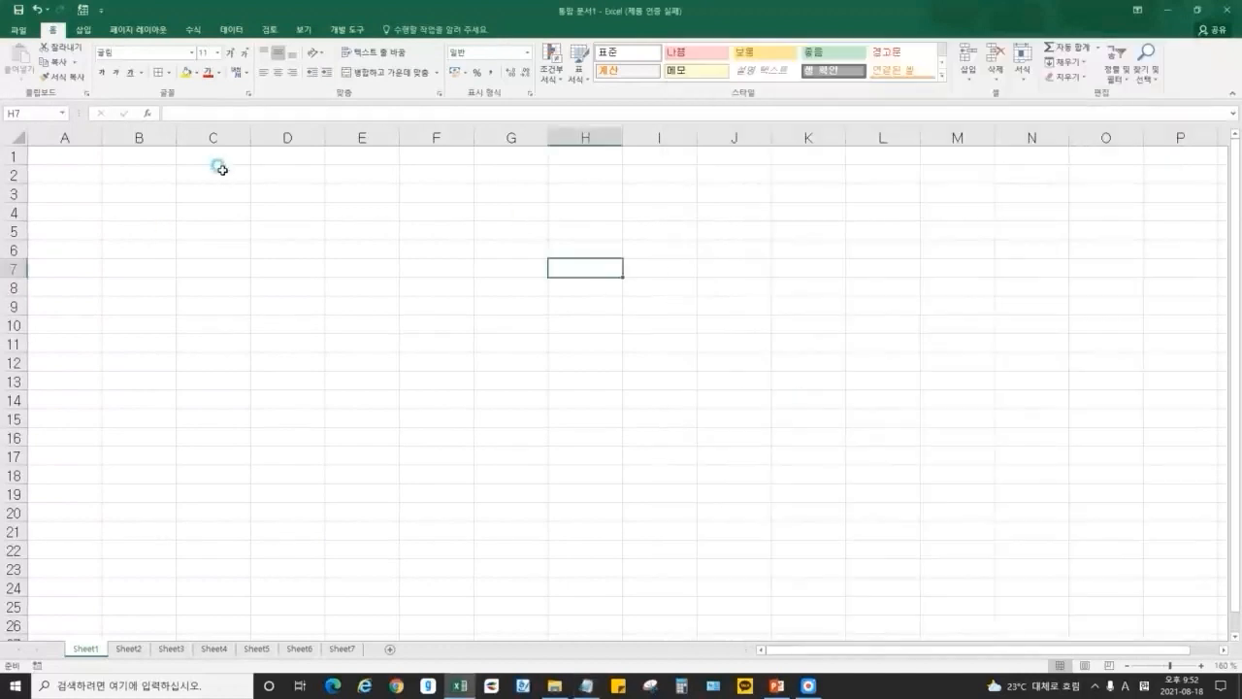
text(dfasdf)
key(Return)
click(217, 173)
click(210, 194)
key(Return)
key(Return)
text(d d d d d d d d d d d)
drag(210, 195, 295, 230)
click(313, 234)
click(573, 332)
In the Notepad notes, continue item 6 with "시트 <".
key(alt+Tab)
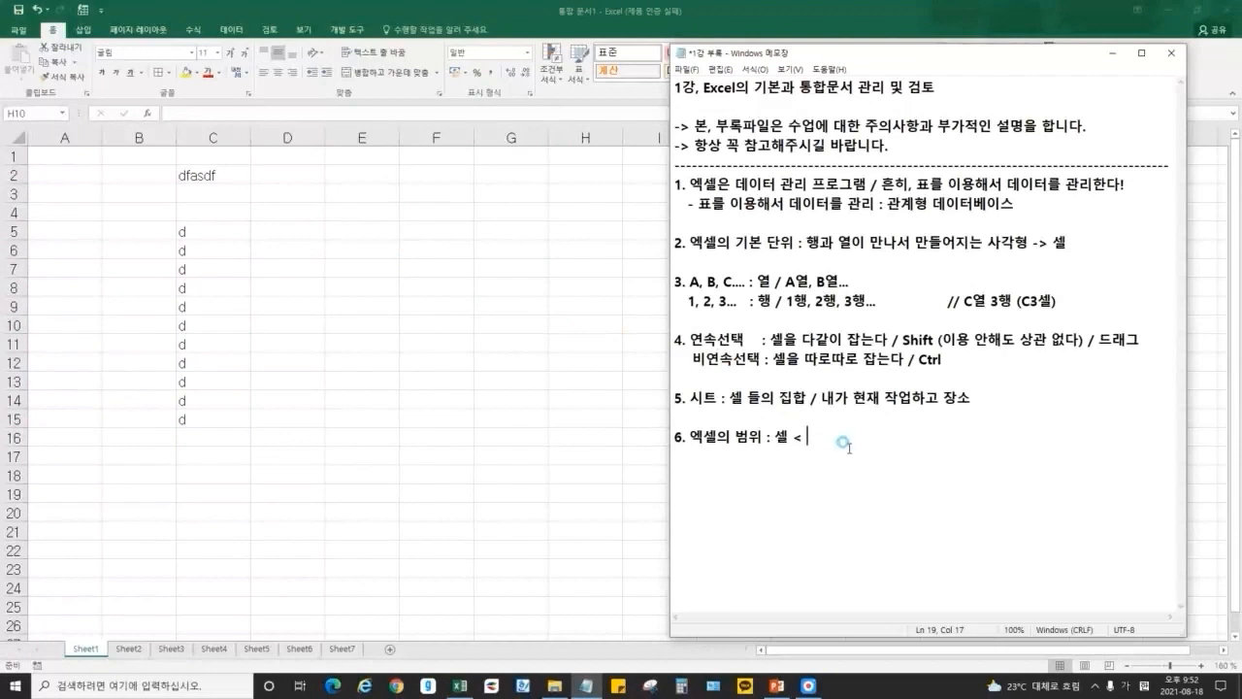
text(시트 <)
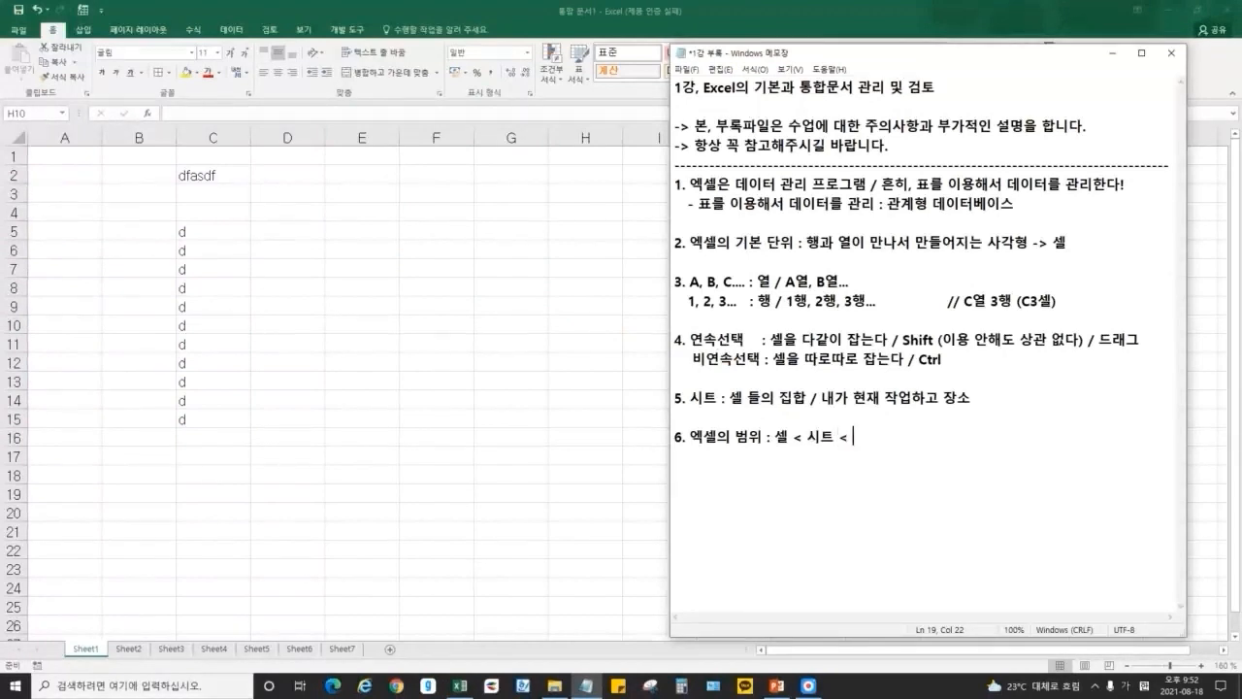
In Excel, select the range A1:S24 to illustrate the sheet, and clear all contents of Sheet1.
key(alt+Tab)
click(215, 265)
drag(49, 154, 1164, 585)
click(87, 646)
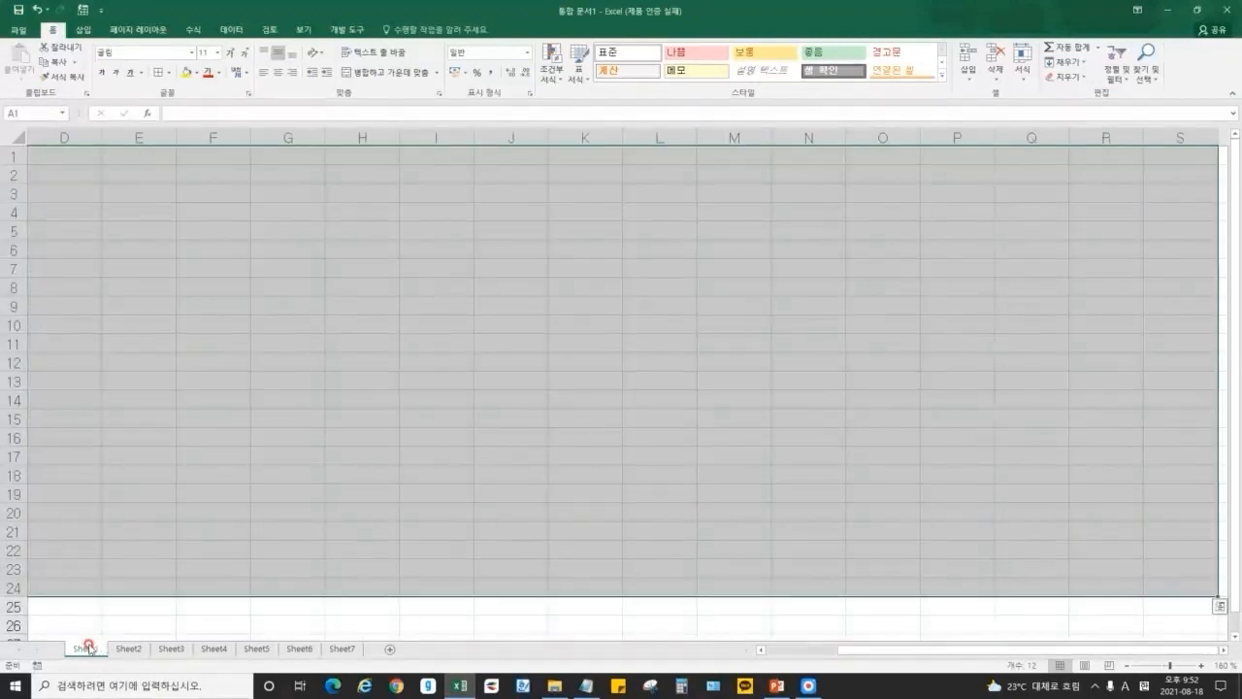
click(514, 403)
key(ctrl+Home)
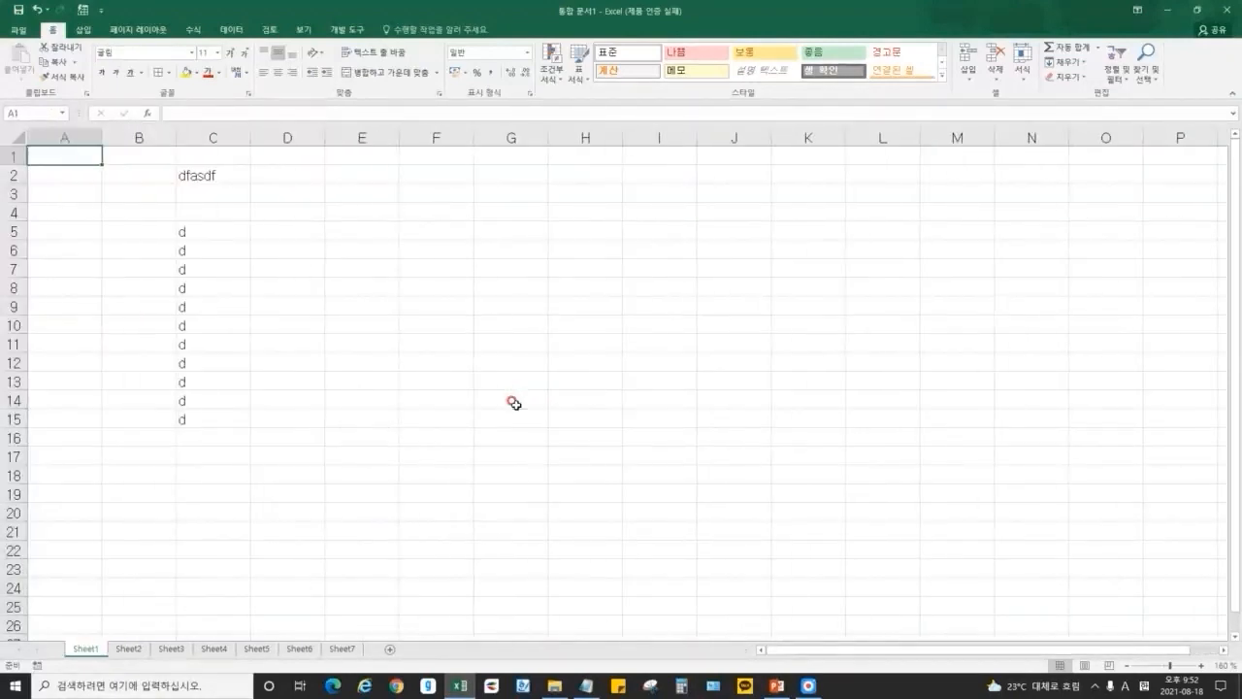
key(ctrl+a)
key(Delete)
click(258, 222)
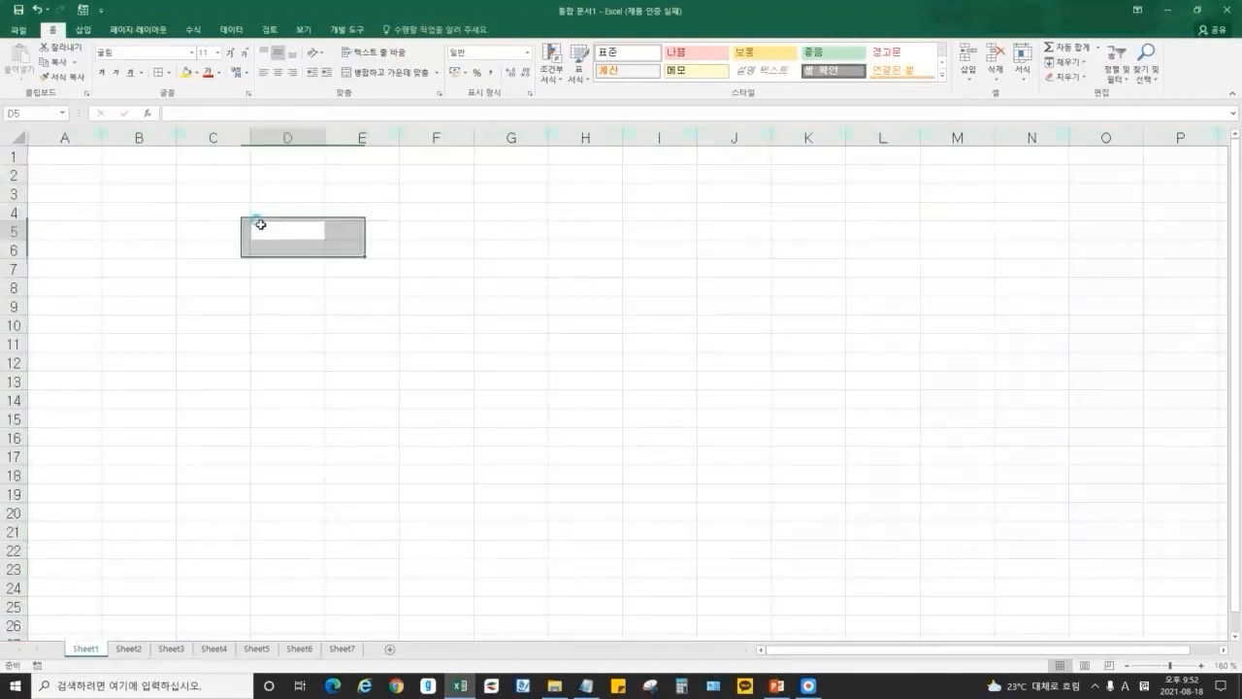
Bring back the recorder toolbar and complete item 6 of the Notepad notes with "통합문서(아이콘)".
key(alt+Tab)
click(391, 566)
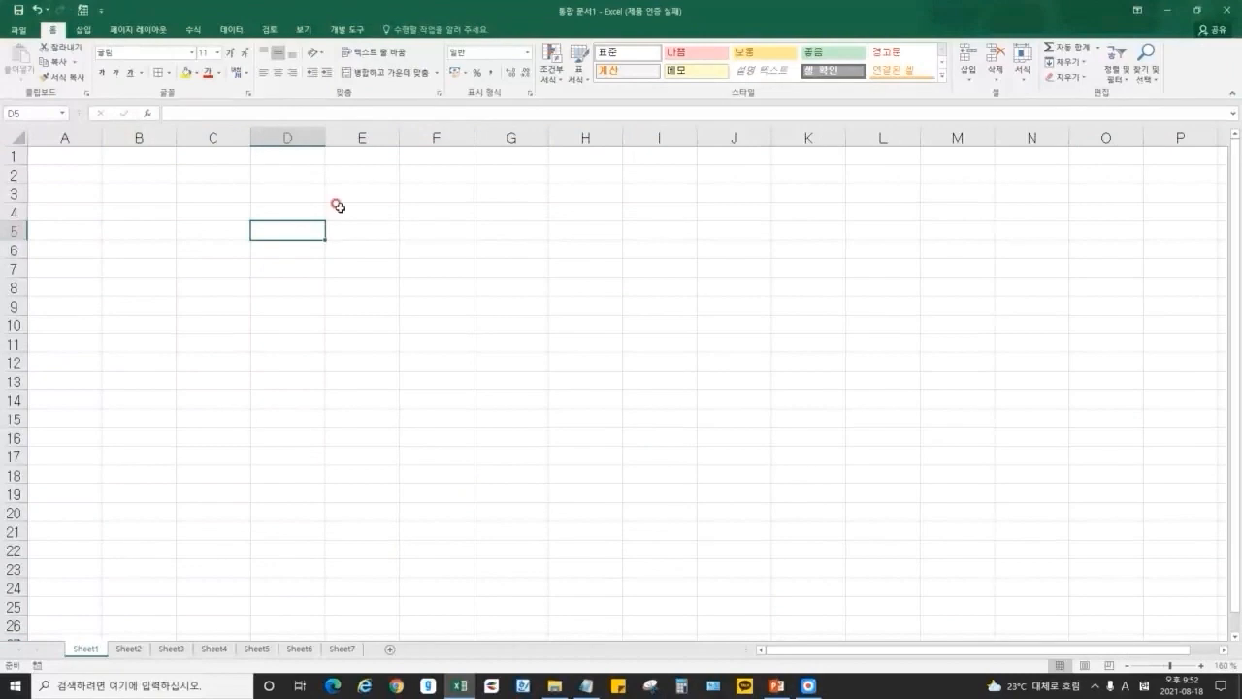
click(807, 686)
mouse_move(1097, 80)
mouse_down()
mouse_move(863, 694)
mouse_move(767, 12)
mouse_move(244, 527)
mouse_move(1225, 392)
mouse_up()
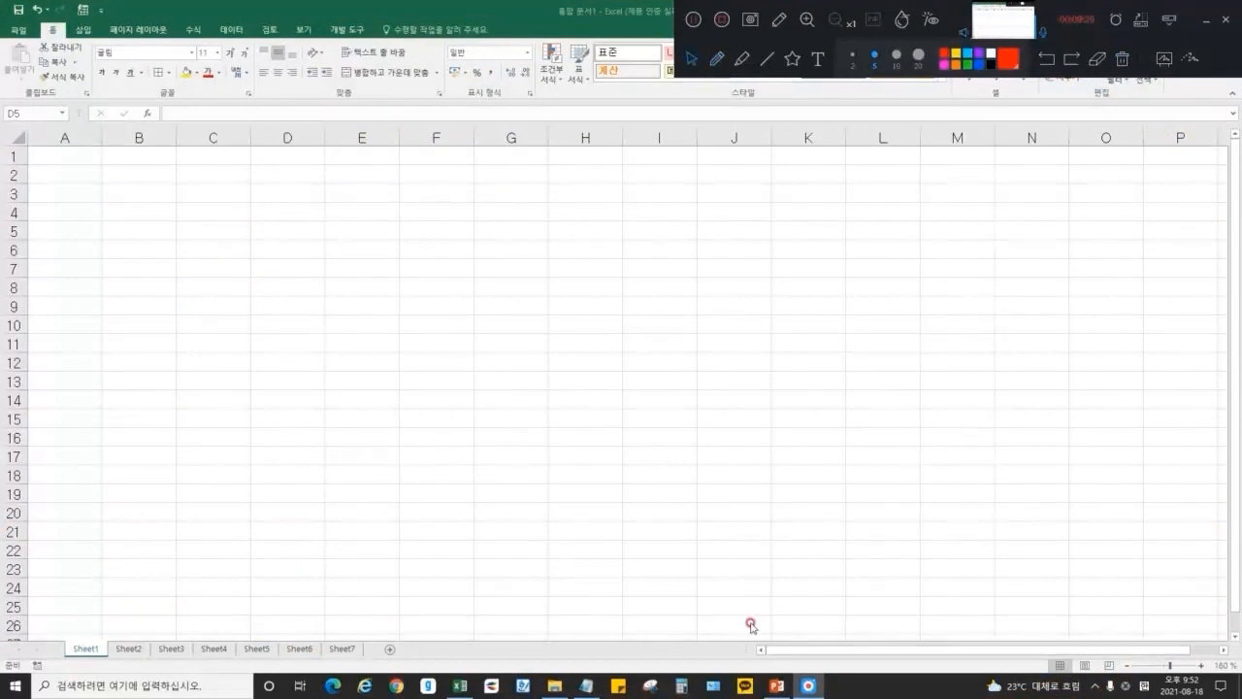
click(585, 686)
text(통ㅎ합문서(아이콘))
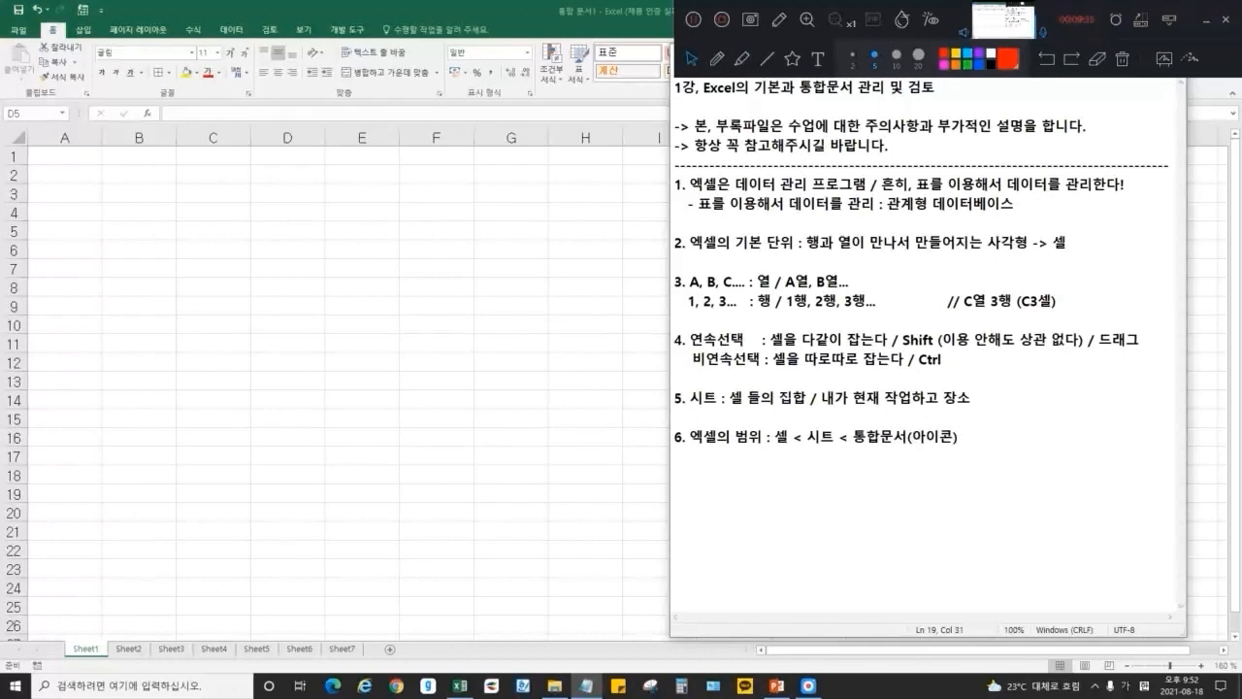
In File Explorer's 샘플 folder, enlarge the file icons and point out the 예제 1 workbook.
click(555, 685)
ctrl+scroll(388, 362, up, 5)
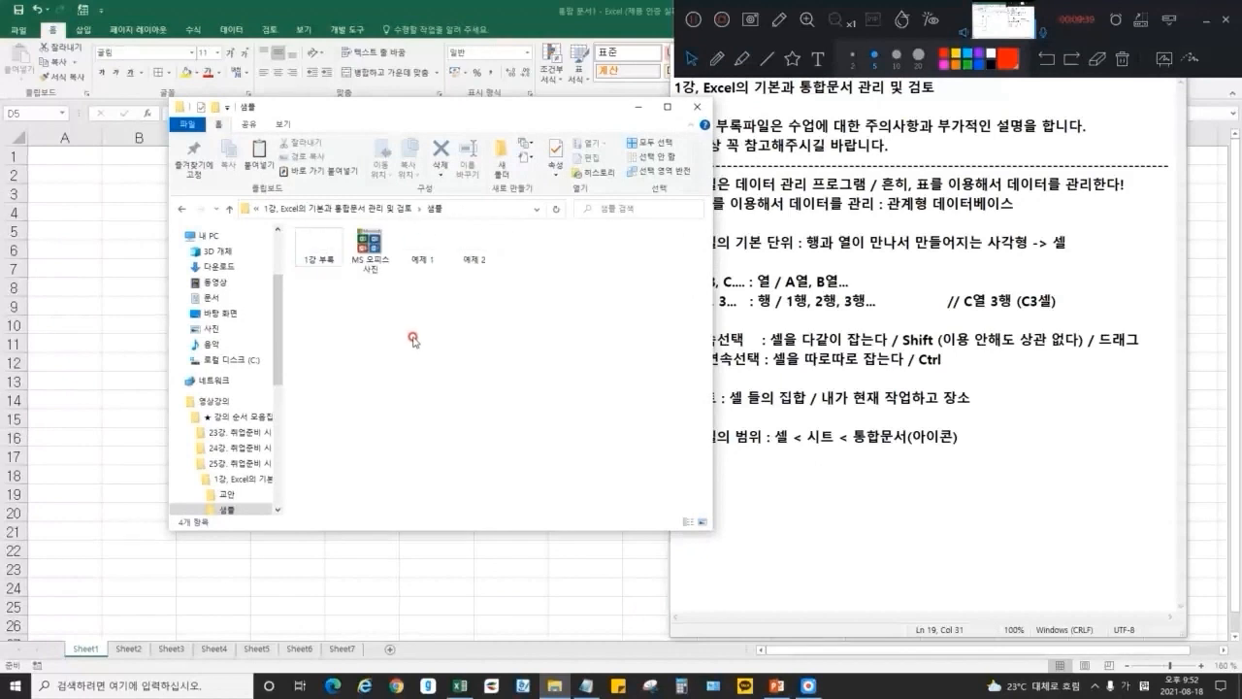
click(481, 272)
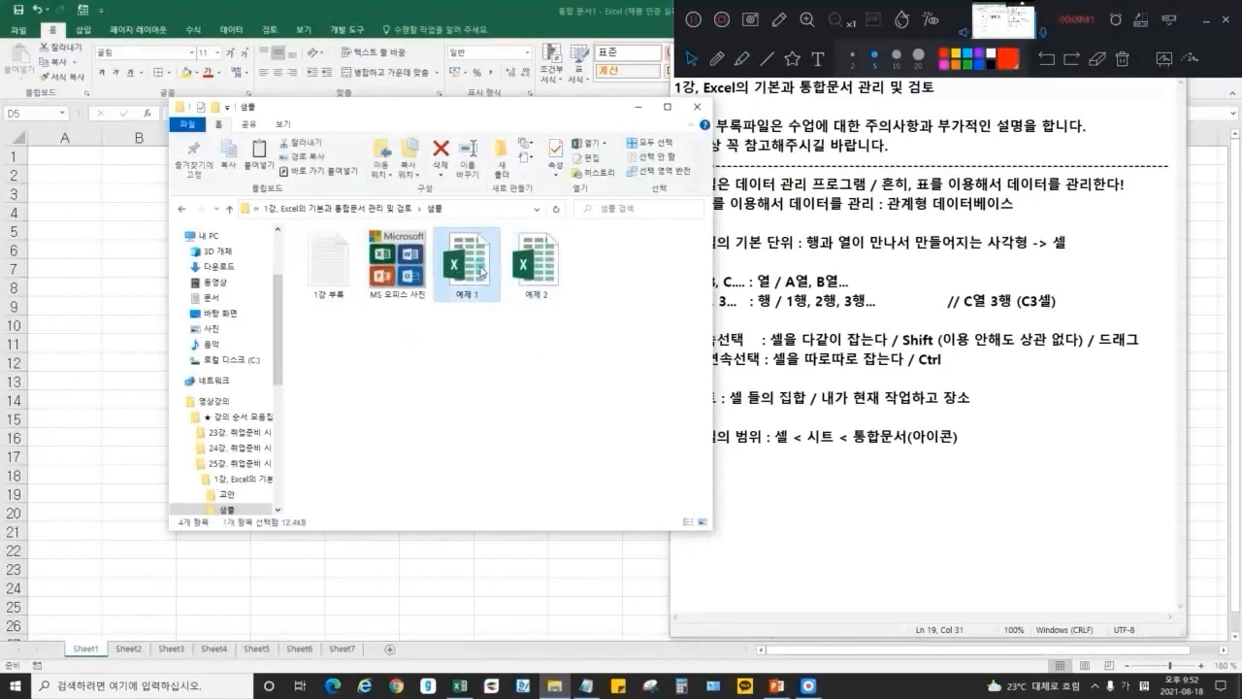
click(490, 331)
click(464, 291)
click(535, 338)
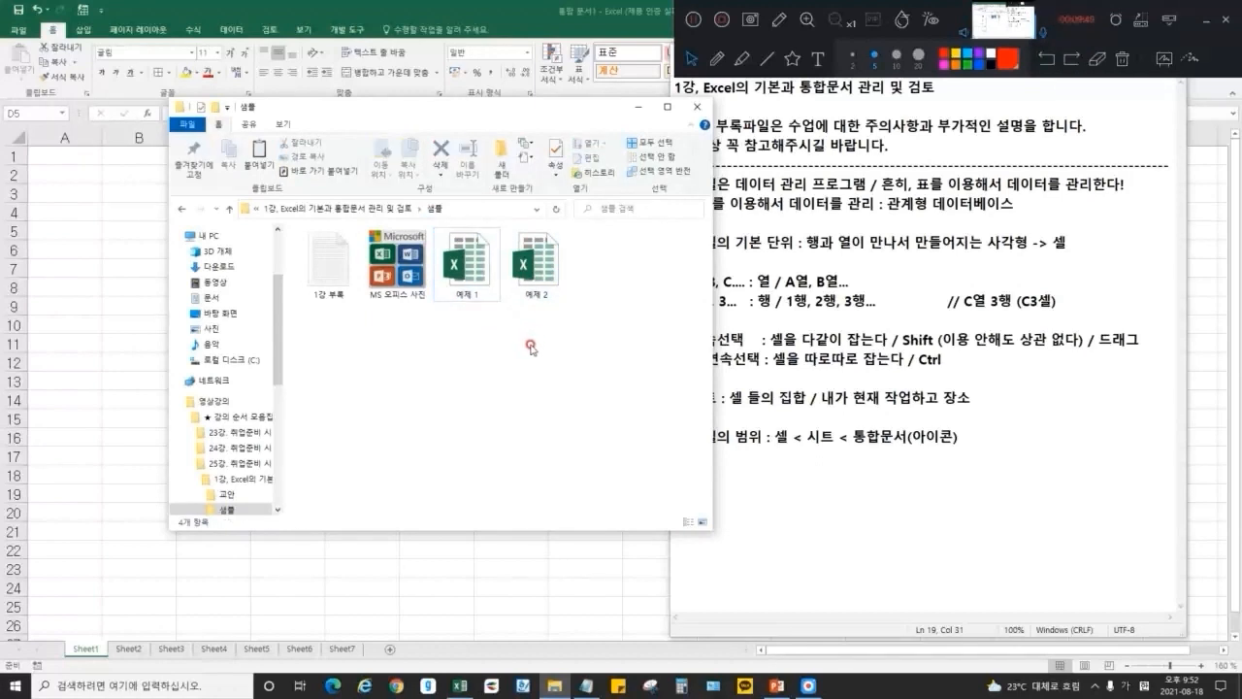
Highlight "통합문서 관리" in the PowerPoint title slide's subtitle, and return to File Explorer to select the 예제 1 file.
click(776, 684)
click(663, 427)
drag(664, 427, 878, 432)
click(806, 524)
click(776, 685)
click(468, 281)
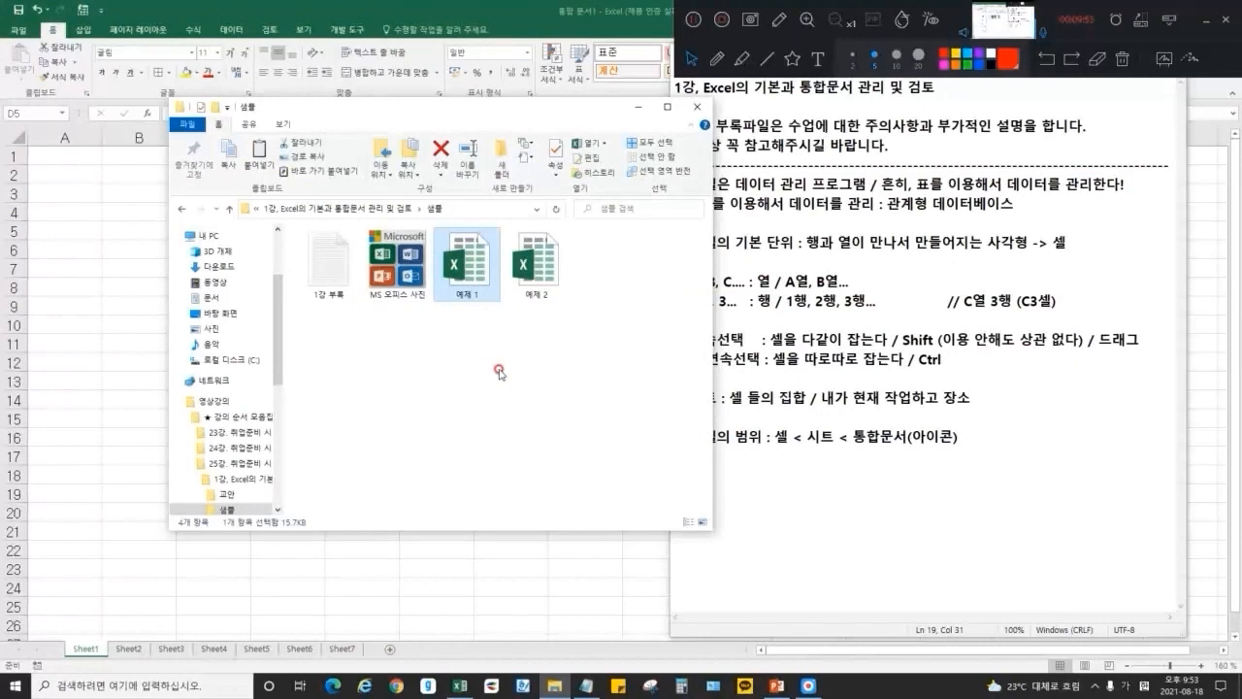
In Excel's Sheet1, enter dddd in D7 and ddd in both E7 and F7.
key(alt+Tab)
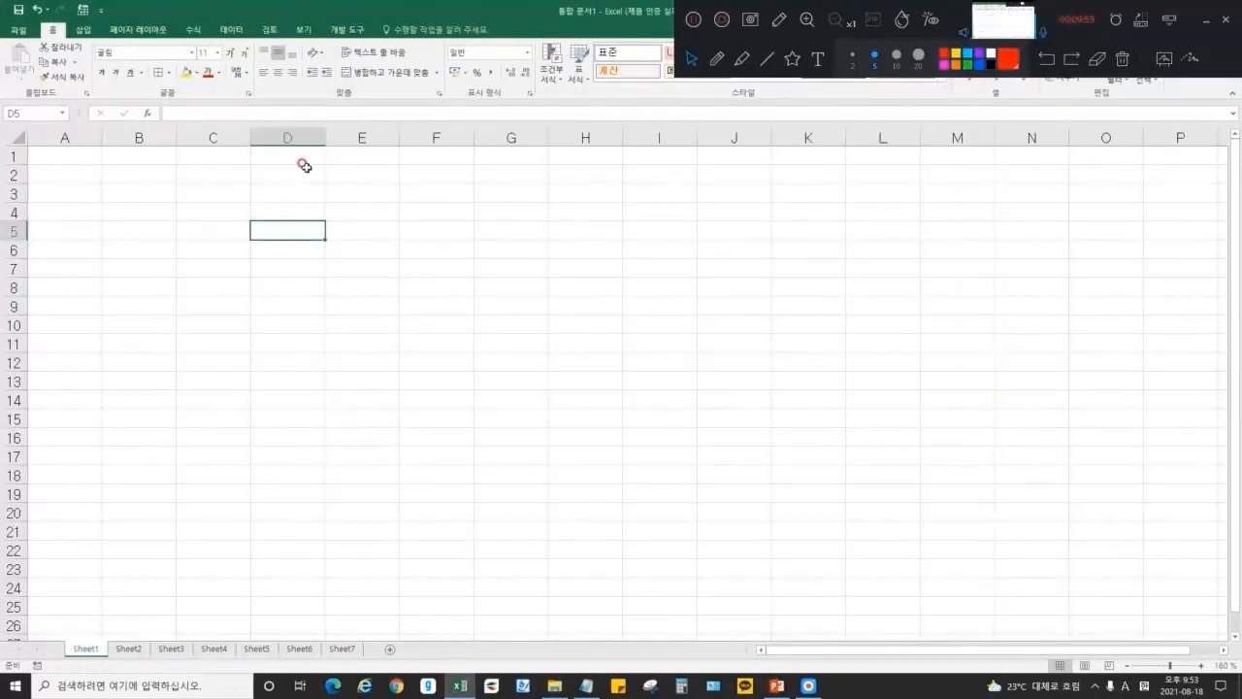
click(305, 266)
text(dddd)
click(397, 268)
text(ddd)
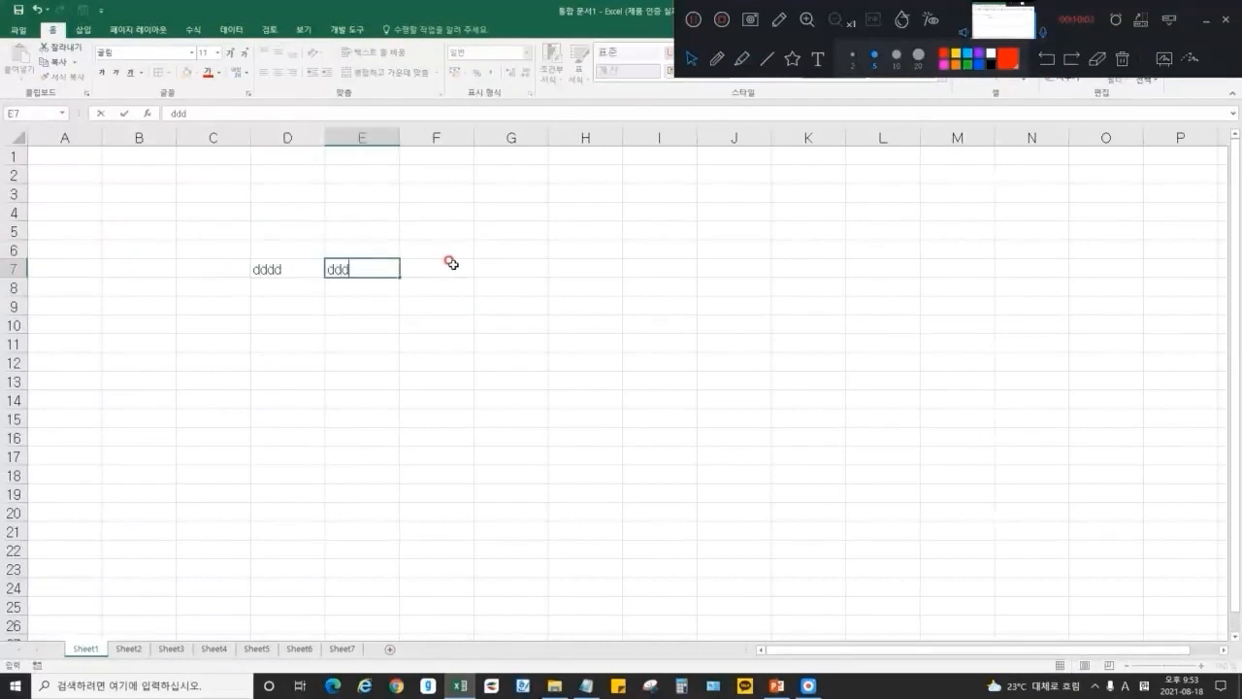
click(449, 264)
text(ddd)
click(513, 264)
click(449, 361)
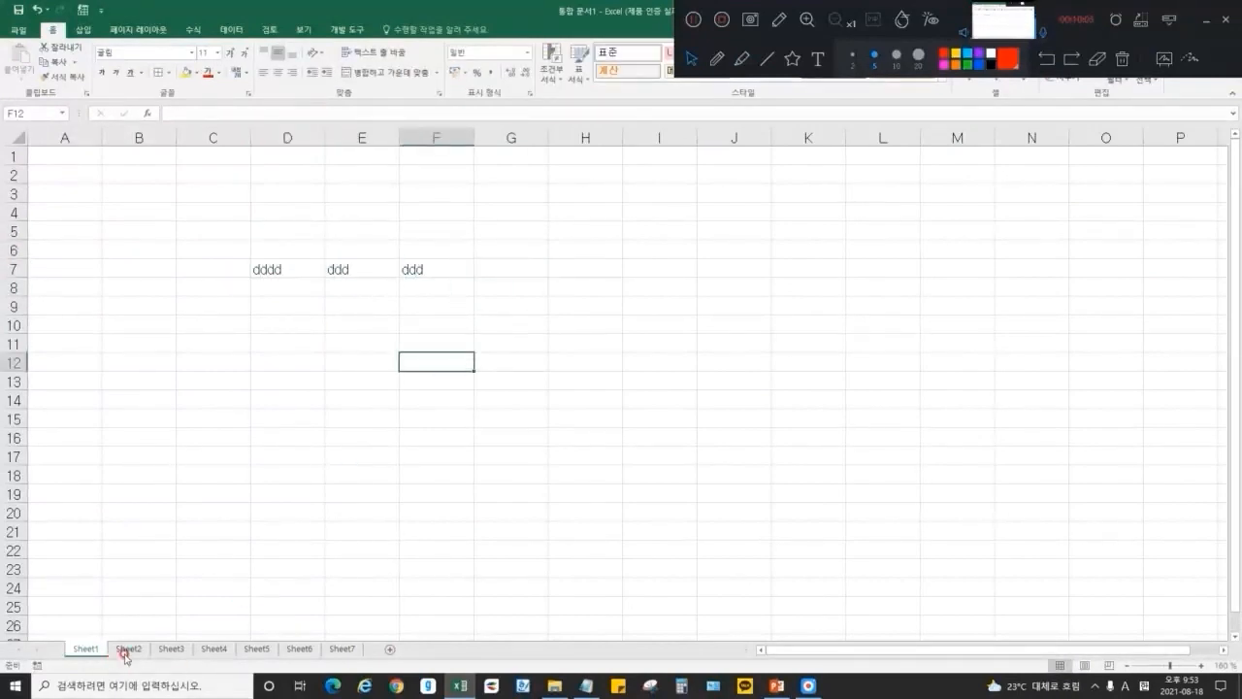
Select every cell of Sheet1, clear all its contents, and minimize the recorder toolbar.
click(505, 400)
click(494, 435)
right_click(13, 138)
click(61, 275)
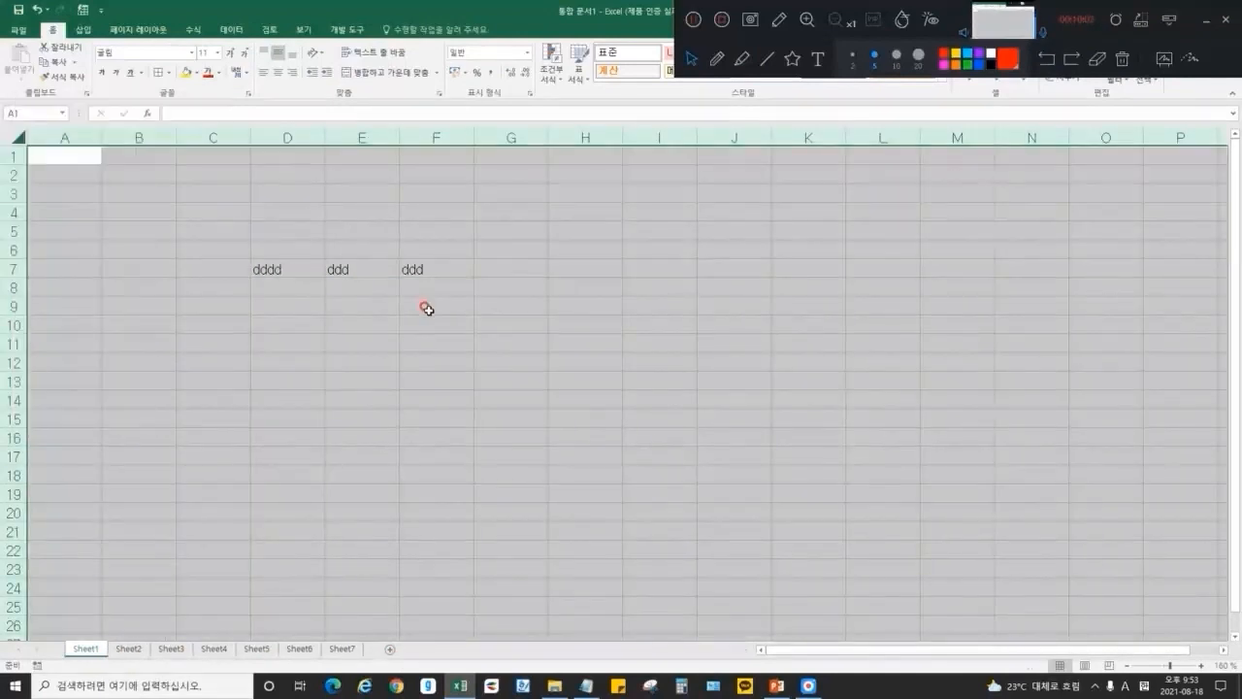
click(426, 304)
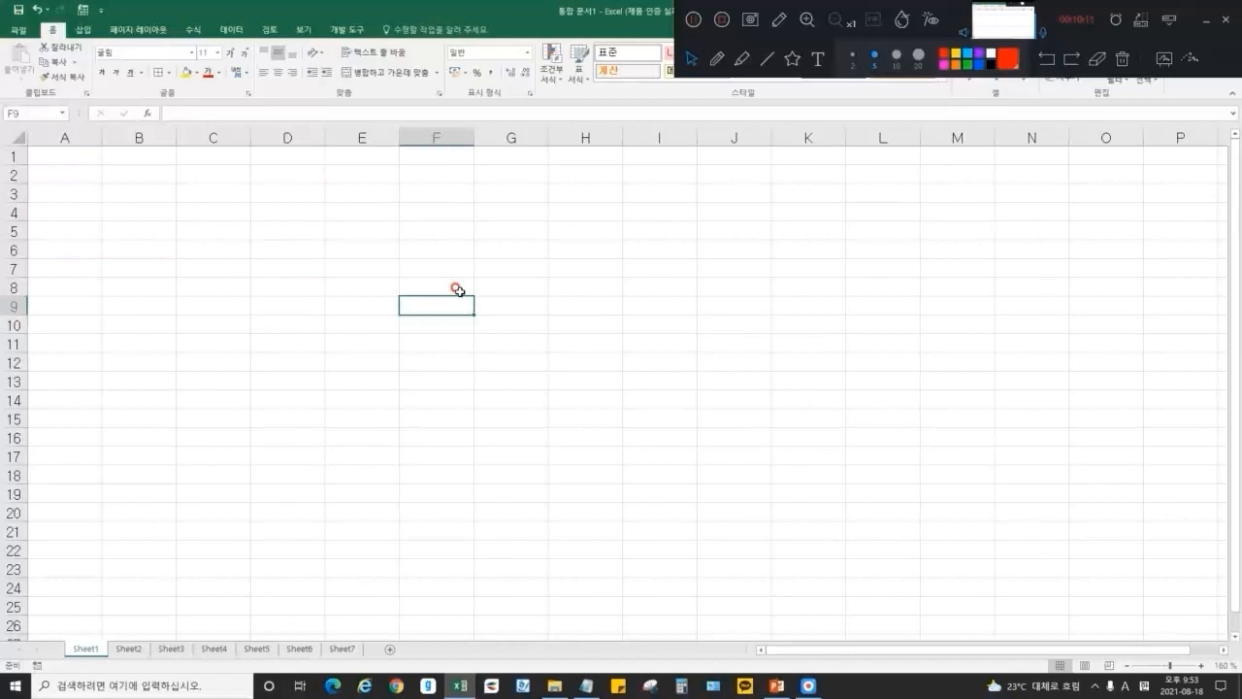
click(1209, 19)
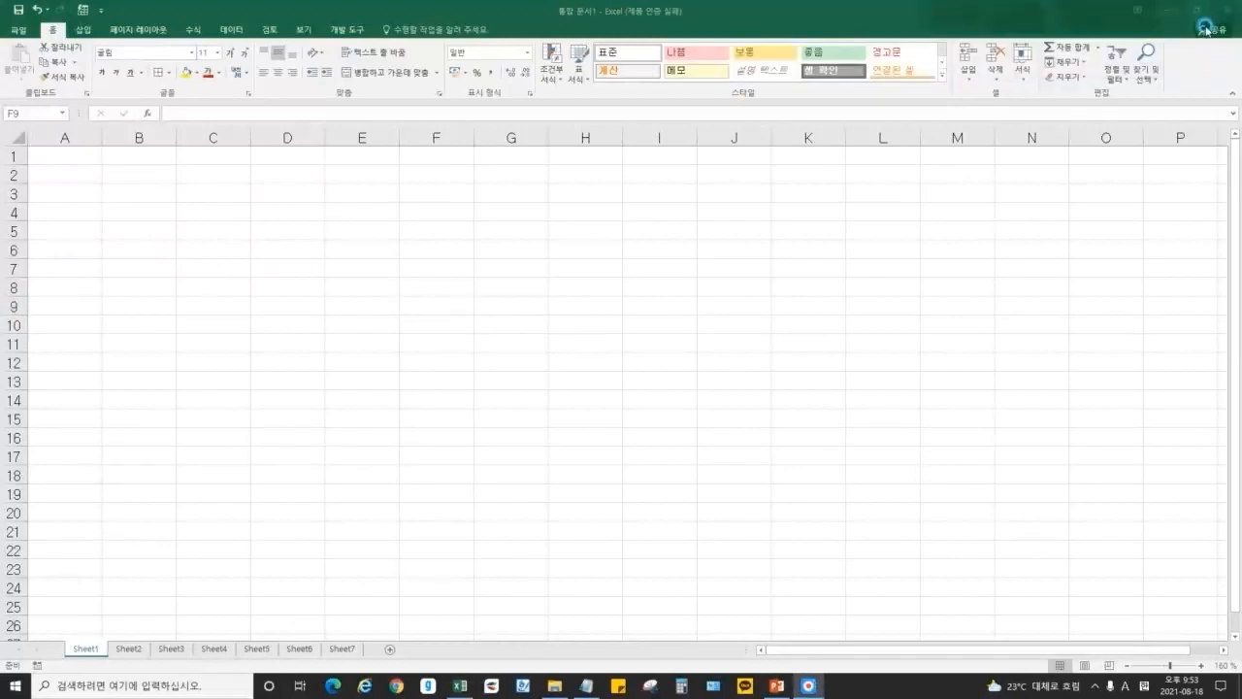
click(585, 288)
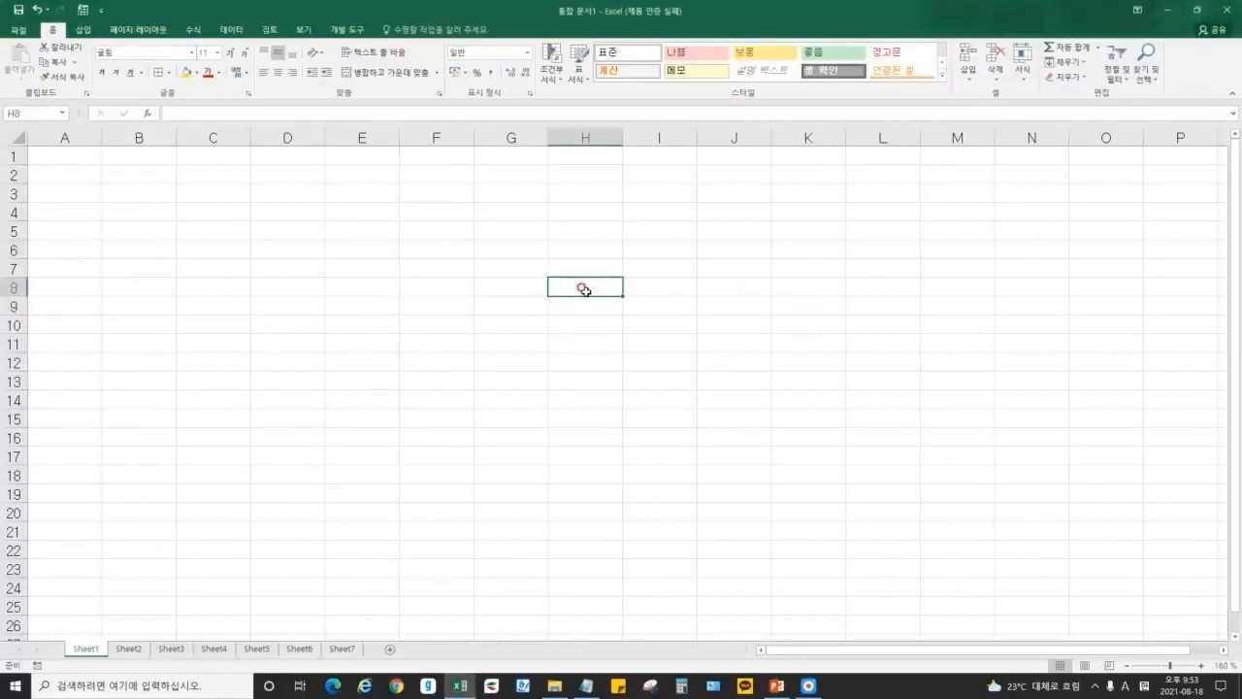
Close the practice workbook, open the 예제 1 workbook, and dismiss the Office activation wizard.
click(1225, 10)
click(618, 356)
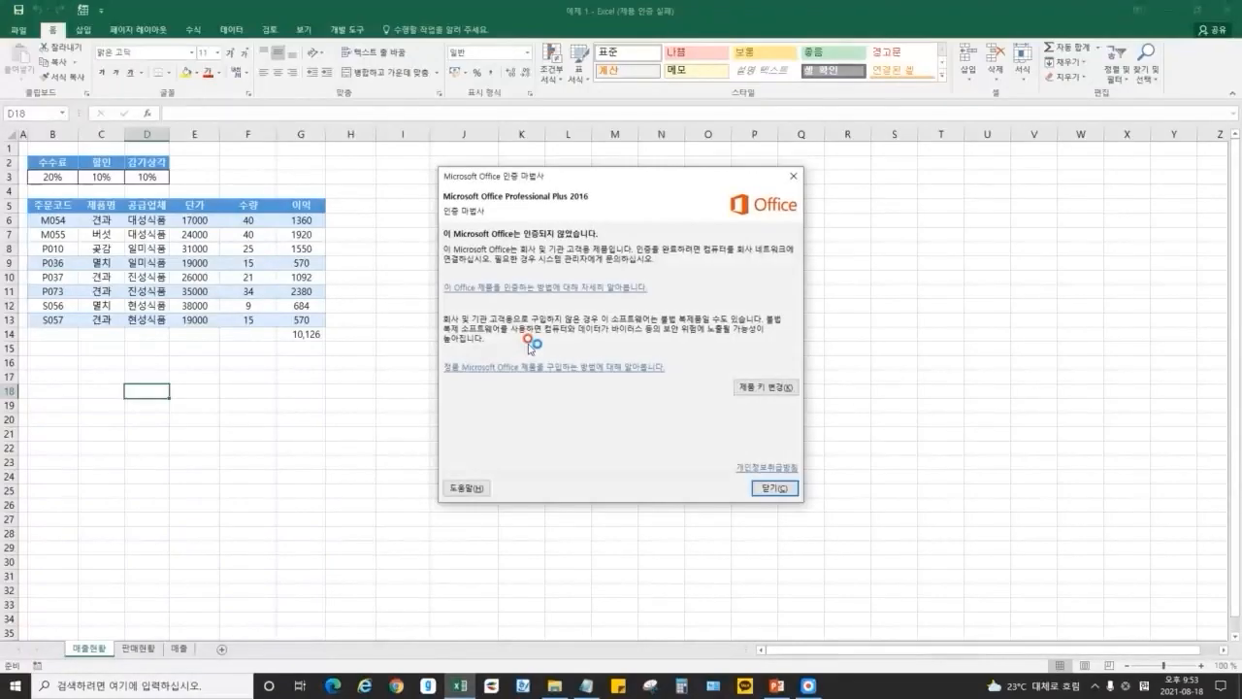
click(775, 488)
click(570, 477)
click(320, 421)
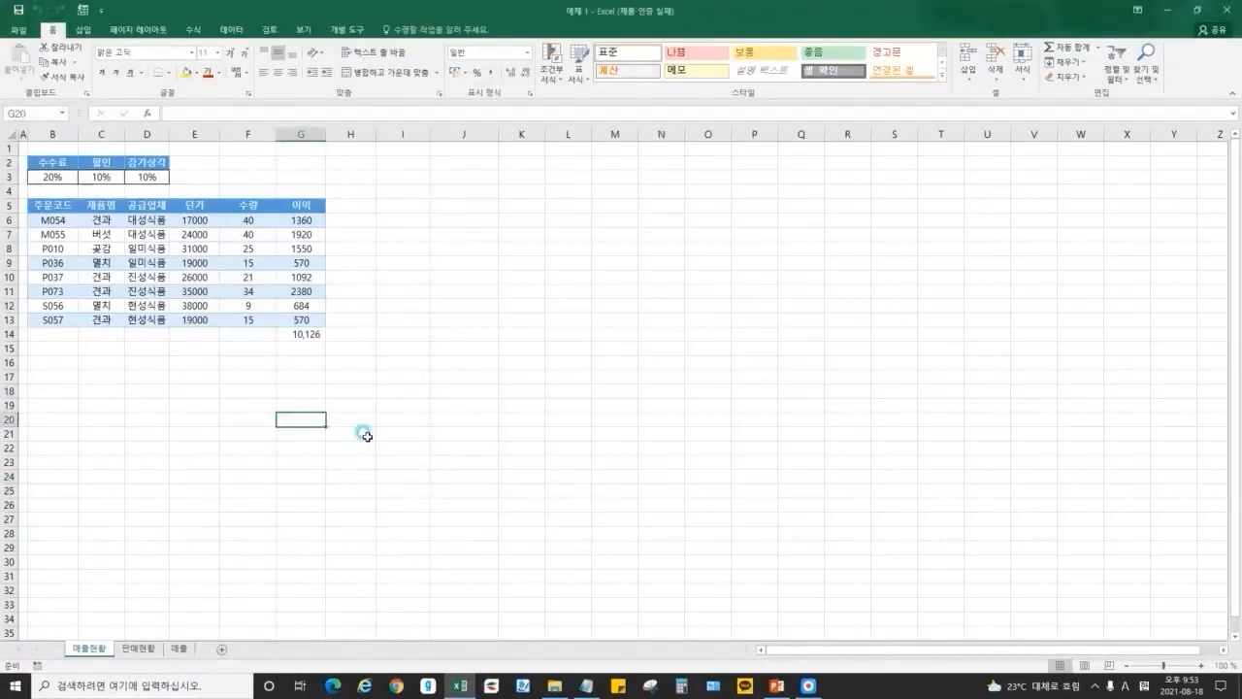
click(317, 503)
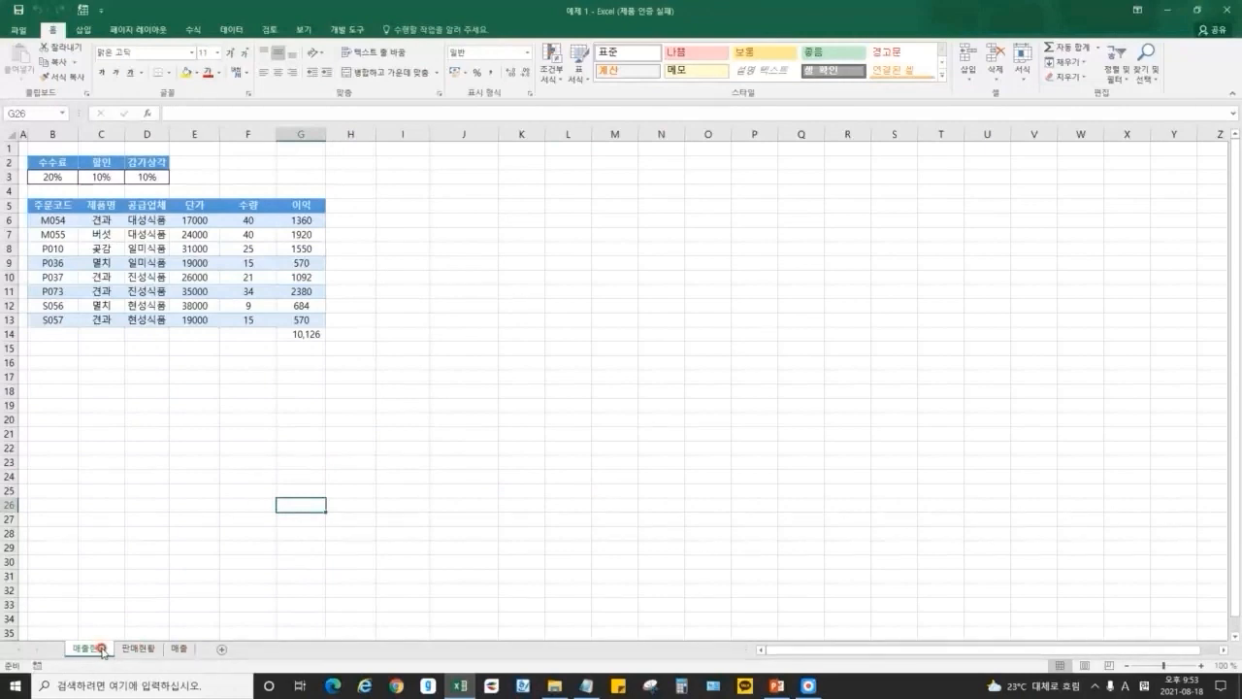
Look at the 판매현황 and 매출 sheets, and return to the 매출현황 sheet.
click(138, 648)
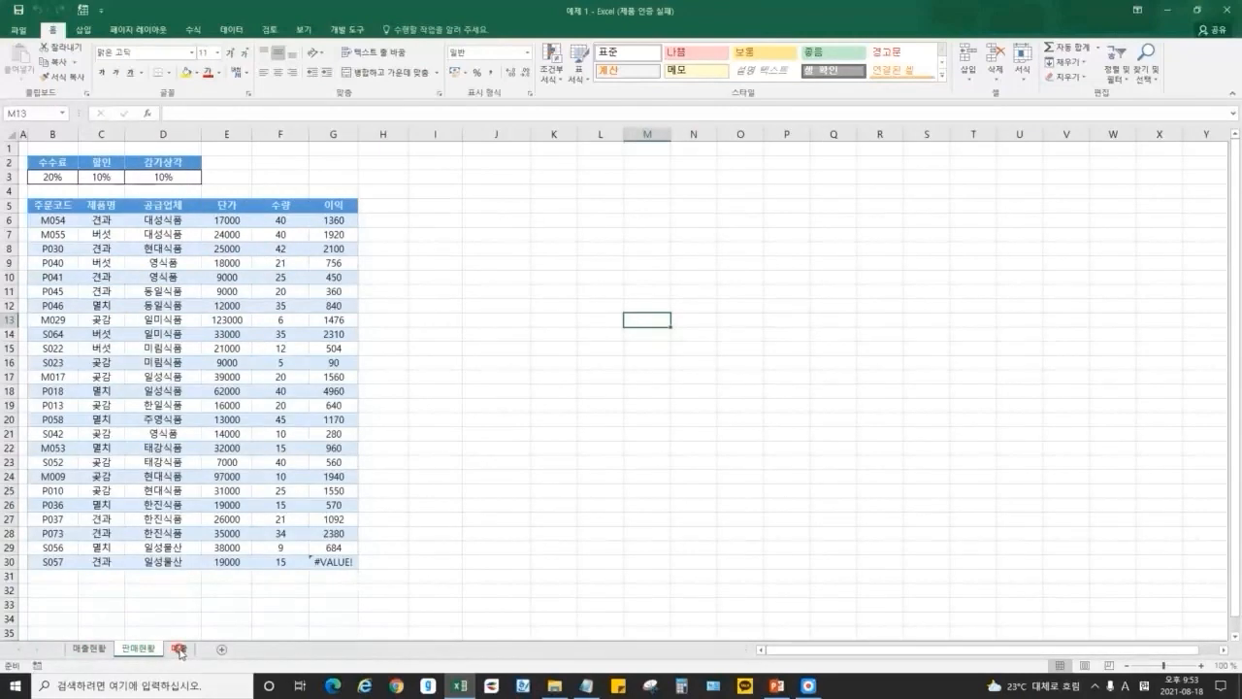
click(179, 650)
click(86, 649)
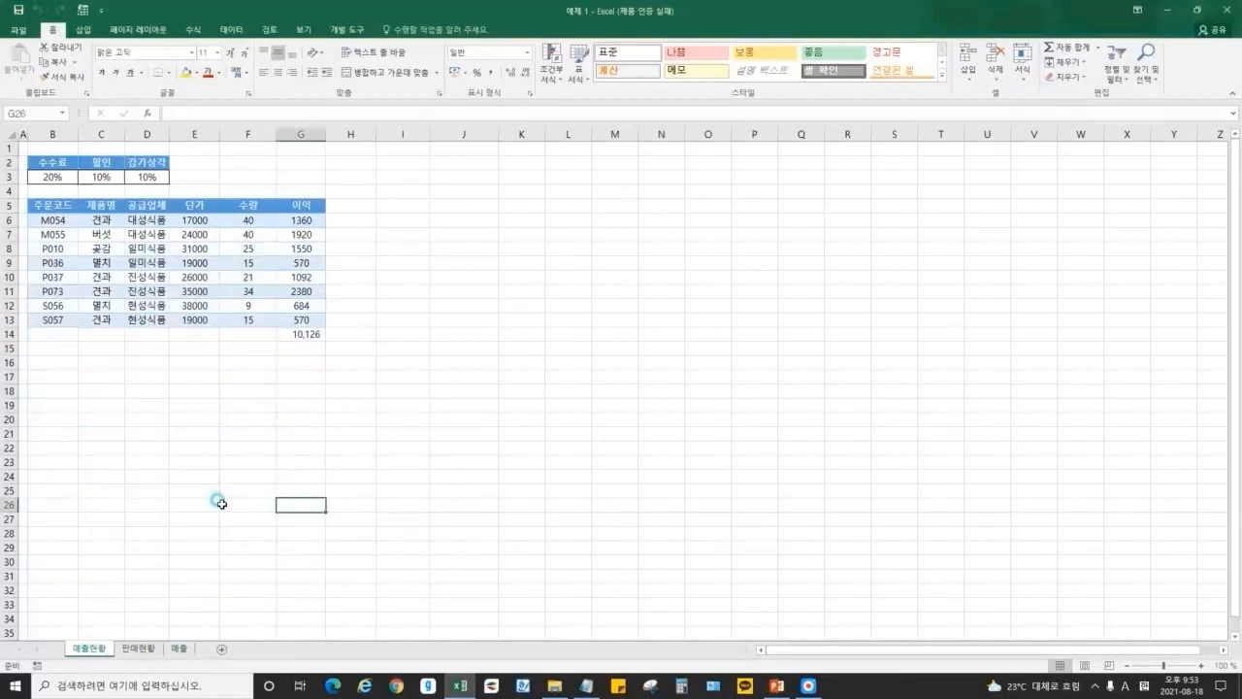
On the 매출현황 sheet, highlight the order table, and both tables together, as examples of worksheet data.
click(223, 491)
drag(60, 206, 373, 335)
click(490, 319)
drag(47, 162, 300, 317)
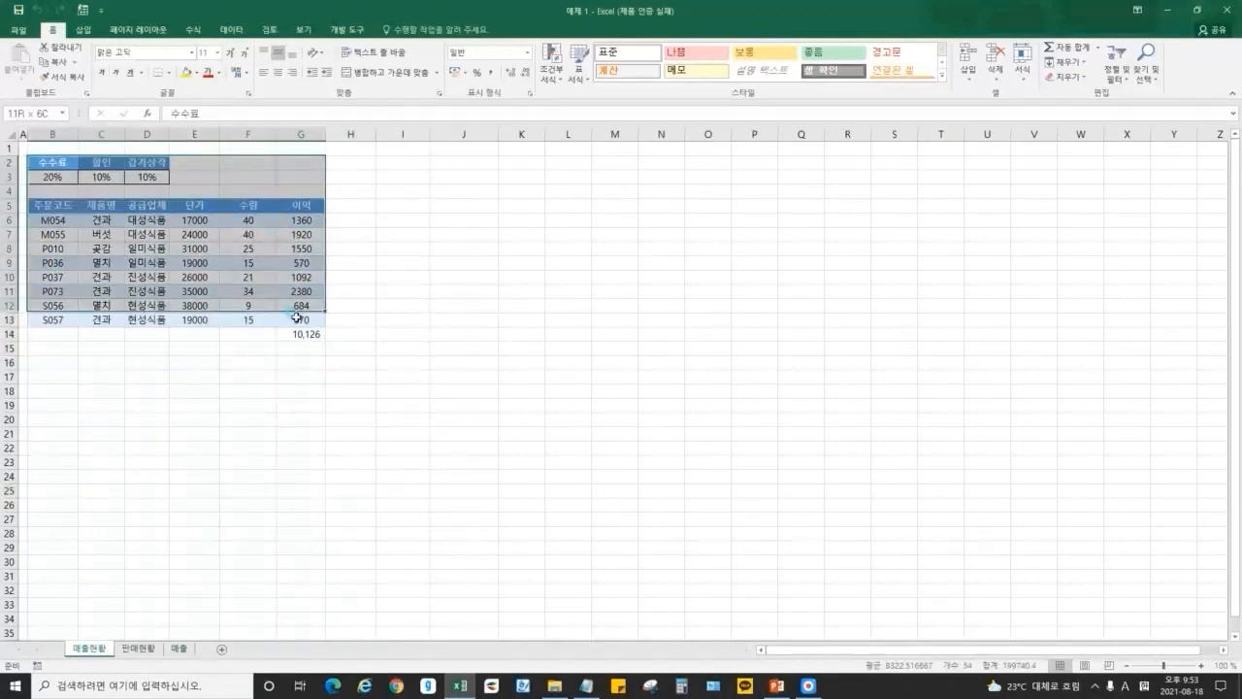
click(456, 320)
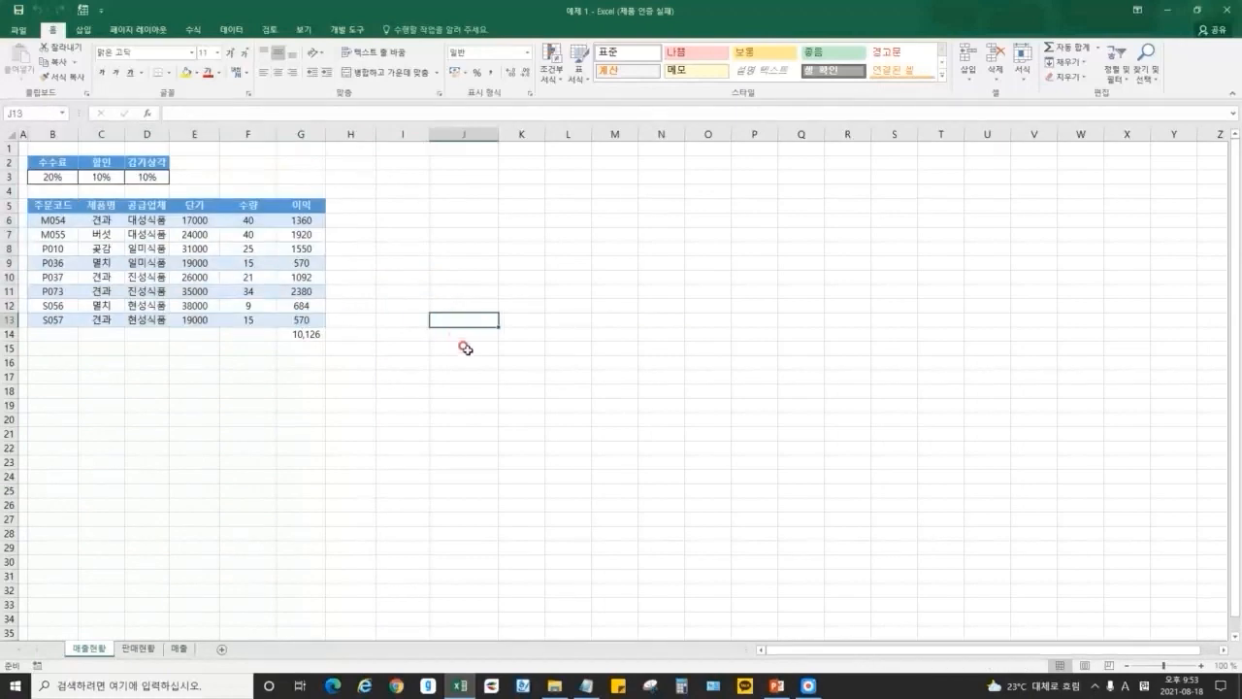
click(384, 262)
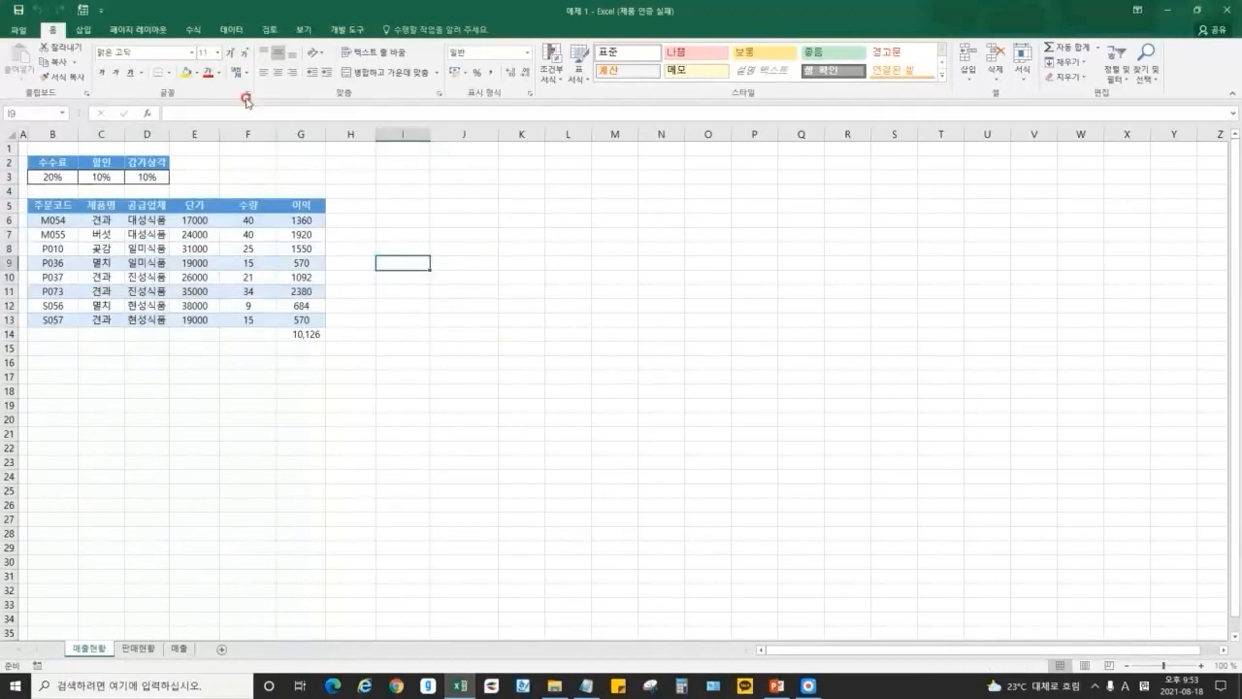
click(522, 288)
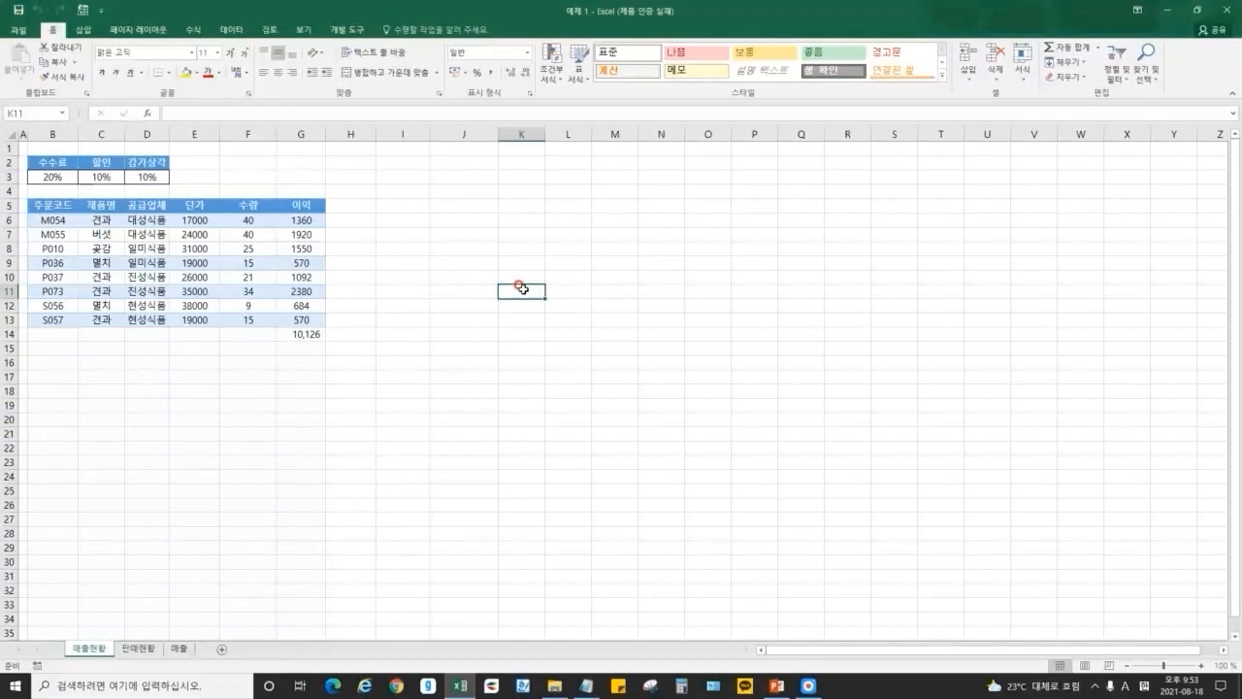
Switch to the Notepad notes and start a new item reading "7. 편집한 후 저장 :".
click(586, 685)
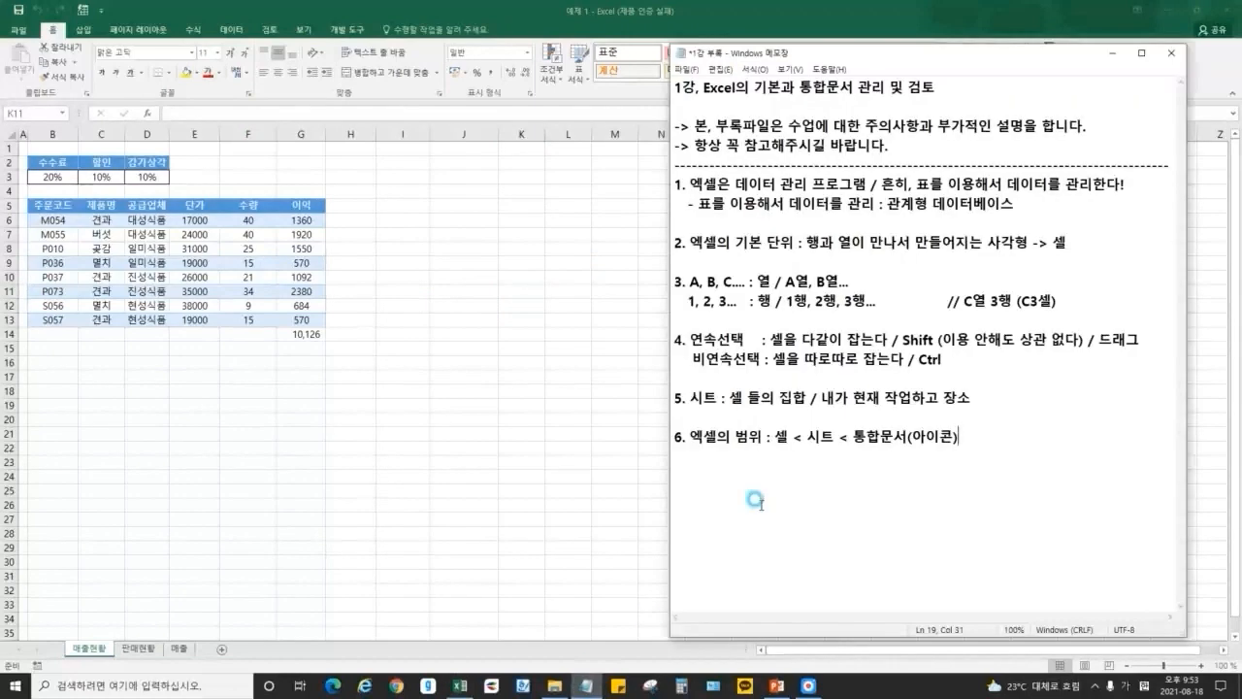
key(Return)
text(7. 편집한 후)
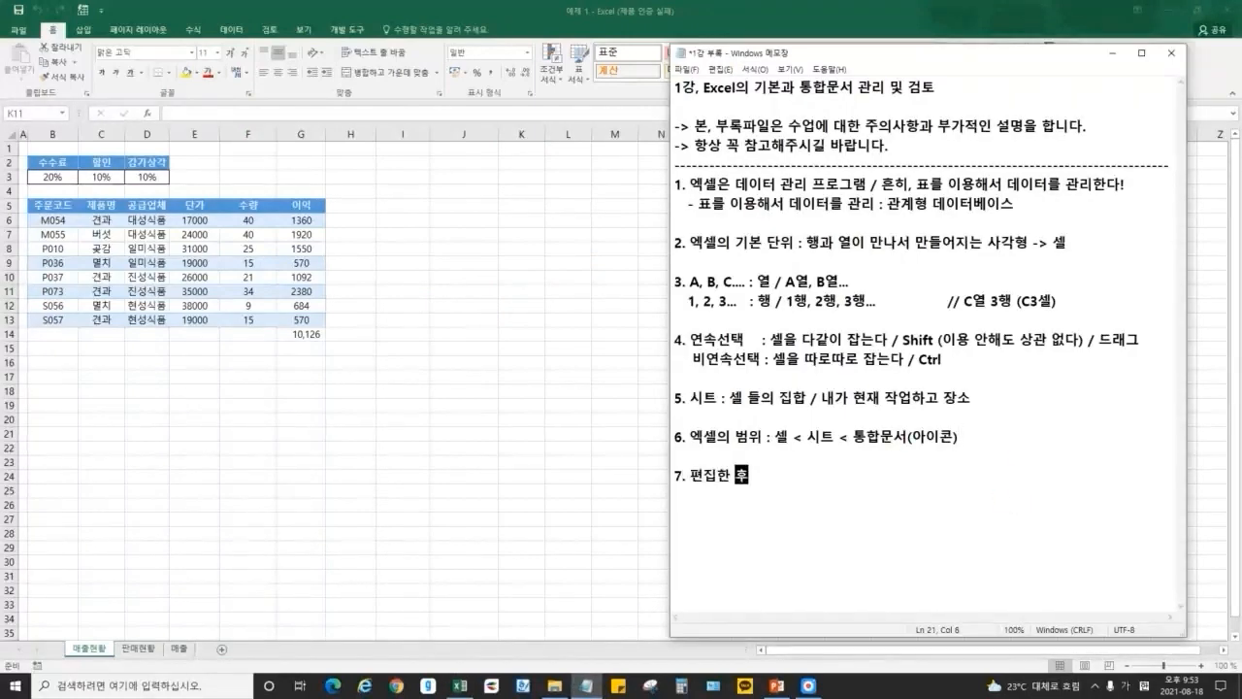
text( 저장 :)
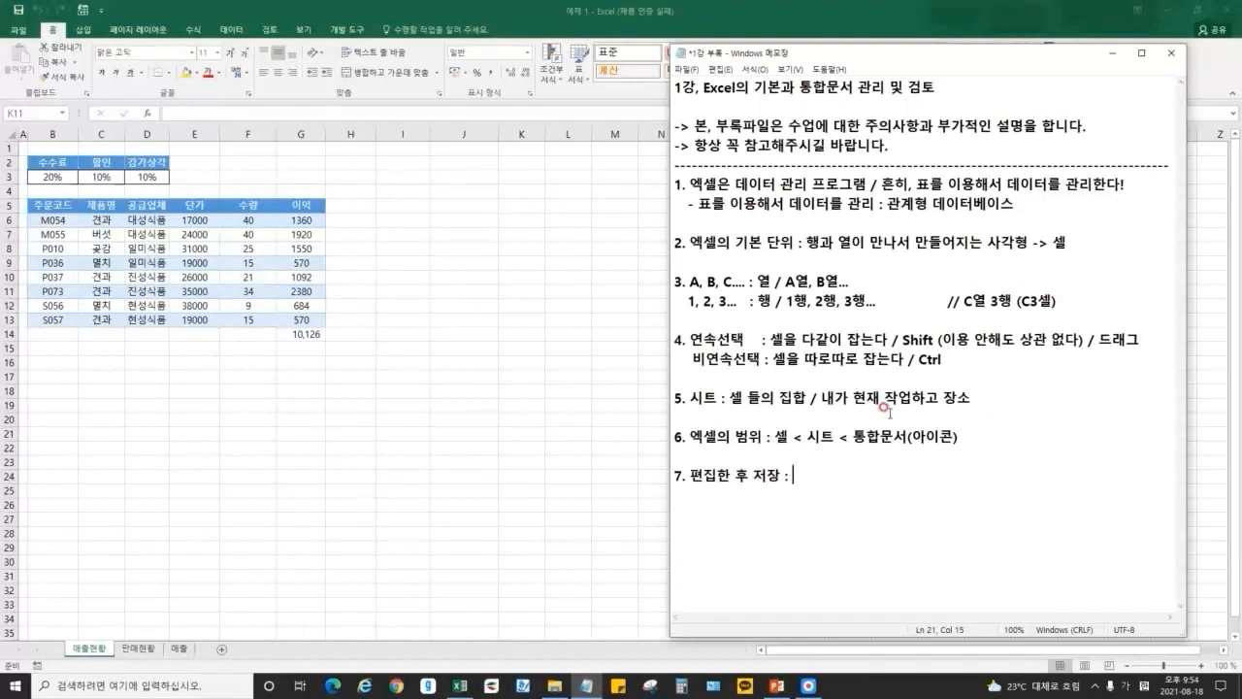
Complete item 7 of the notes with 단축키 Ctrl + s / "다른 이름으로 저장".
key(alt+Tab)
key(alt+Tab)
text(단축키)
text( Ctr)
text(trl + s /)
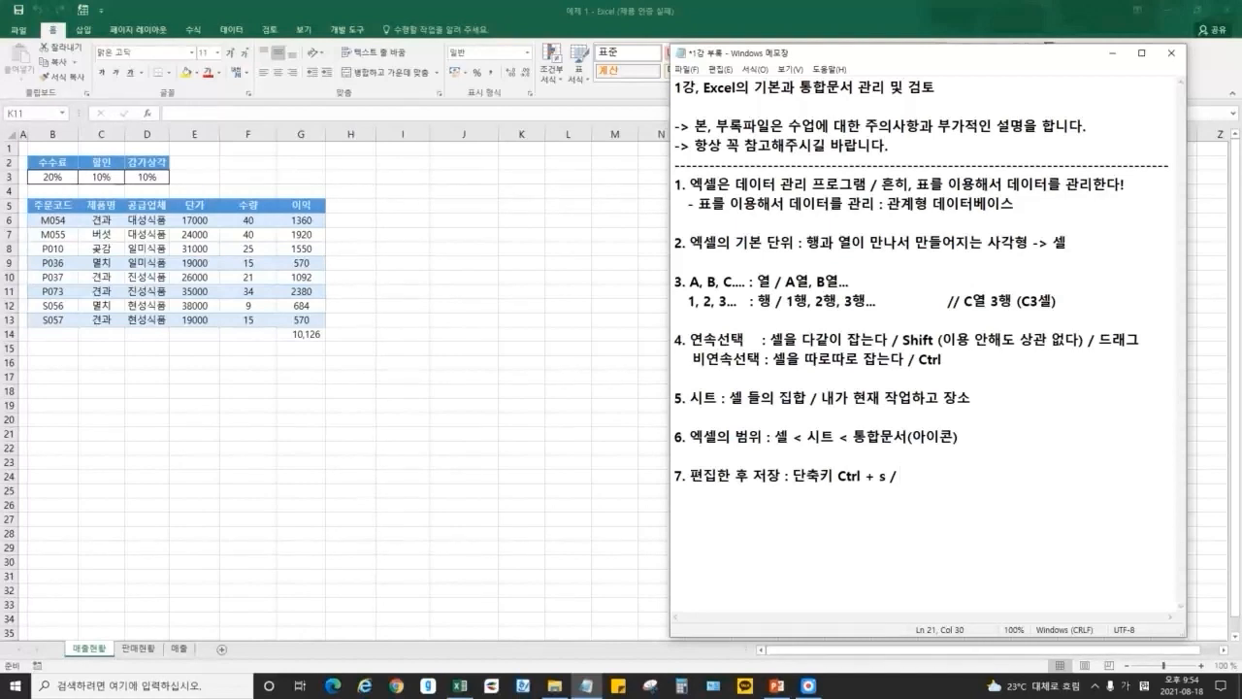
text("다른 이름으로 저장")
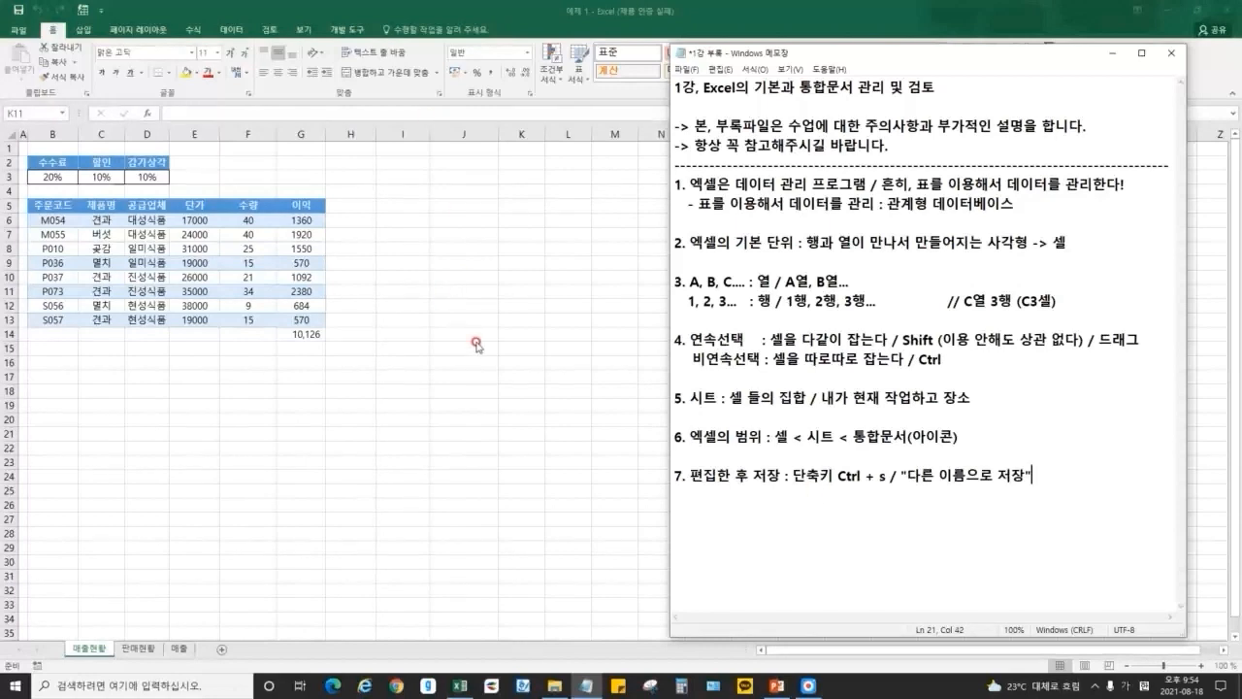
Point out the 예제 1 file in File Explorer's 샘플 folder and return to its workbook in Excel.
key(alt+Tab)
click(402, 360)
click(561, 680)
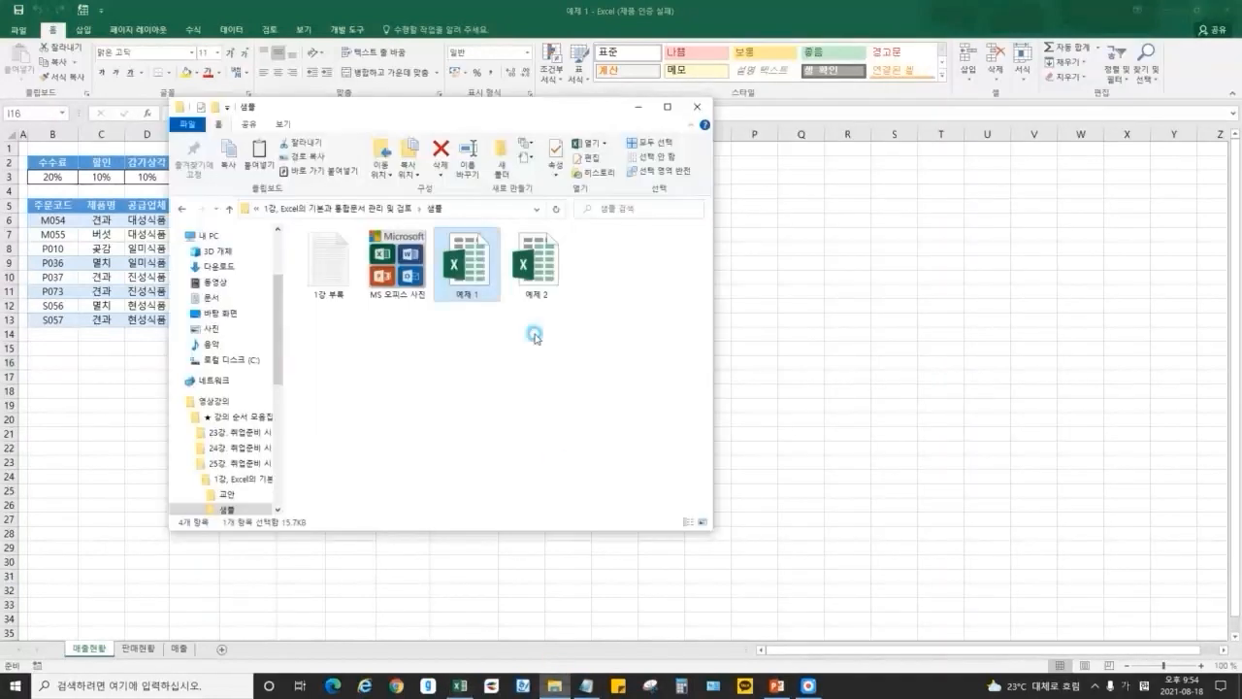
double_click(463, 264)
click(536, 402)
click(533, 327)
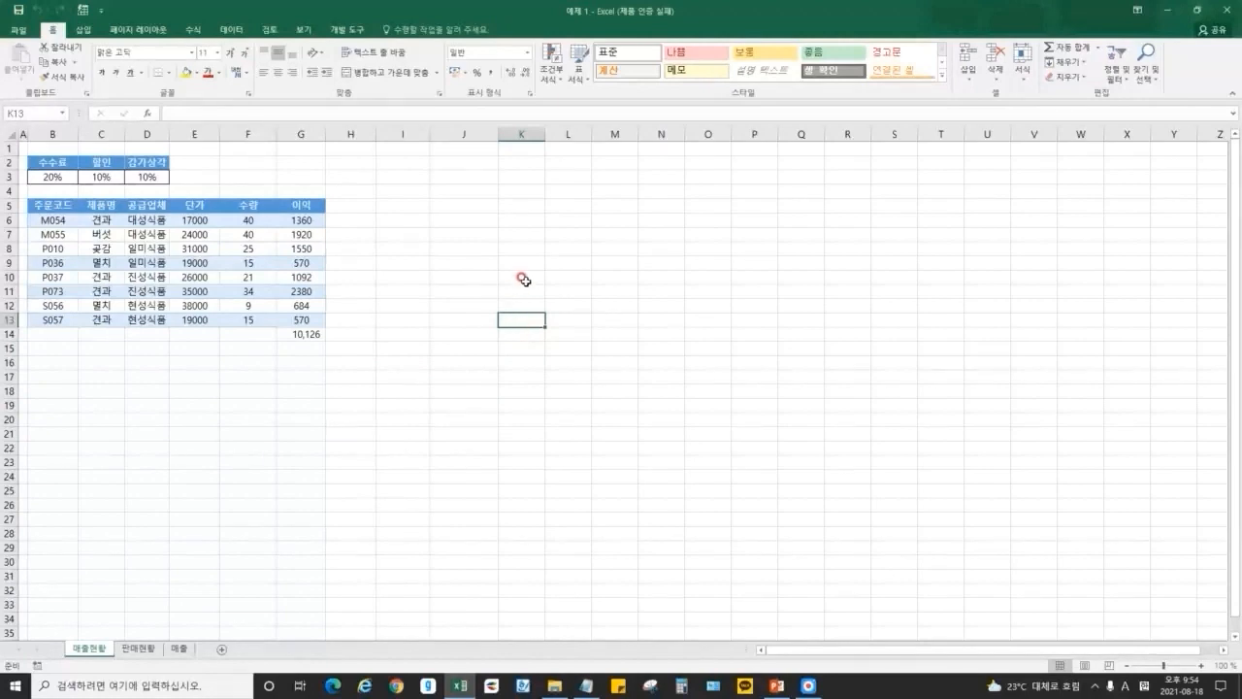
Open the Save As dialog for the 예제 1 workbook and choose the 바탕 화면 folder as the location.
click(29, 29)
click(27, 33)
click(22, 33)
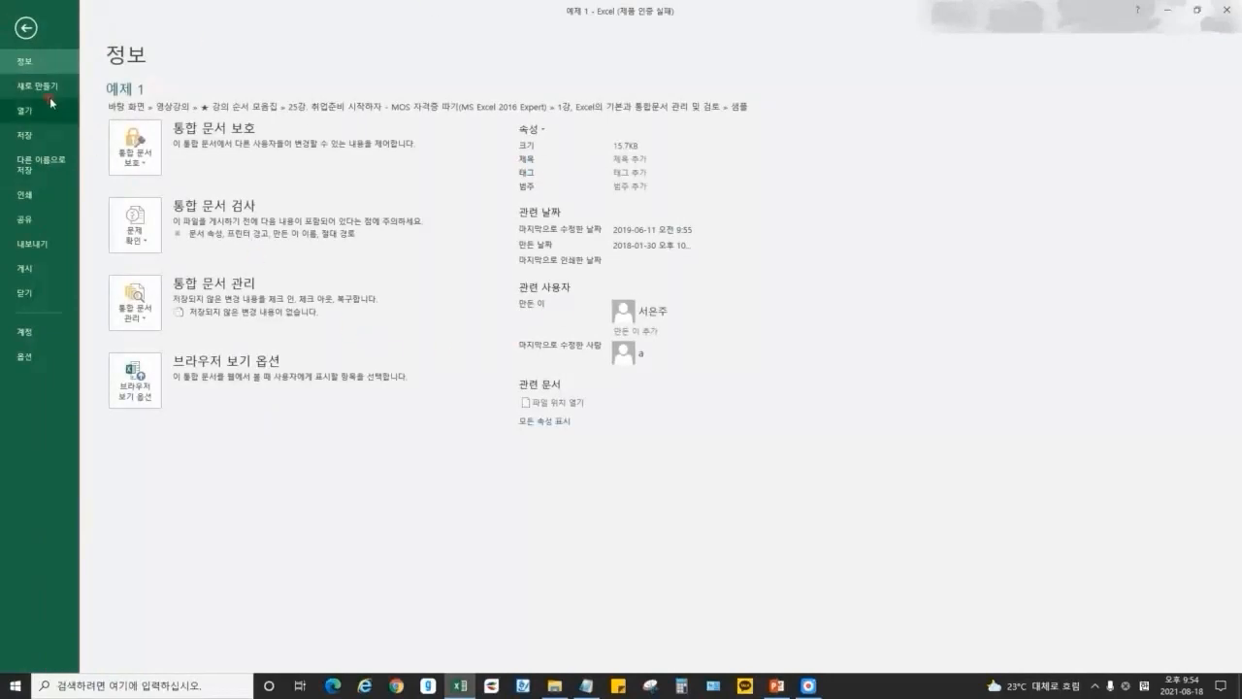
click(43, 166)
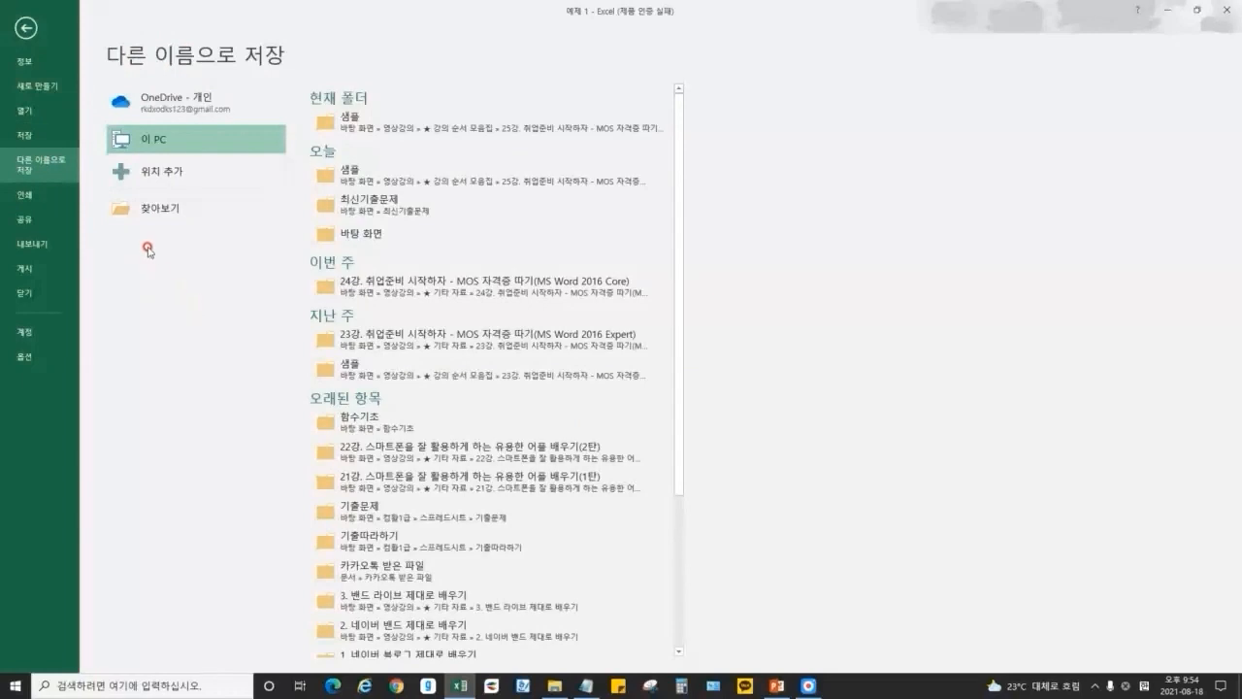
click(154, 212)
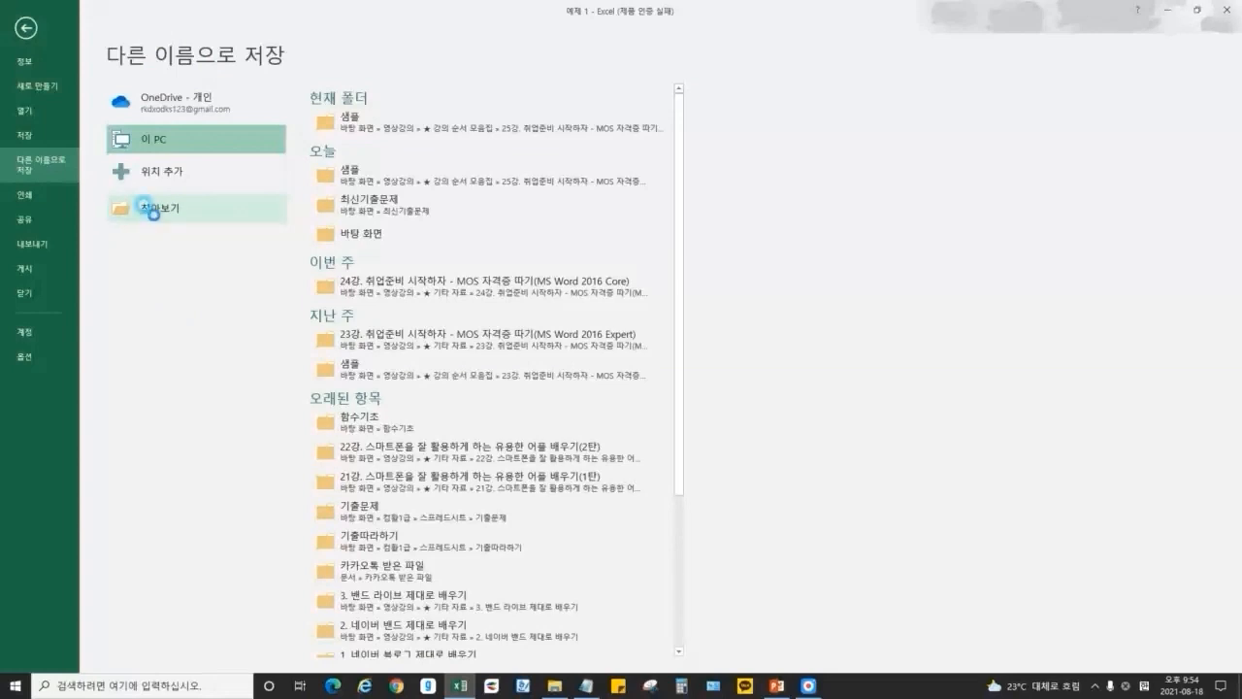
drag(326, 25, 550, 114)
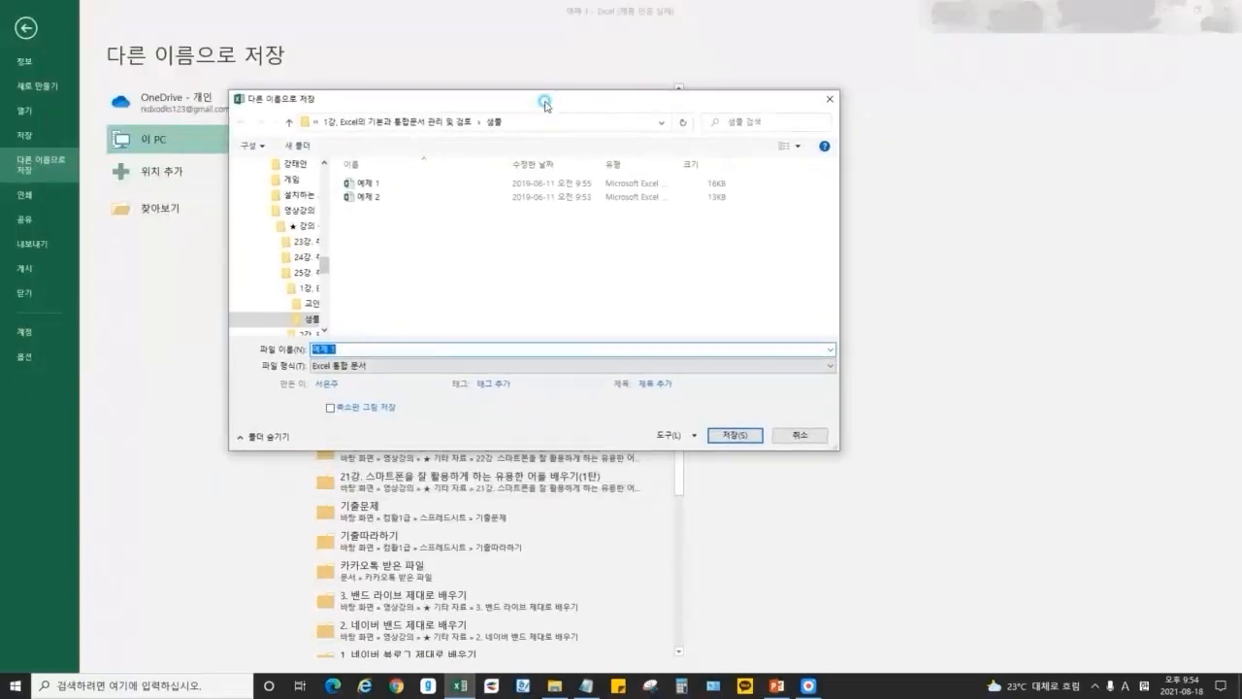
drag(323, 267, 326, 186)
click(291, 212)
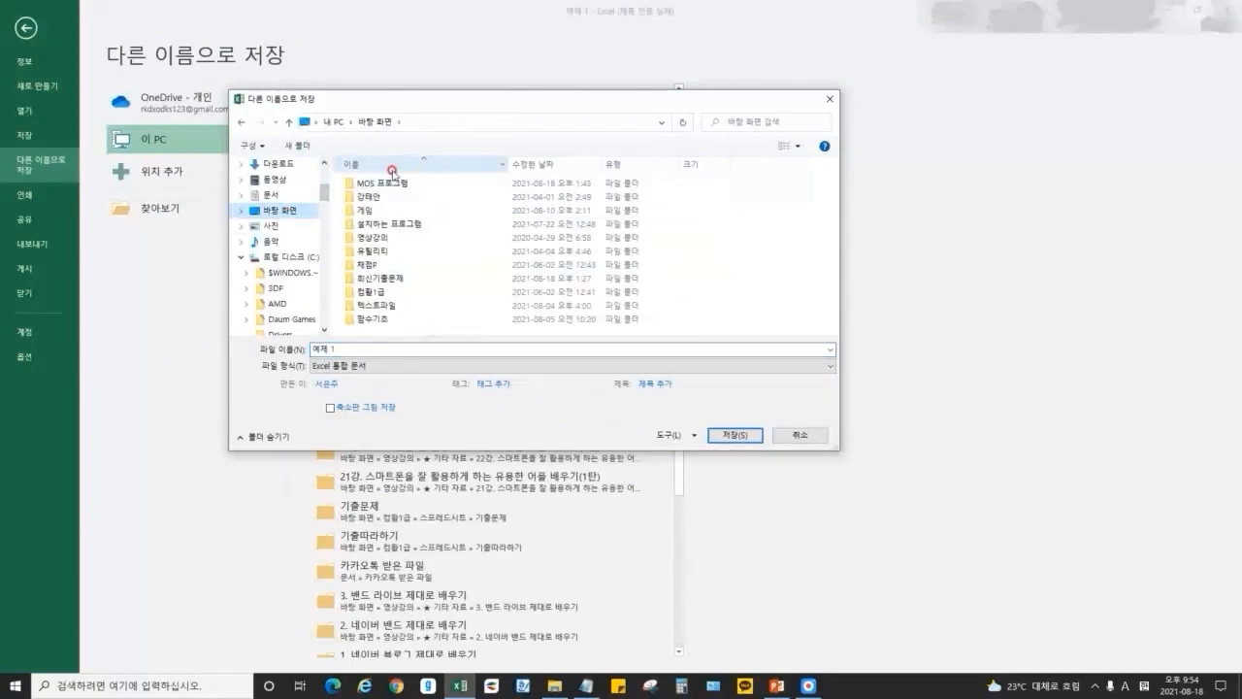
Name the file dddddd with the Excel 서식 파일 type, cancel the save, and return to the worksheet.
drag(350, 354, 315, 345)
text(ㅇ)
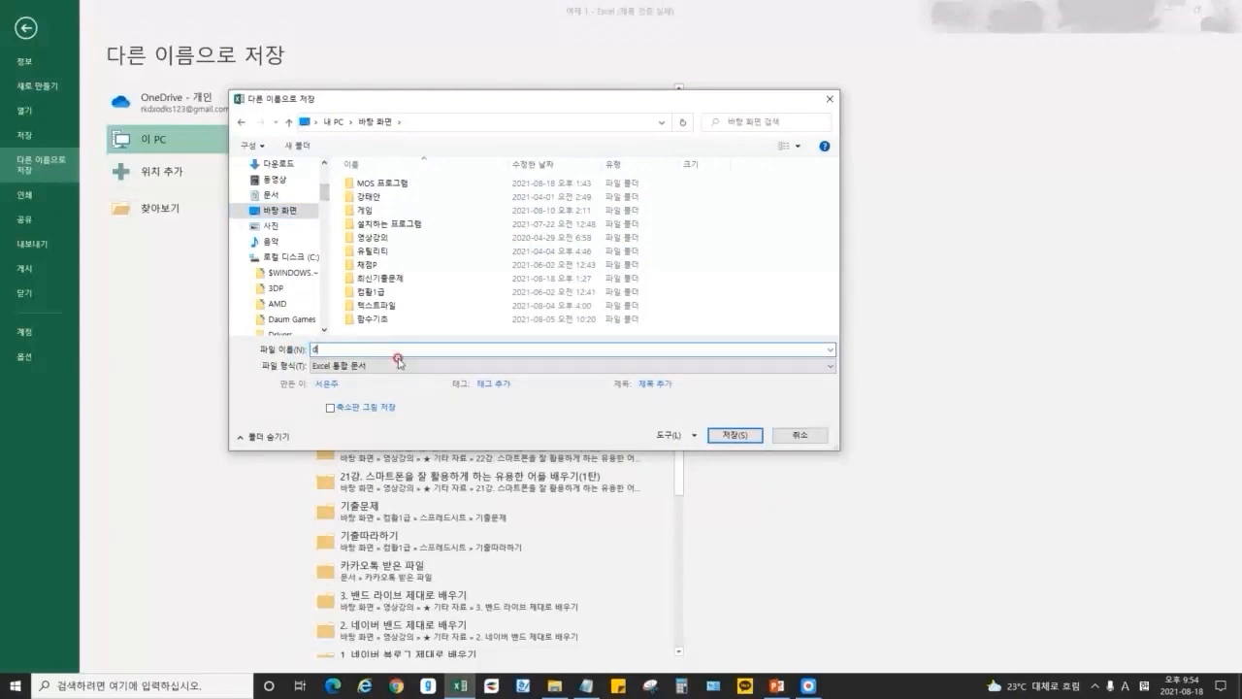
text(dddddd)
click(373, 365)
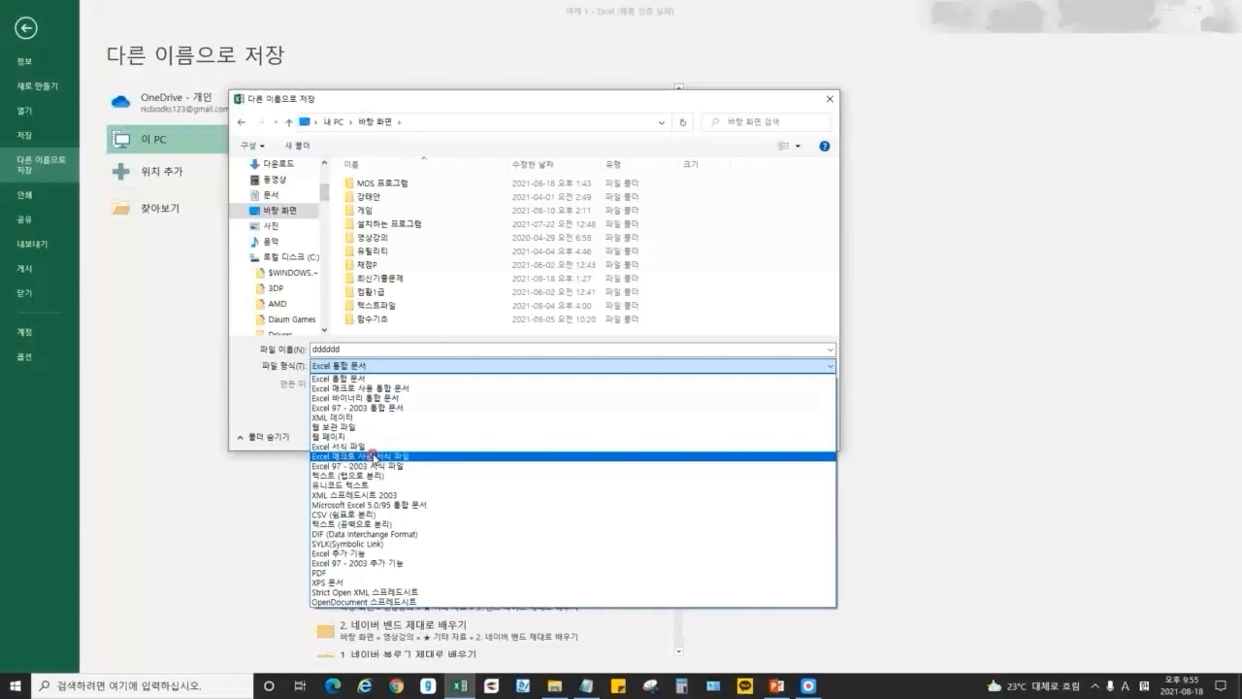
click(350, 448)
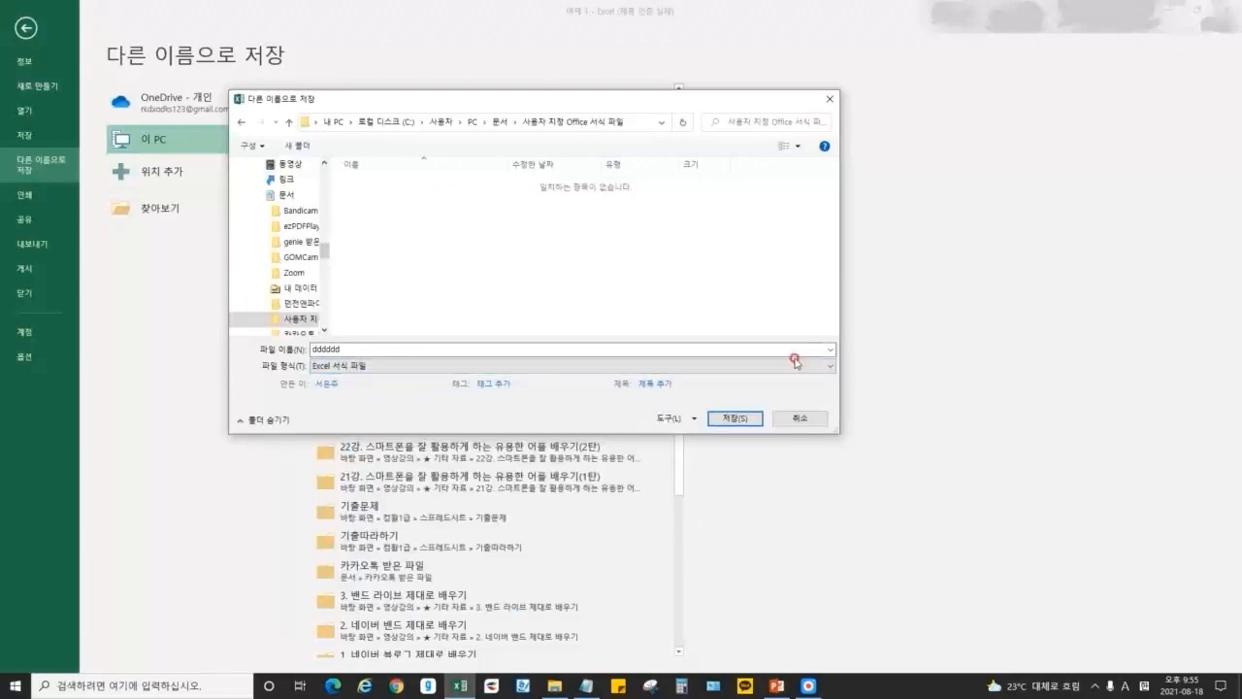
click(800, 418)
click(26, 29)
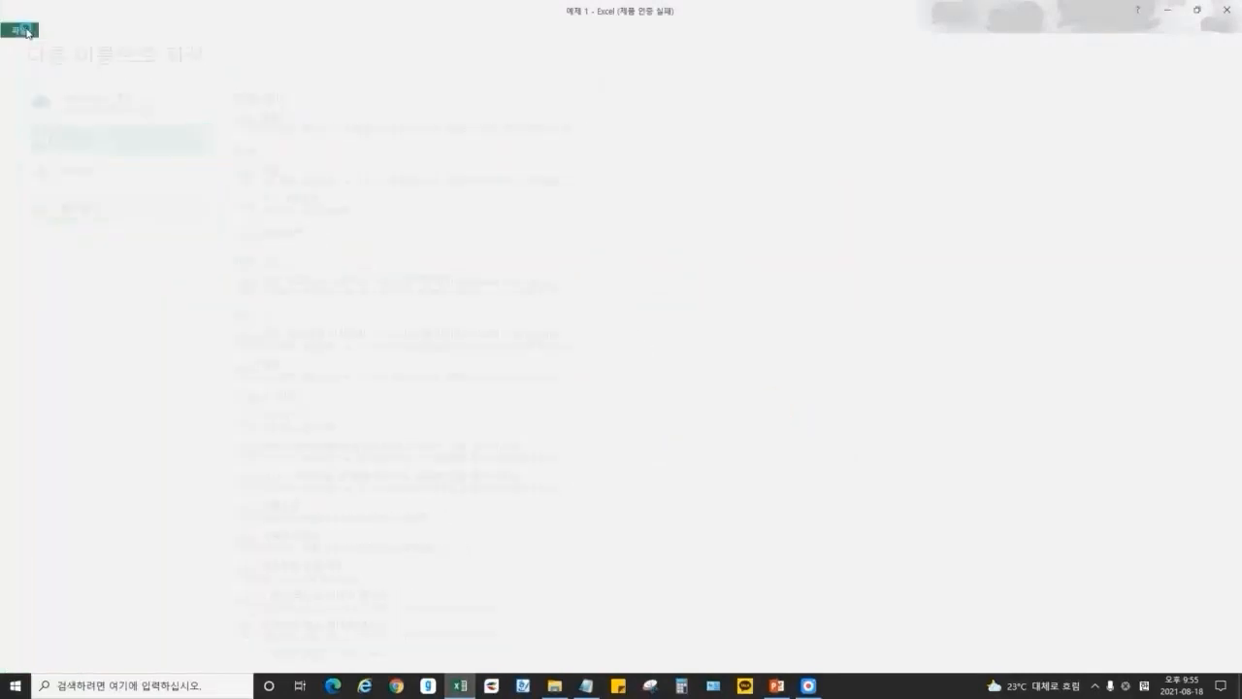
click(691, 387)
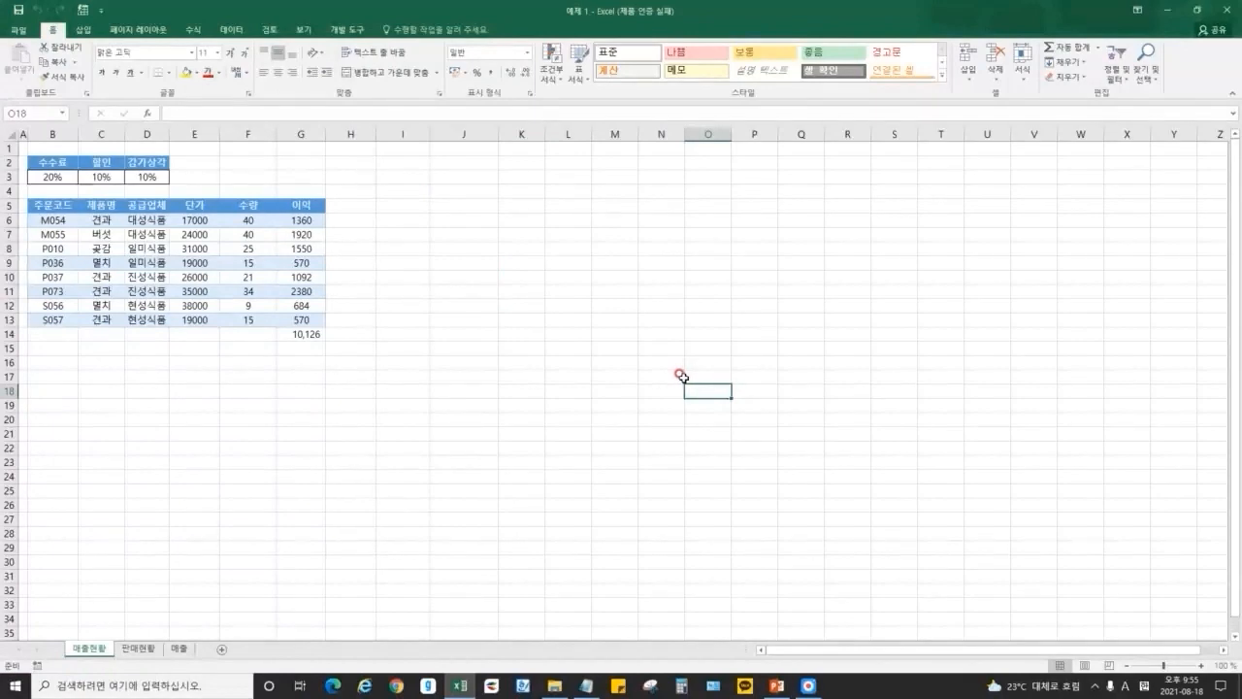
click(403, 519)
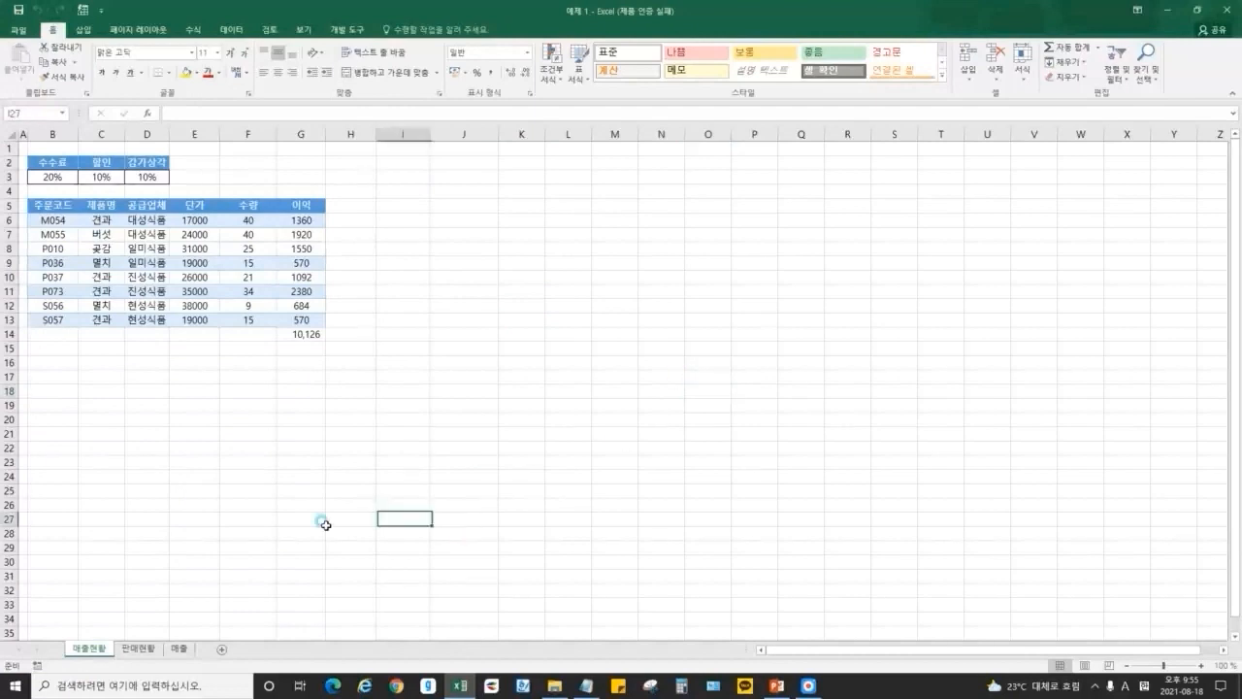
Flip through the 판매현황, 매출 and 매출현황 sheets, finishing on 매출현황.
click(135, 649)
click(176, 649)
click(137, 649)
click(92, 649)
click(137, 649)
click(110, 651)
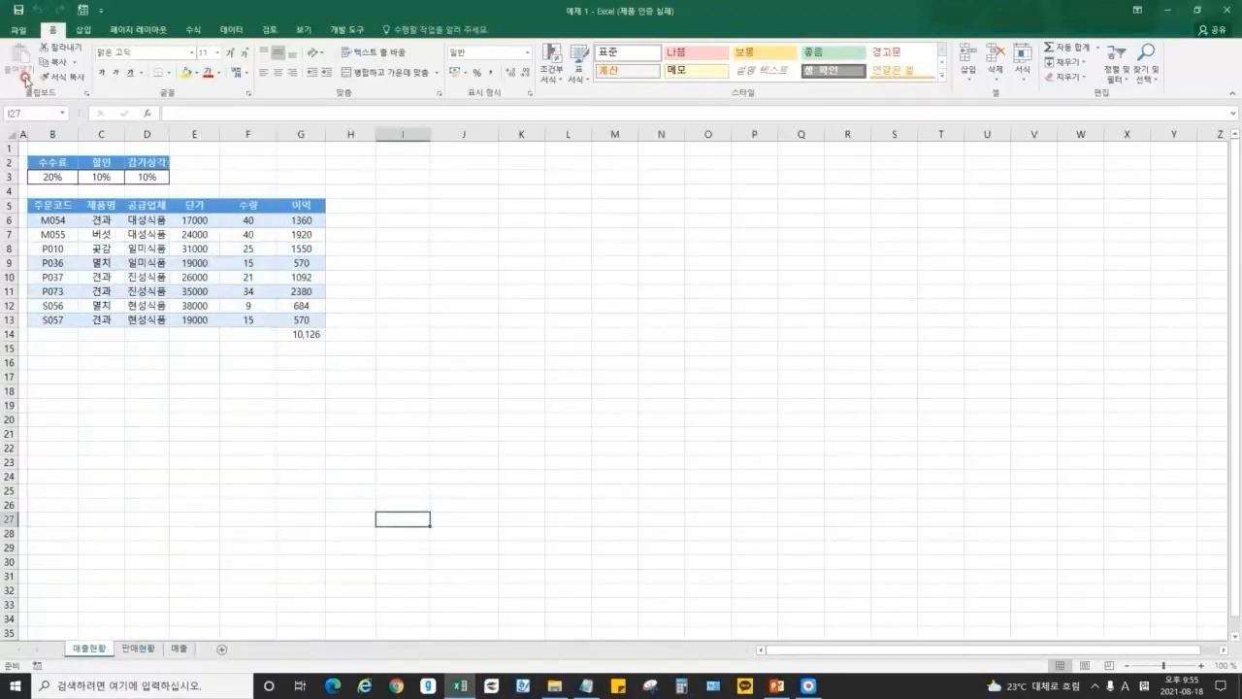
Reopen the Save As dialog for the 예제 1 workbook and set the file type to Excel 서식 파일.
click(19, 31)
click(39, 163)
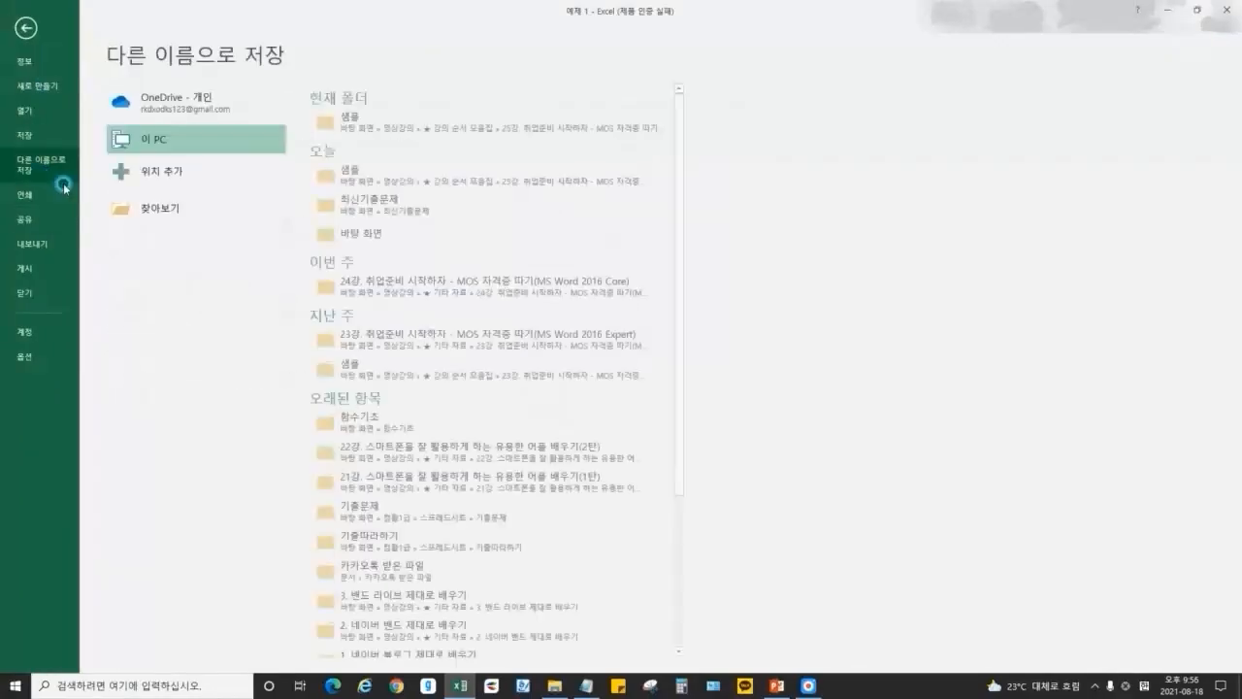
click(185, 208)
scroll(286, 242, up, 5)
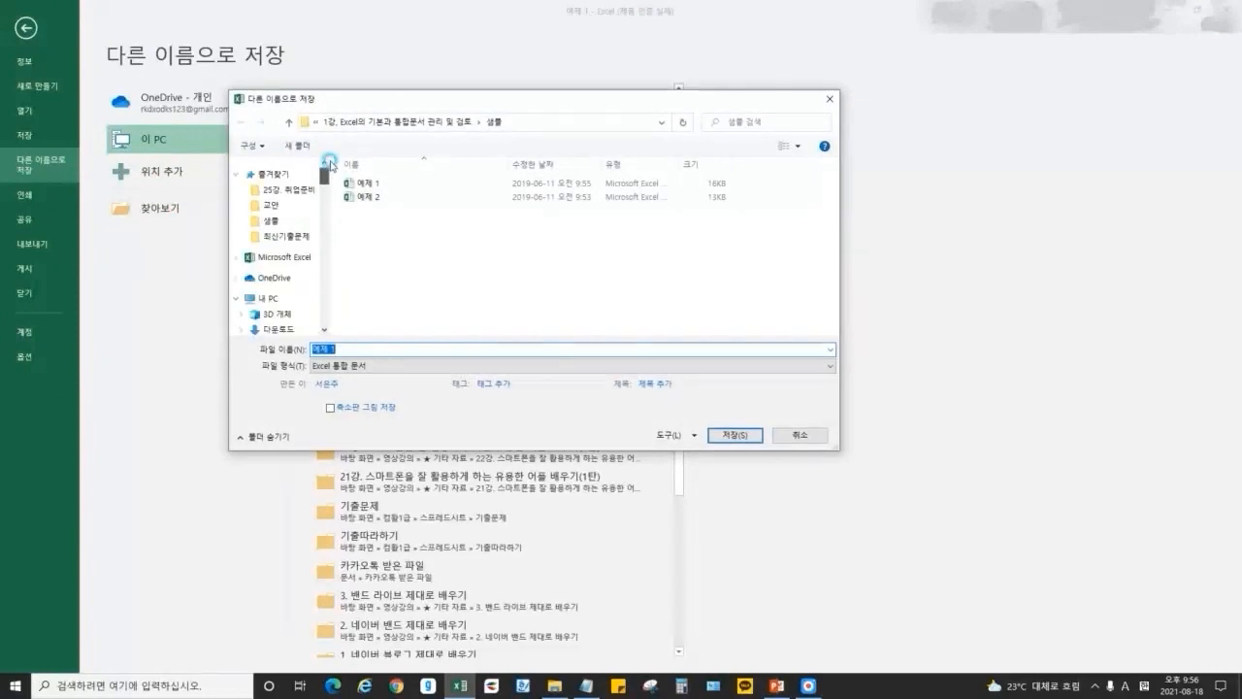
click(292, 237)
click(365, 368)
click(360, 446)
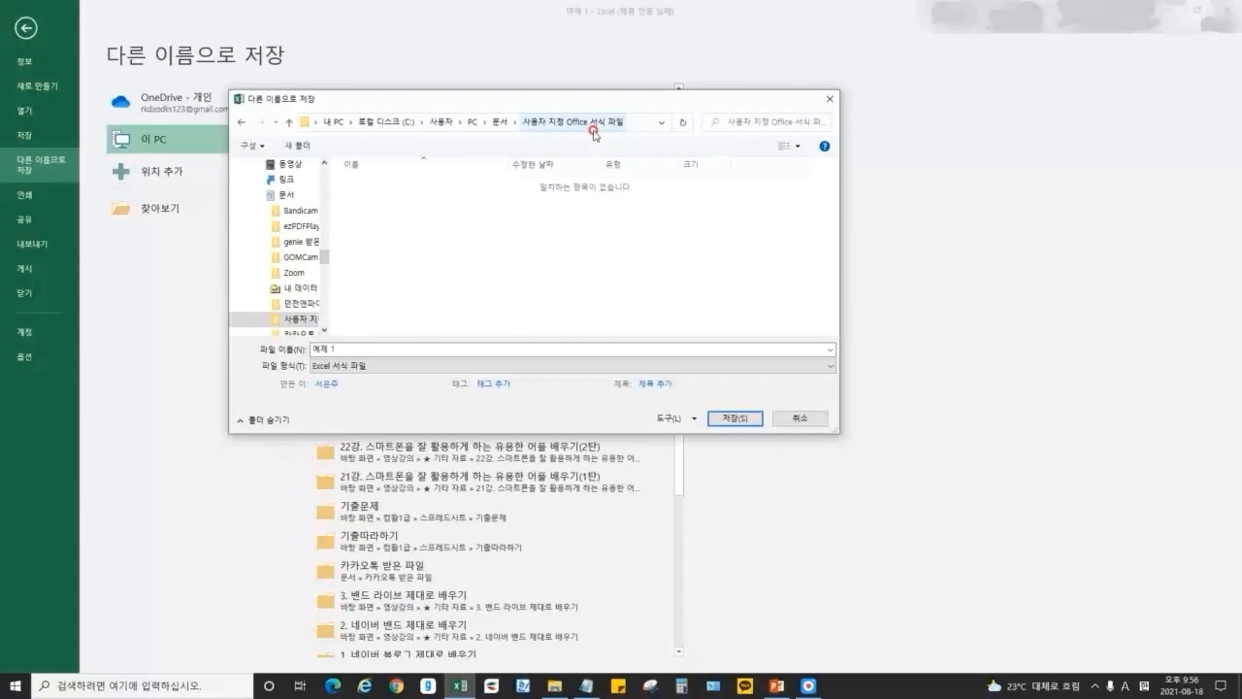
Cancel the template save, return to the worksheet, and review item 7 about saving in the Notepad lesson notes.
click(795, 419)
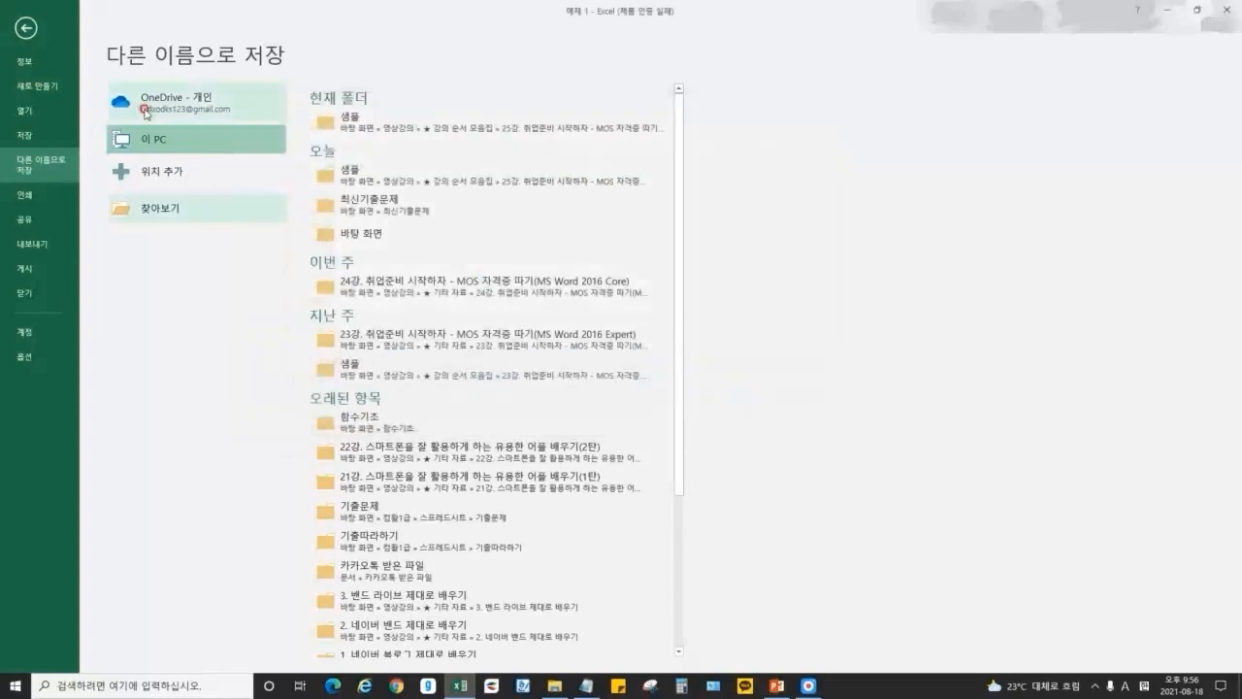
click(18, 31)
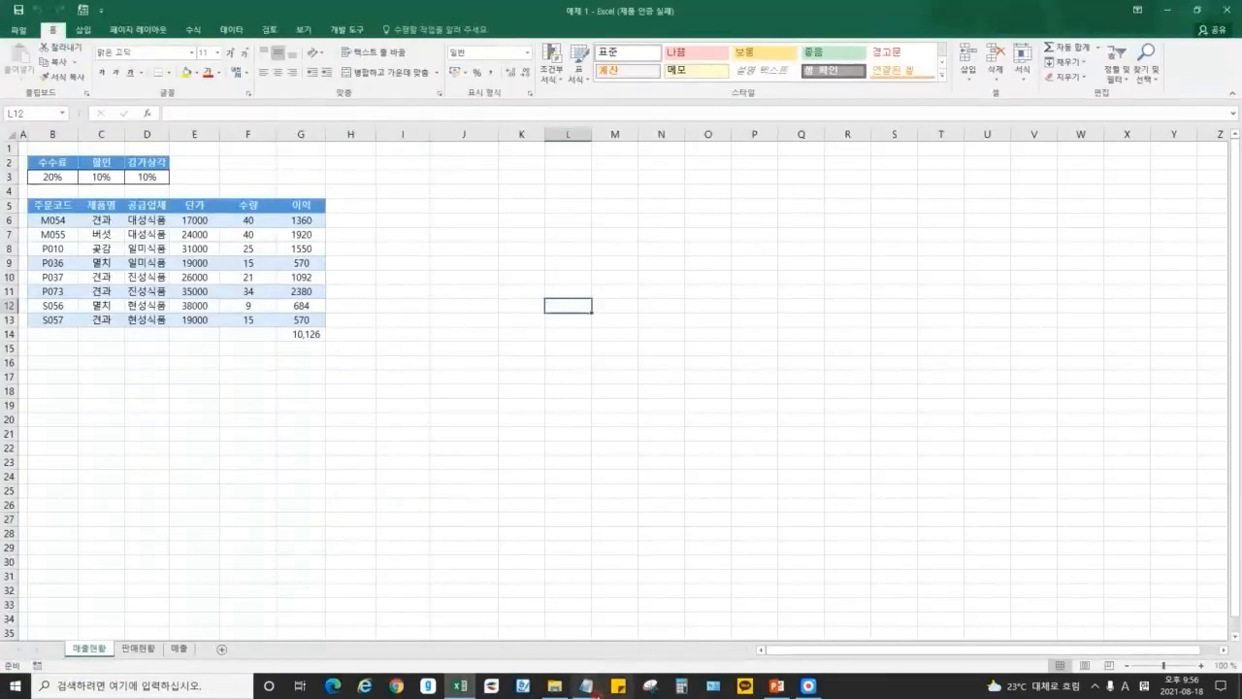
click(585, 685)
drag(687, 468, 1027, 471)
click(1031, 469)
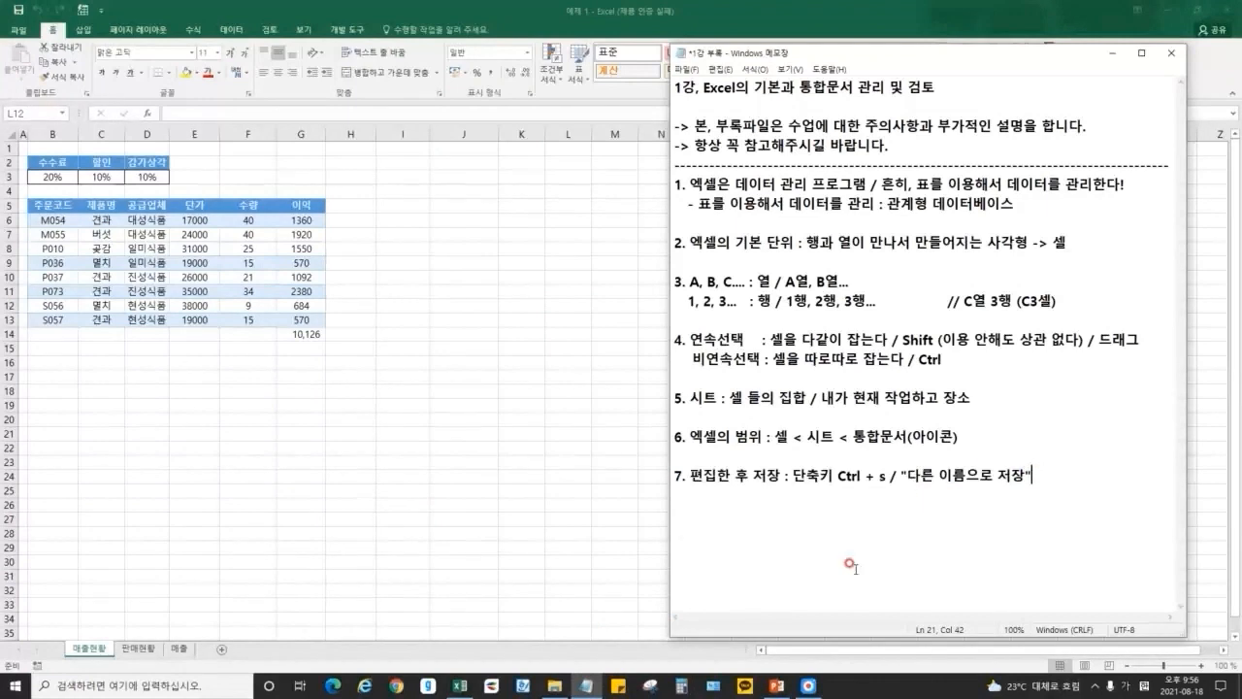
Switch to the PowerPoint lesson deck and review the 통합 문서 관리 line on slide 2 and the lesson title on slide 1.
click(775, 685)
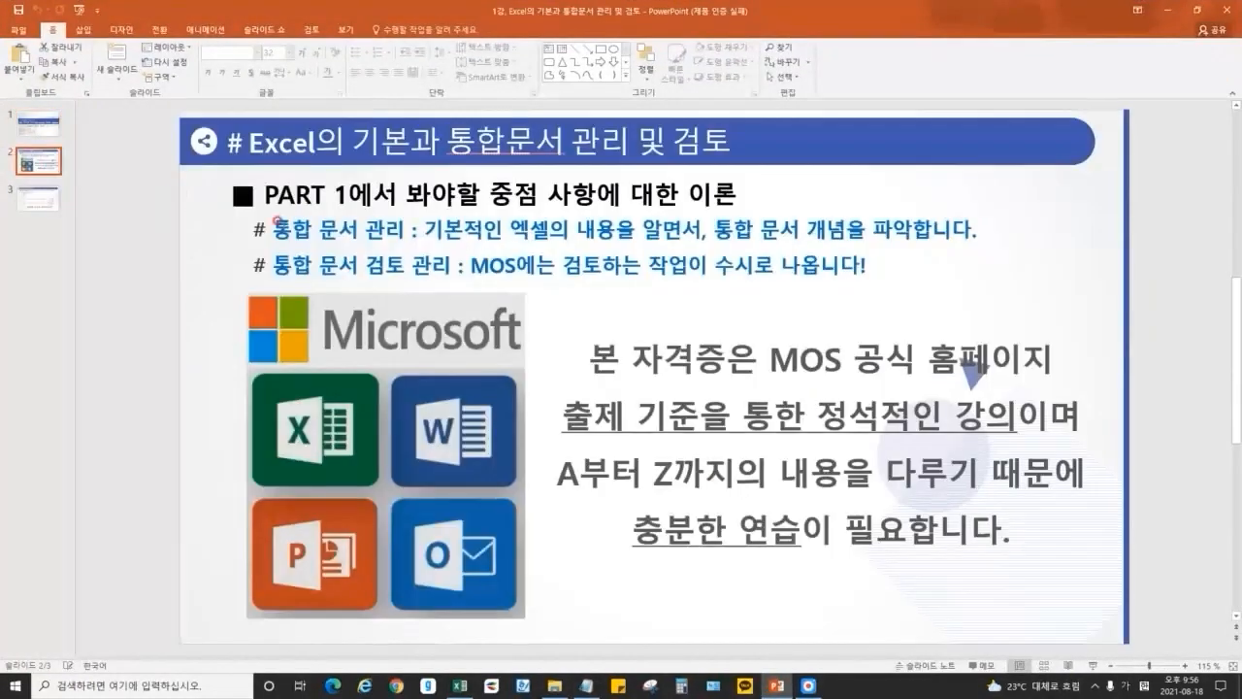
drag(274, 230, 902, 222)
click(985, 233)
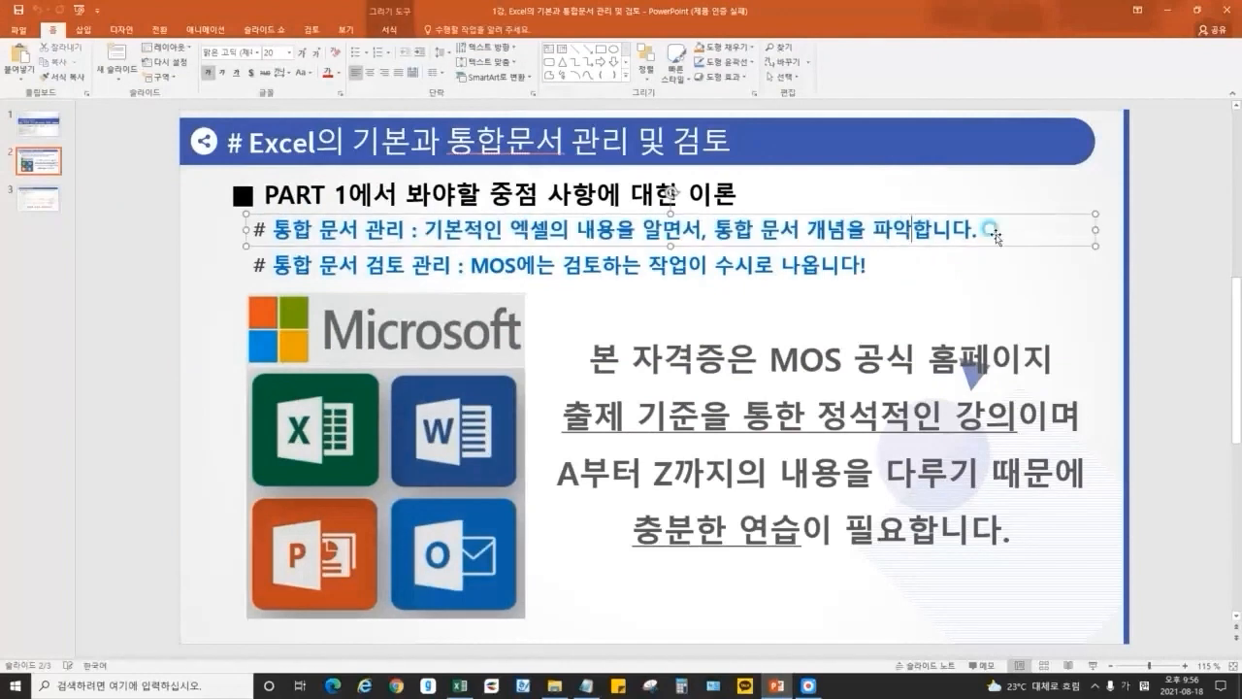
click(141, 222)
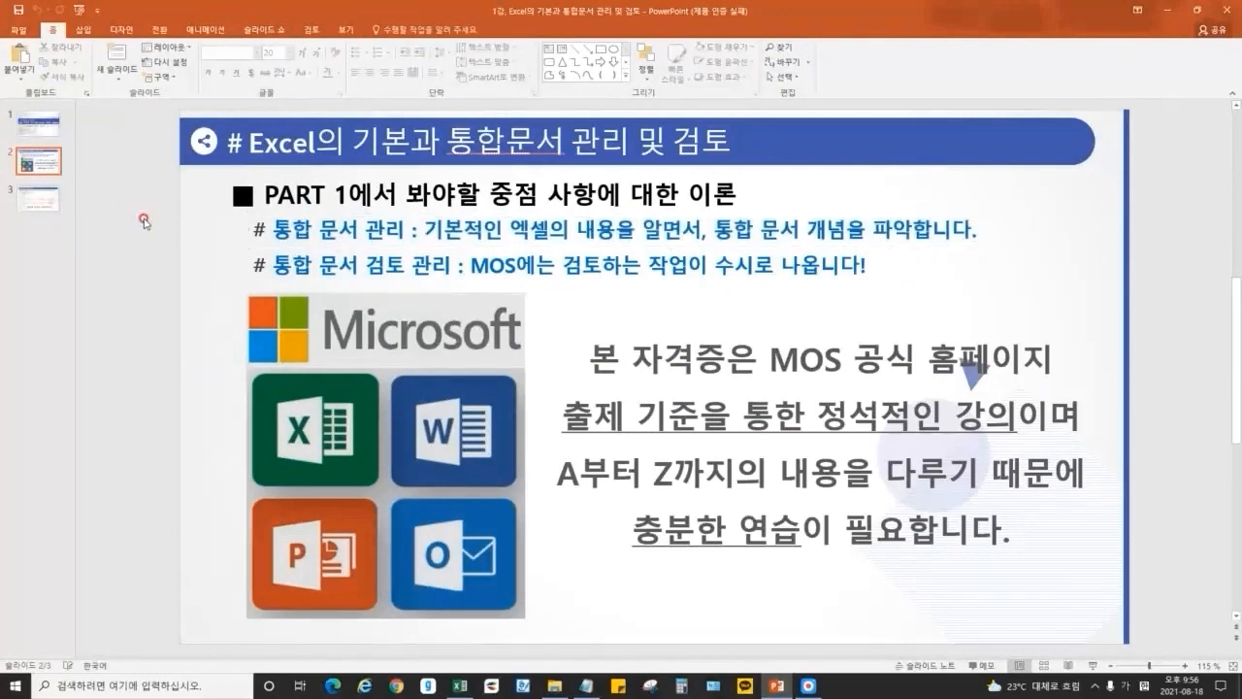
click(39, 125)
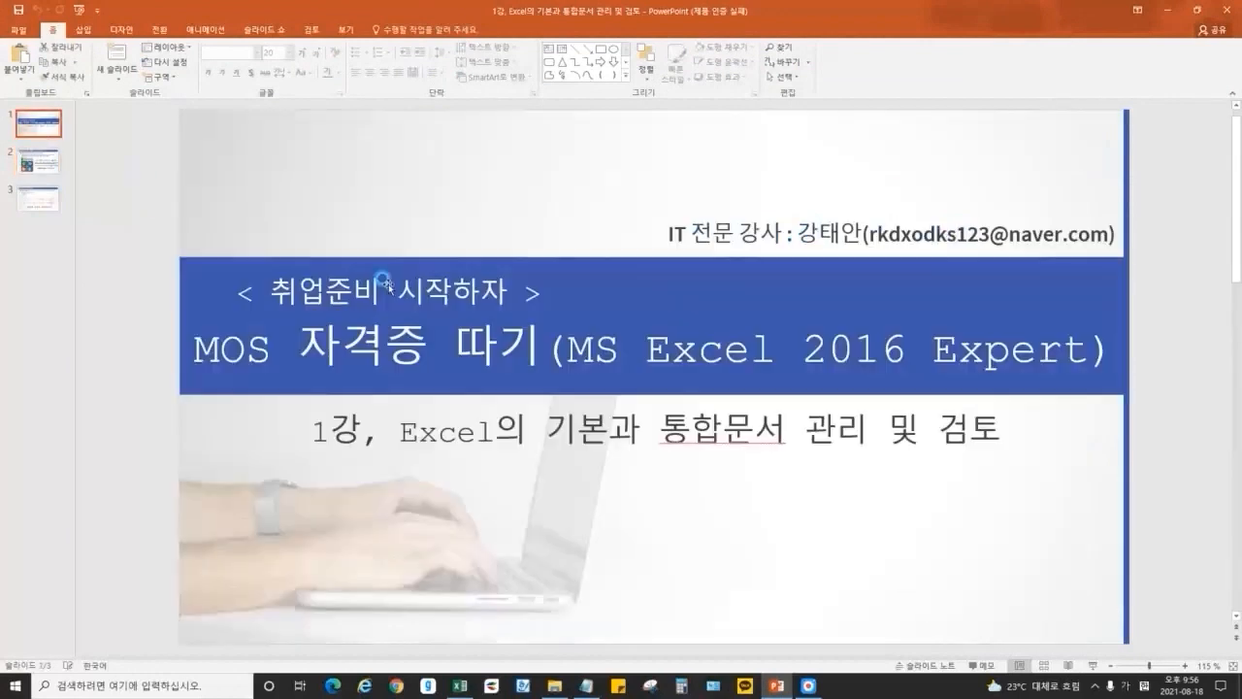
drag(659, 432, 1021, 430)
click(865, 535)
click(1170, 8)
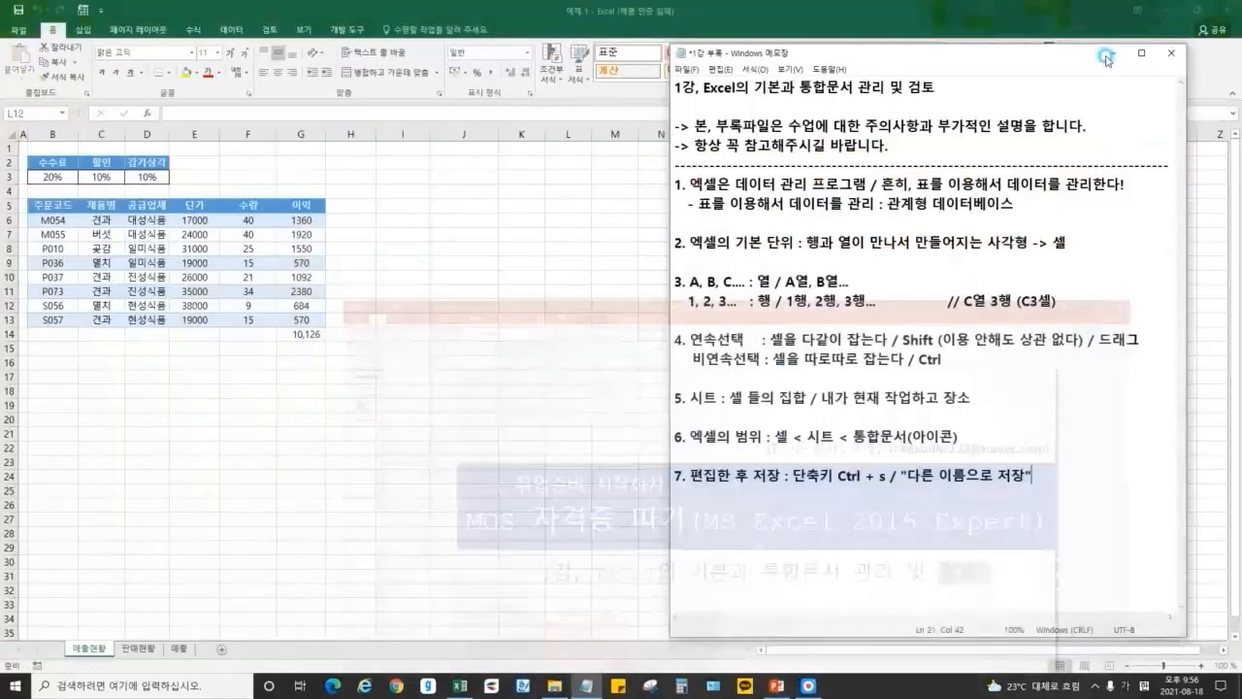
Close the 예제 1 workbook, open the 예제 2 workbook, and select cell J14 on the 국가 매출 sheet.
click(568, 289)
click(454, 260)
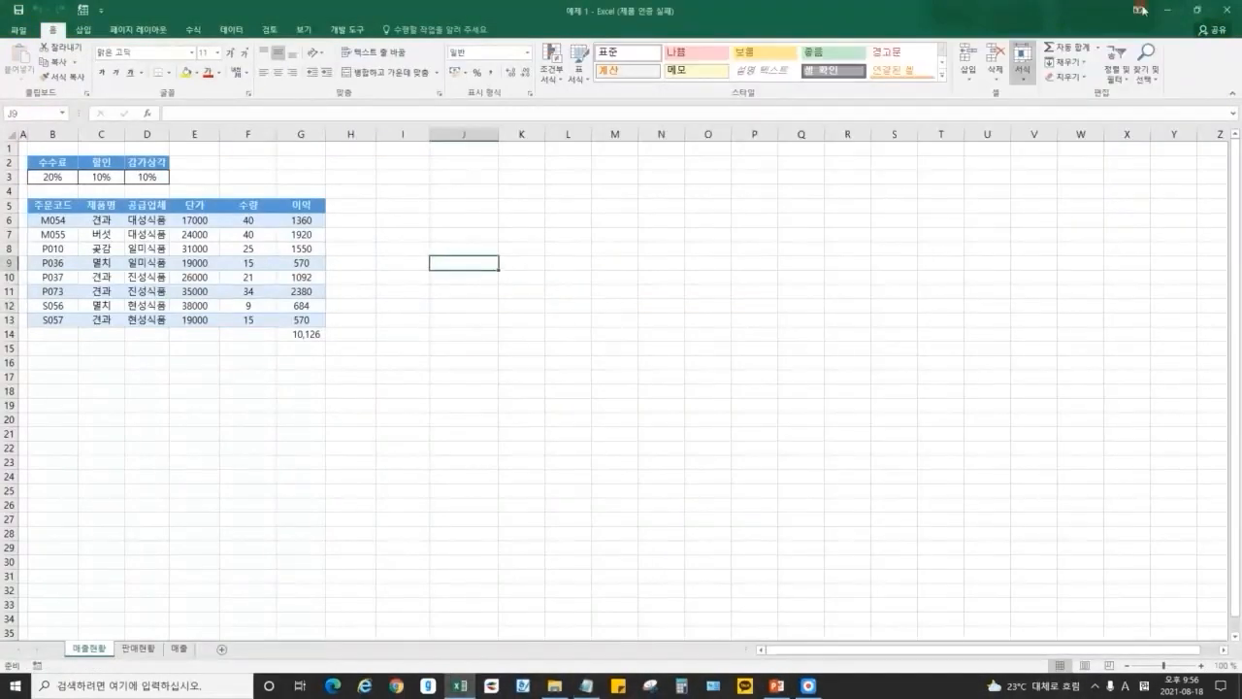
click(1224, 8)
double_click(559, 281)
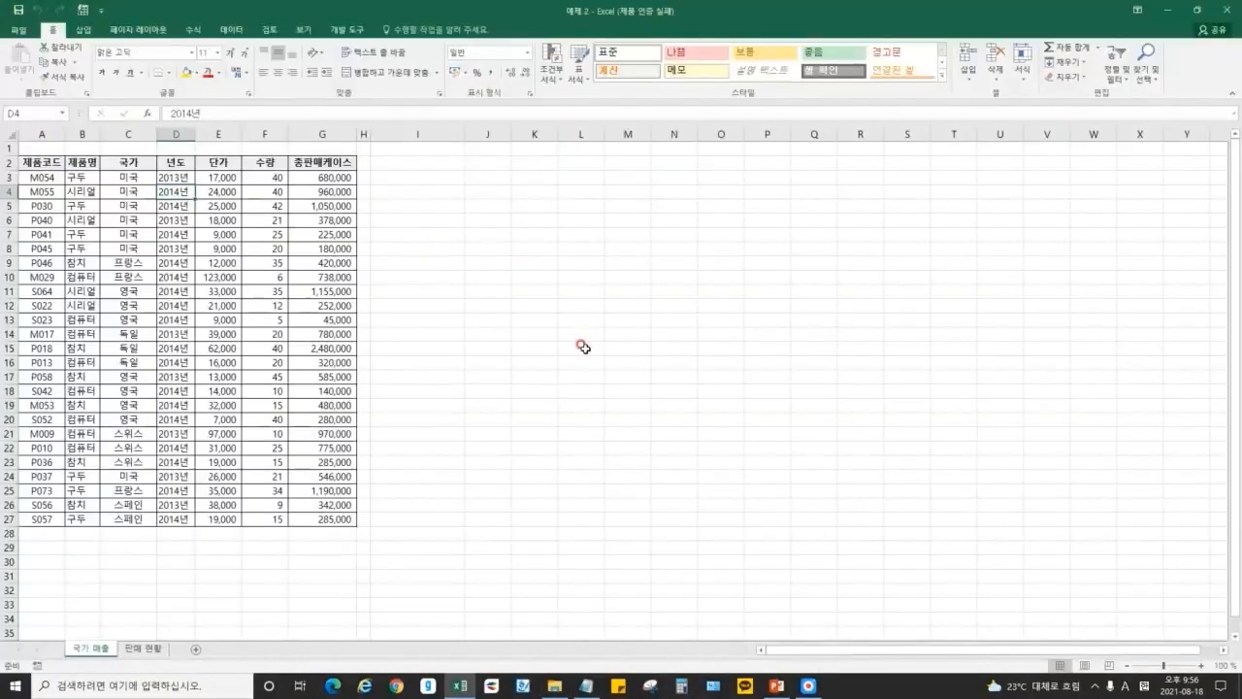
click(566, 383)
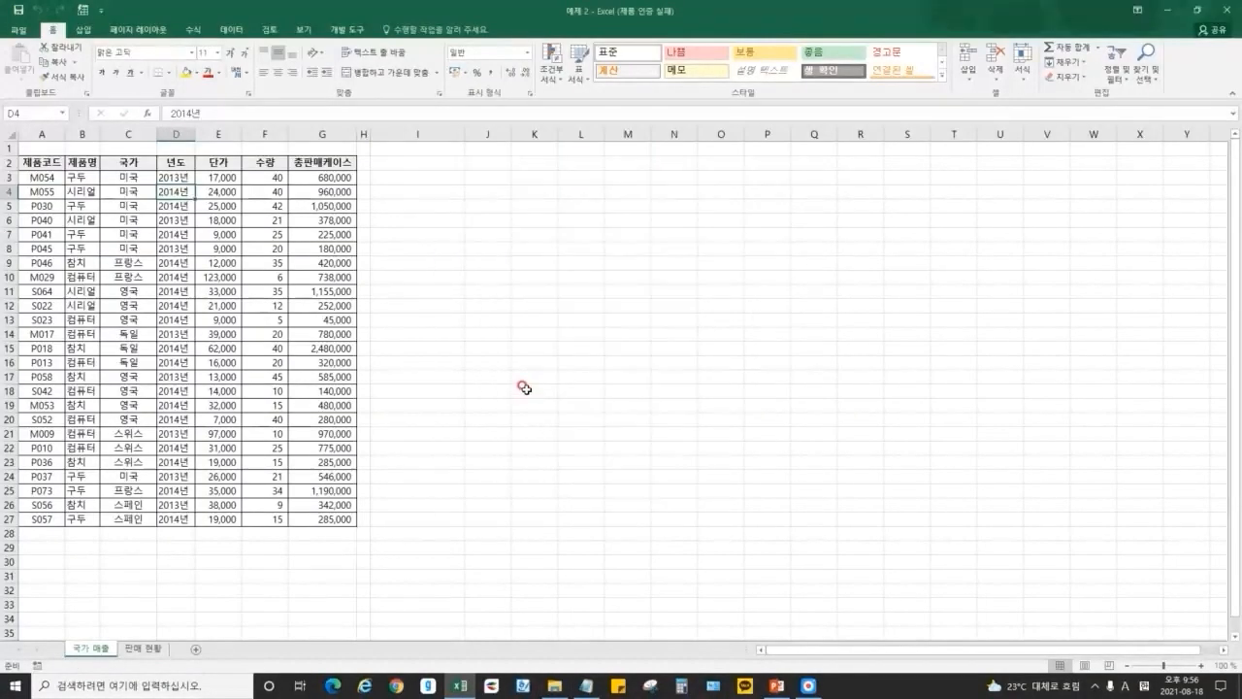
click(524, 388)
click(504, 331)
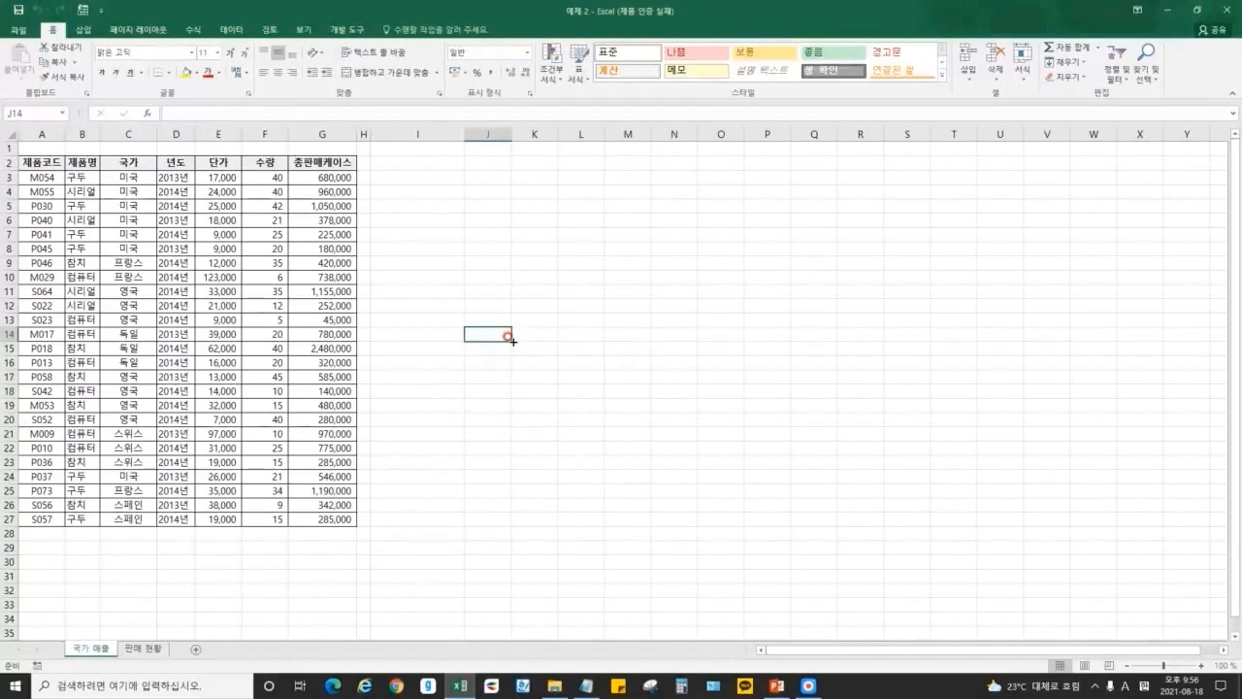
Add to the Notepad notes "8. 검토 : 통합문서를 보호한다. / 전체를 다 보겠다. 일부만 보겠다. 들어오지X".
click(594, 684)
click(1074, 507)
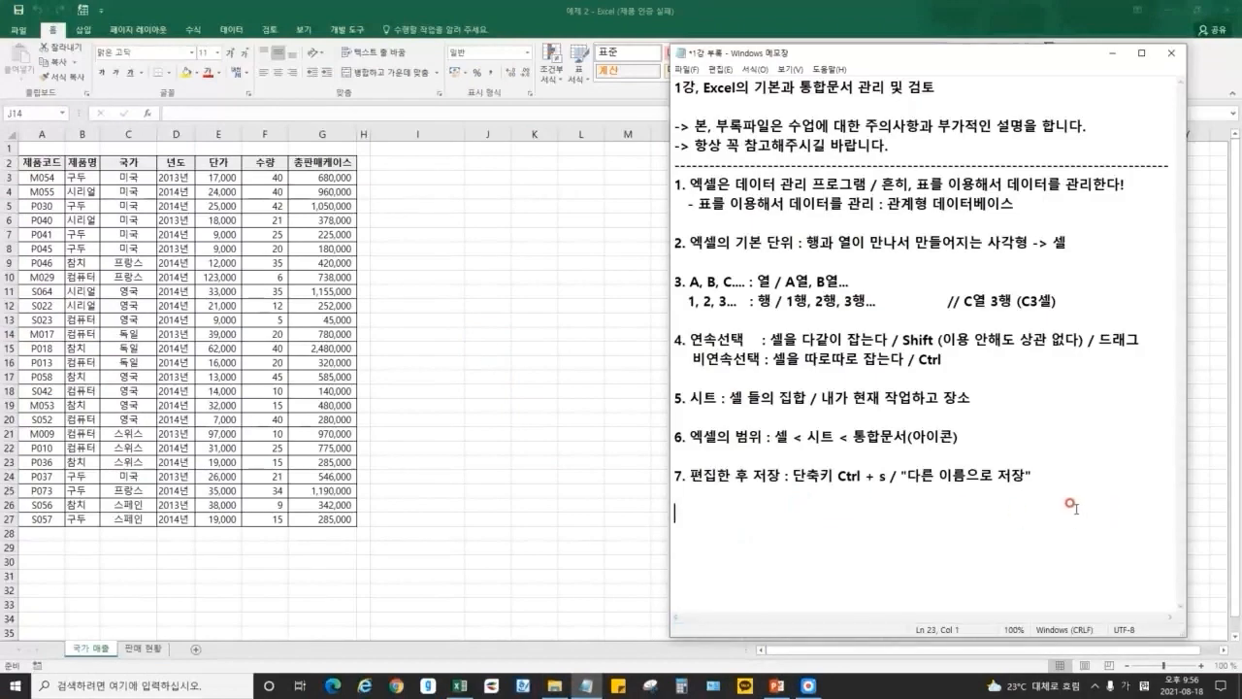
text(8. 검토 :)
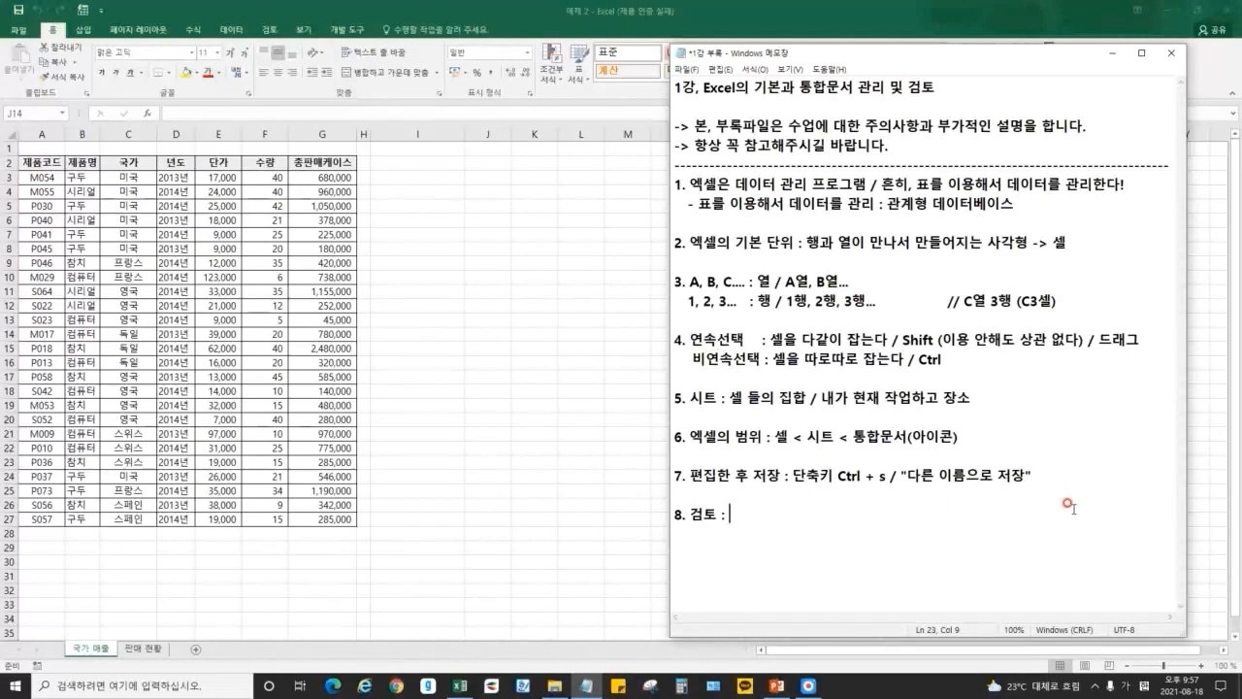
text(통합문서를 보)
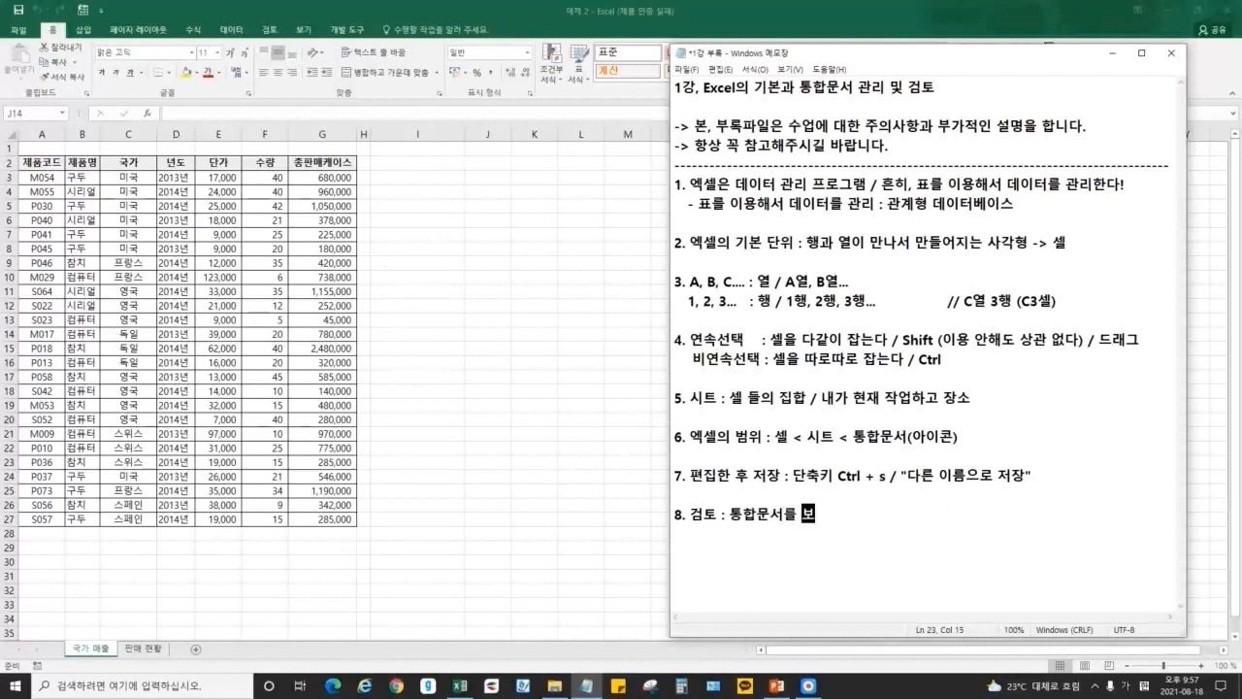
text(호한다.)
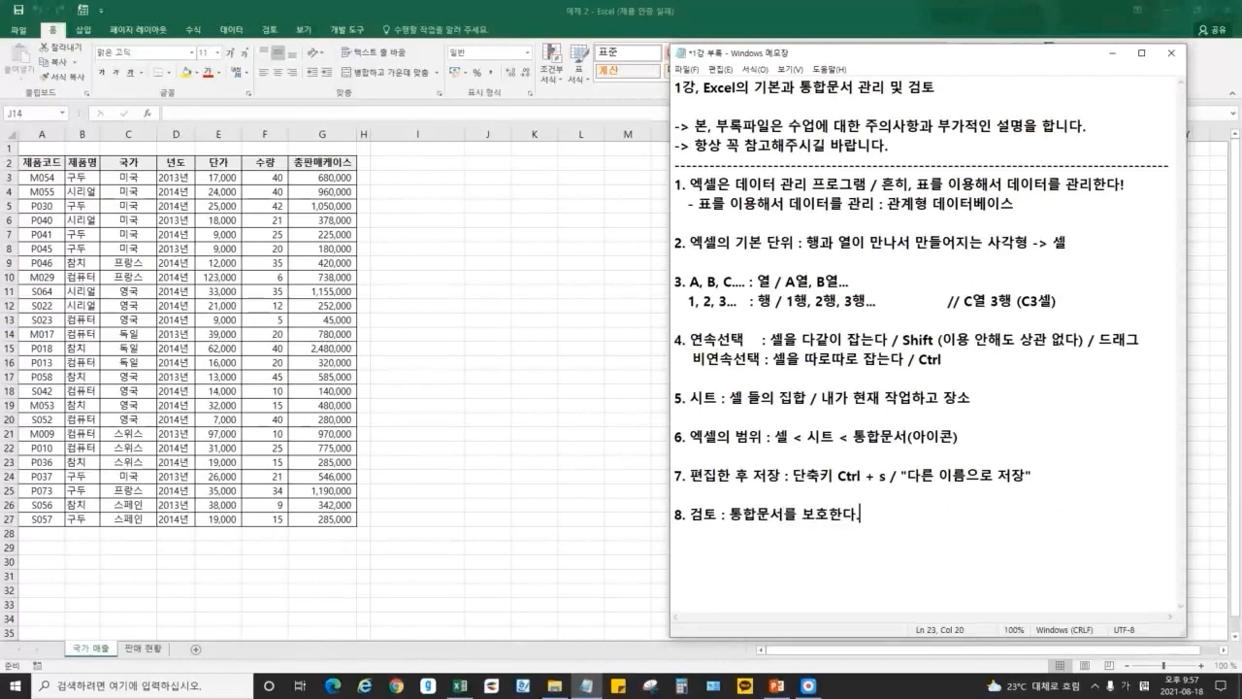
text(  / 전체를 다 보겠다. 일부만 보겠다. 들어오지X)
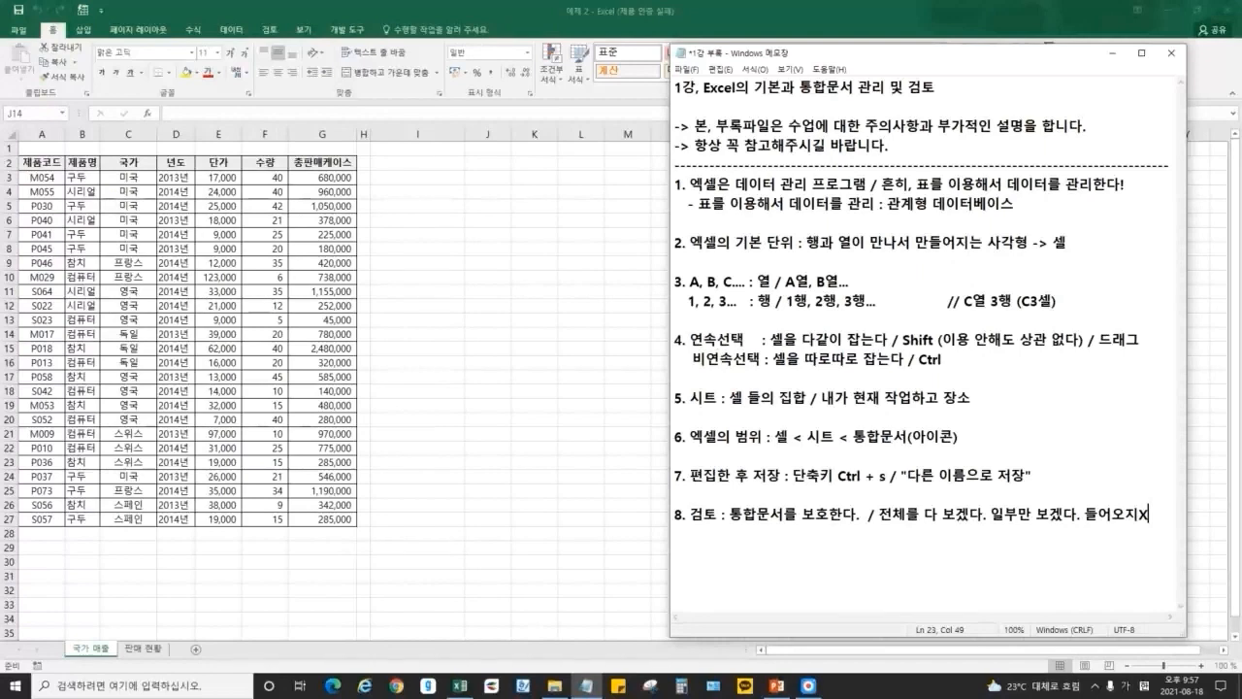
Highlight the words 보호한다 and 검토 in item 8 of the notes.
drag(803, 515, 845, 514)
click(845, 510)
drag(685, 514, 717, 514)
Return to Excel and look over the 검토 commands and the 정보 page of the 예제 2 workbook.
key(alt+Tab)
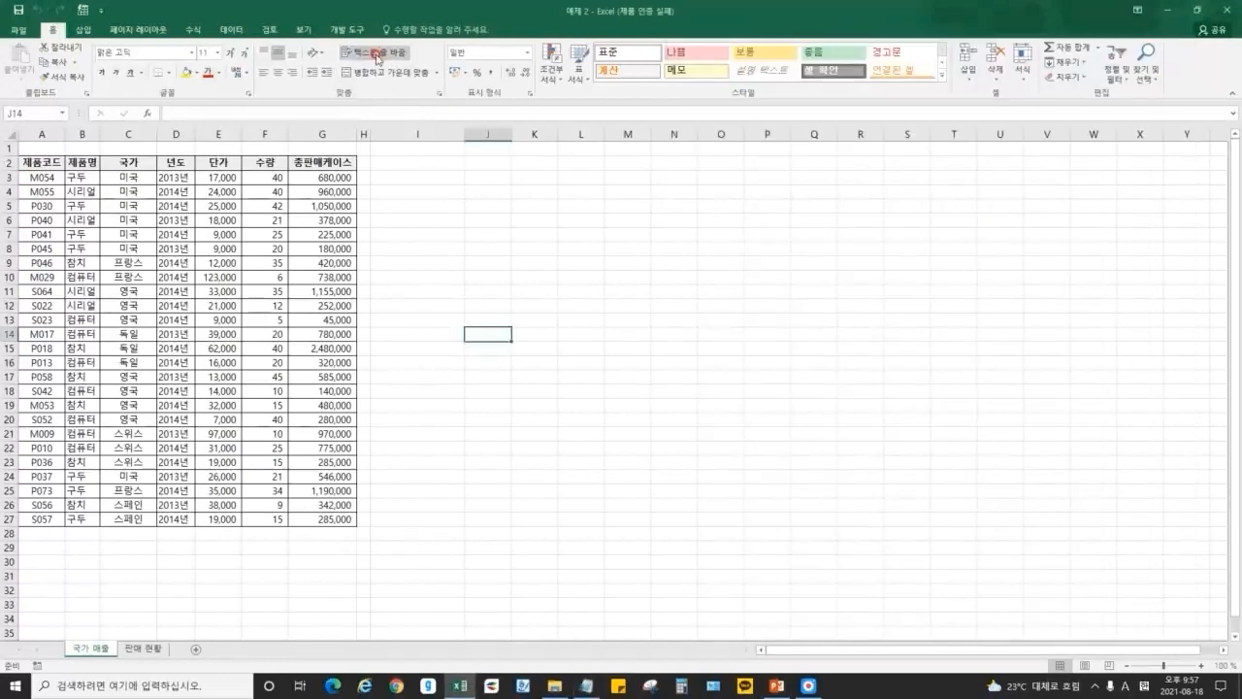
click(271, 31)
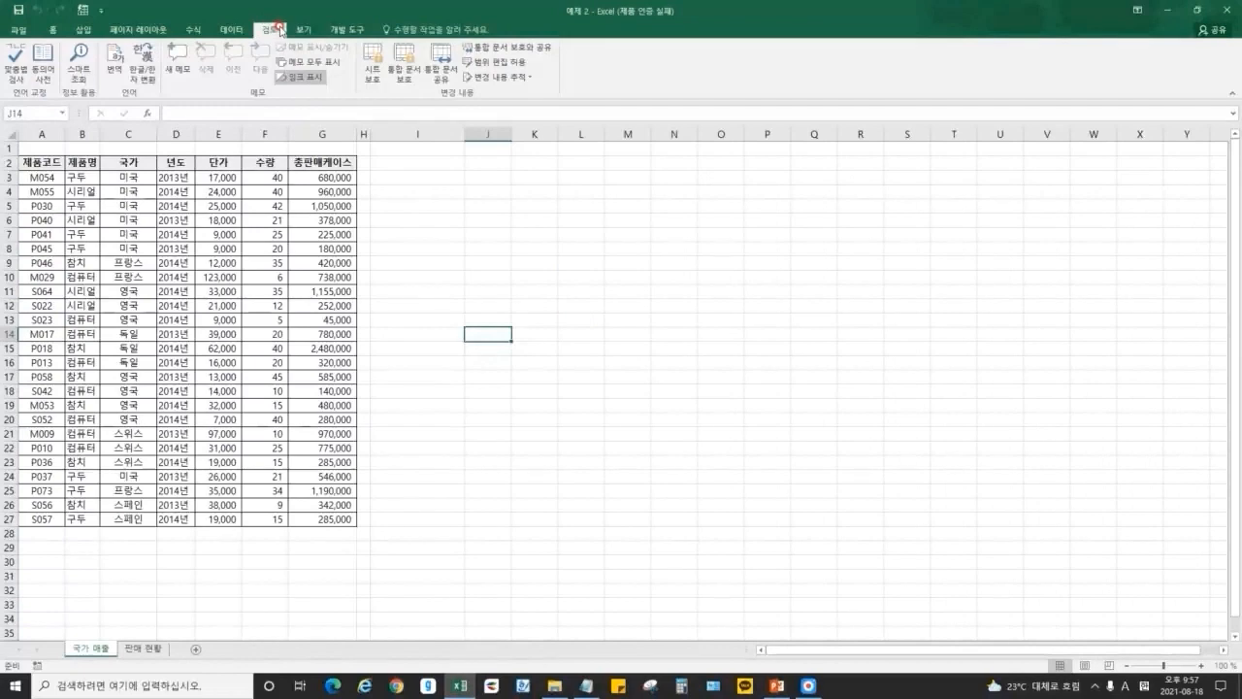
click(19, 30)
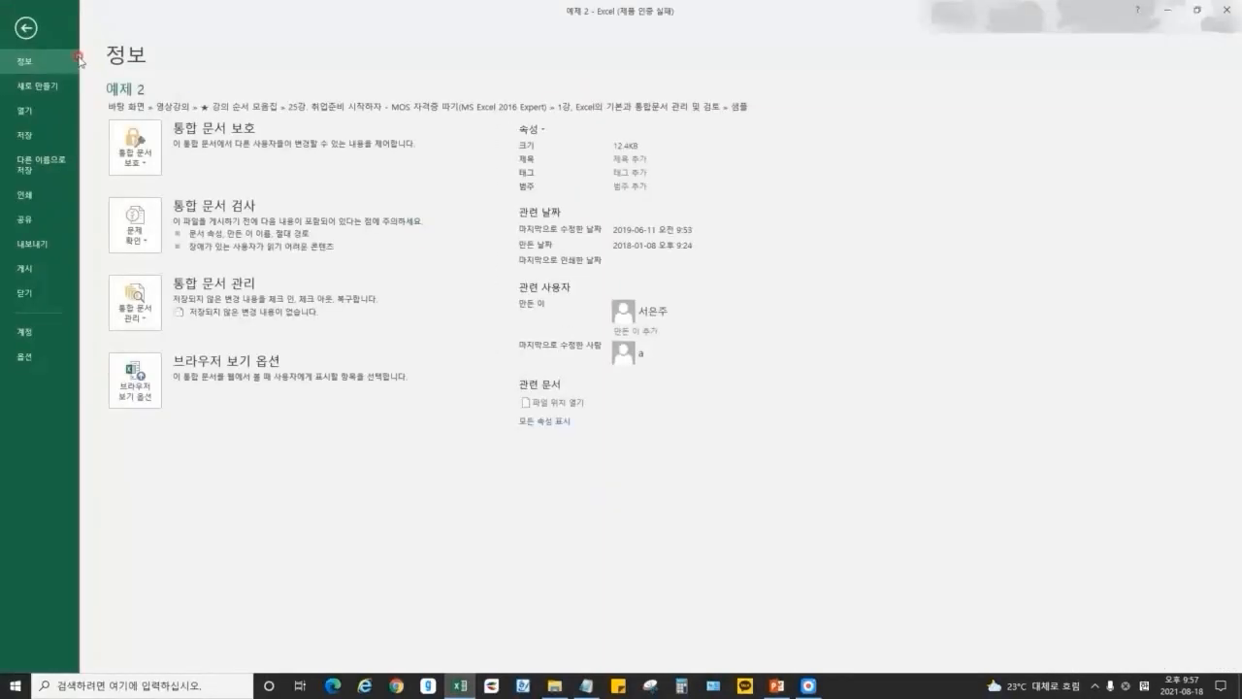
click(26, 27)
click(52, 30)
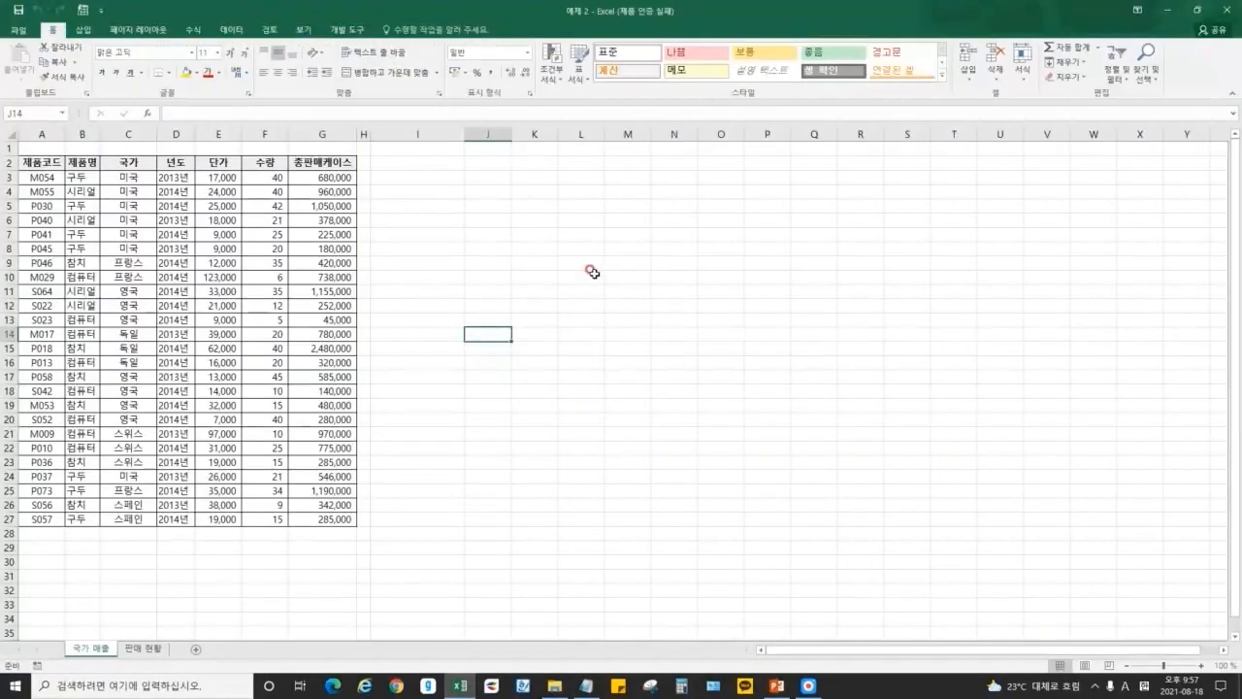